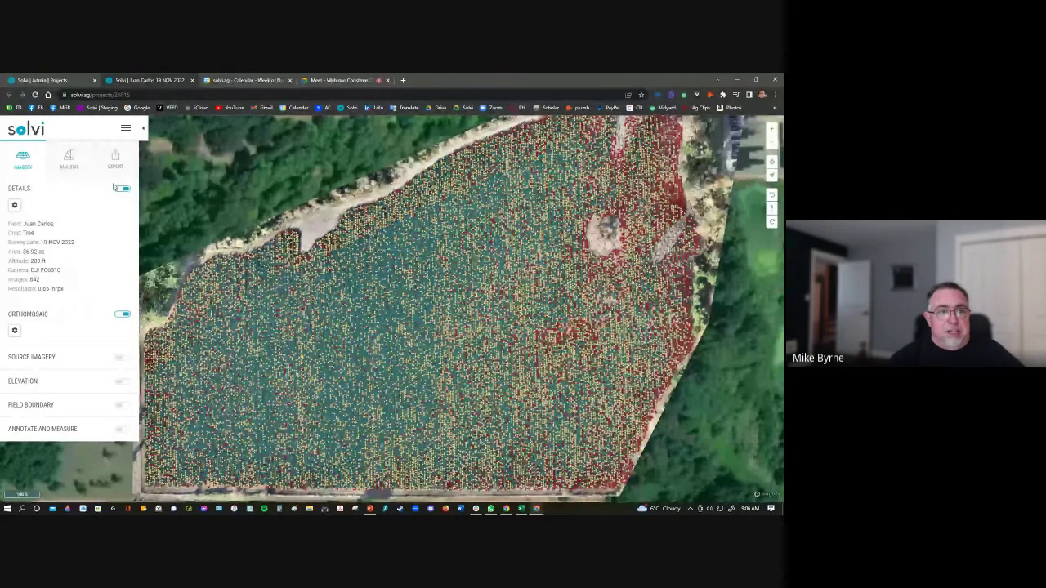
Look over the available analysis options and the field's survey details, from crop and area to camera and resolution
{"action": "left_click", "coordinate": [73, 163]}
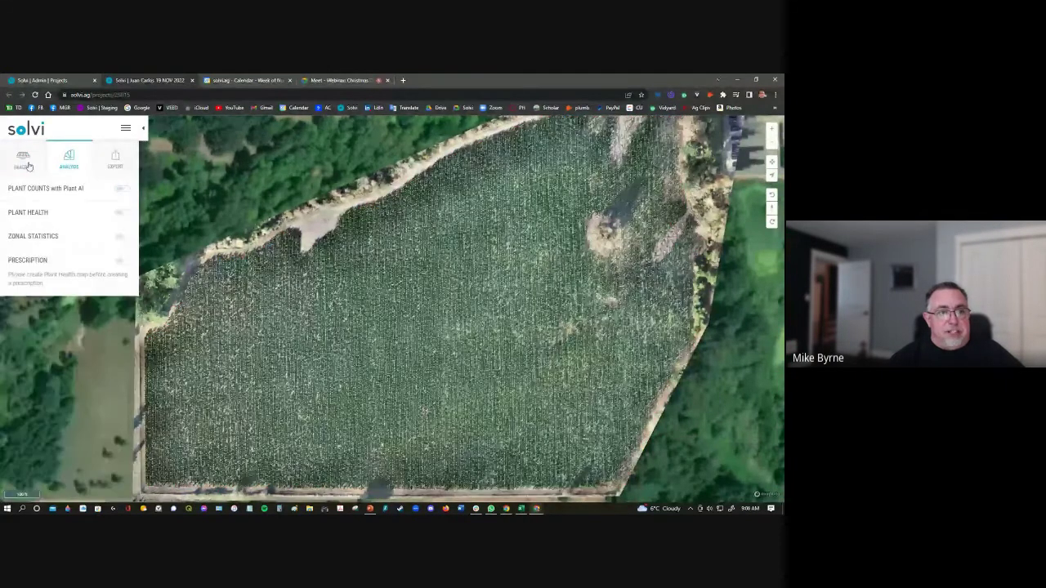
{"action": "left_click", "coordinate": [29, 166]}
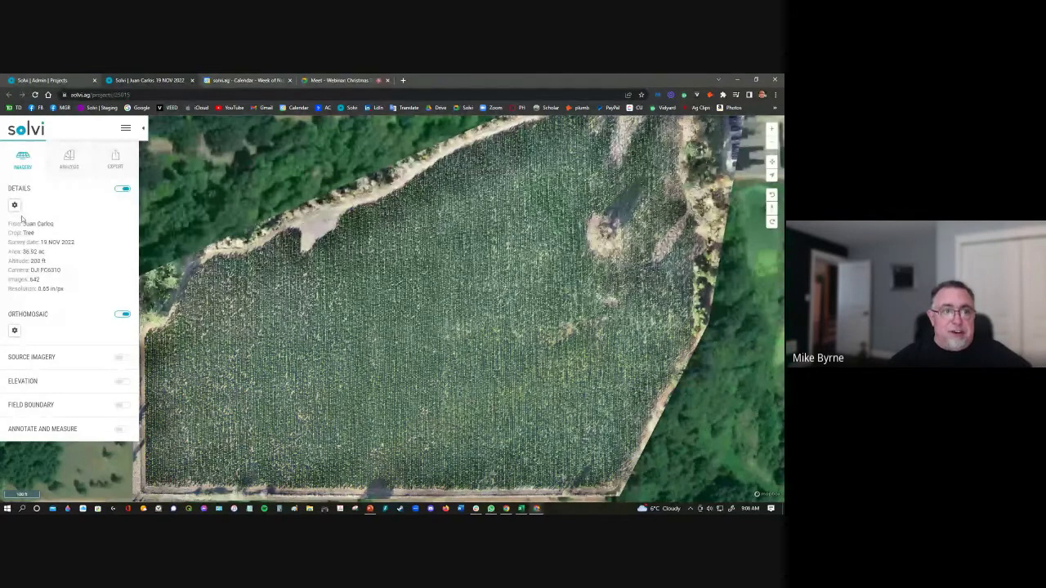
{"action": "left_click_drag", "start_coordinate": [28, 223], "coordinate": [77, 296]}
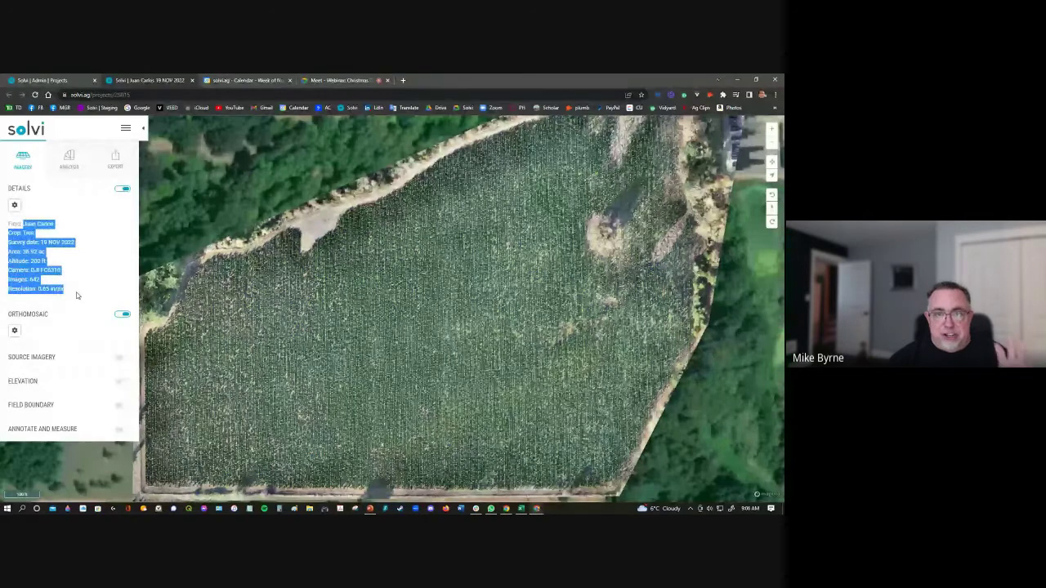
{"action": "left_click", "coordinate": [76, 296]}
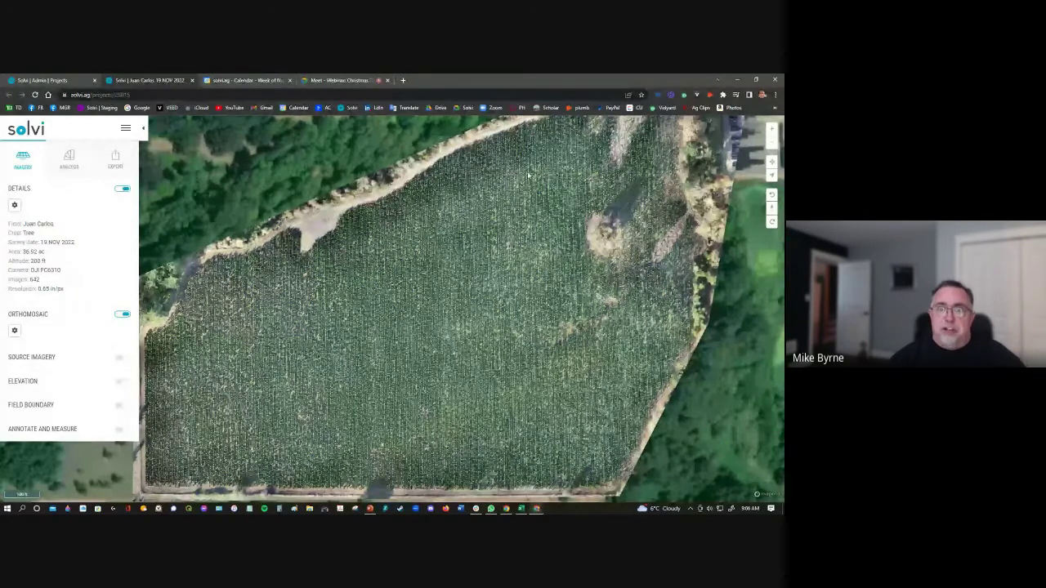
View the source image locations over the field, then the elevation map, hiding each layer after viewing
{"action": "left_click", "coordinate": [122, 358]}
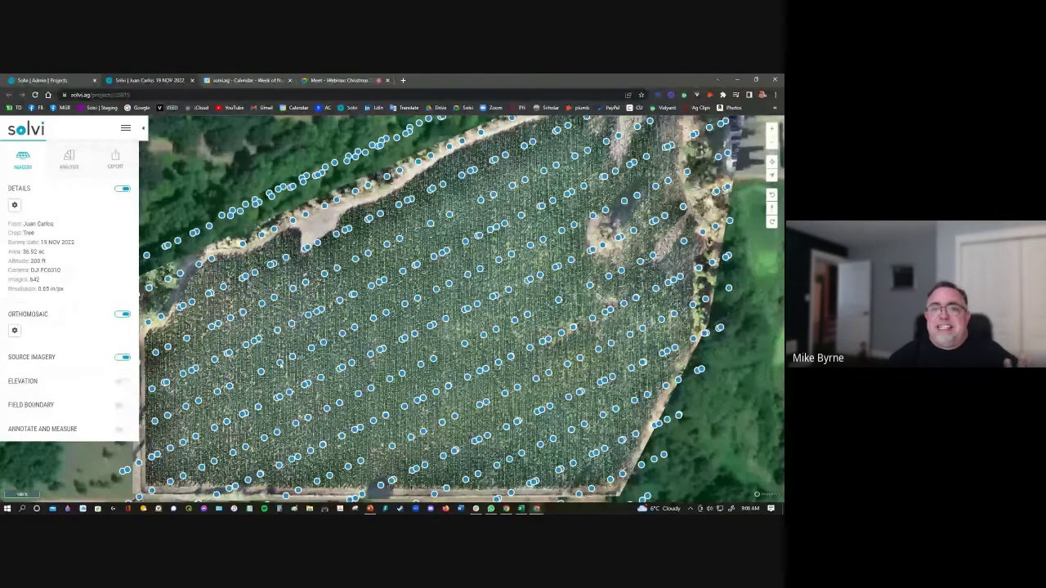
{"action": "scroll", "coordinate": [325, 348], "scroll_direction": "down", "scroll_amount": 3}
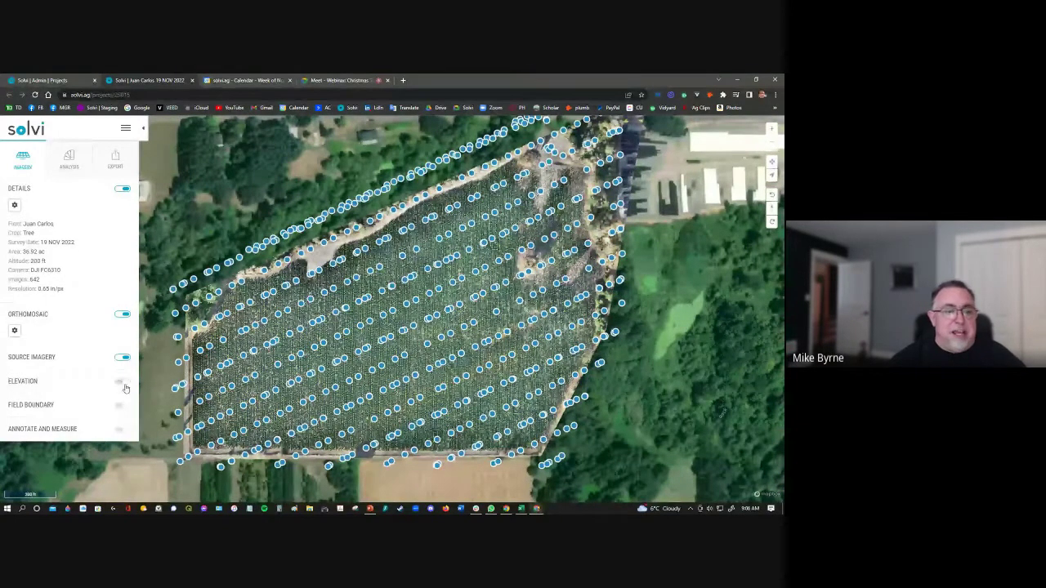
{"action": "left_click", "coordinate": [122, 357]}
{"action": "left_click", "coordinate": [121, 382]}
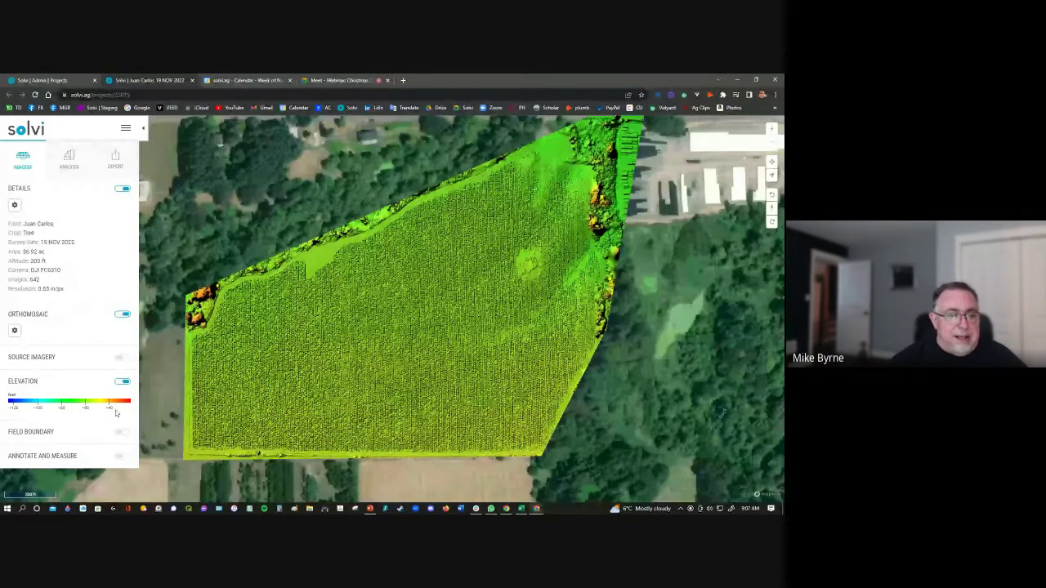
{"action": "left_click", "coordinate": [122, 381]}
Turn on annotations and place a trial location marker in the western part of the field, then discard it
{"action": "left_click", "coordinate": [121, 429]}
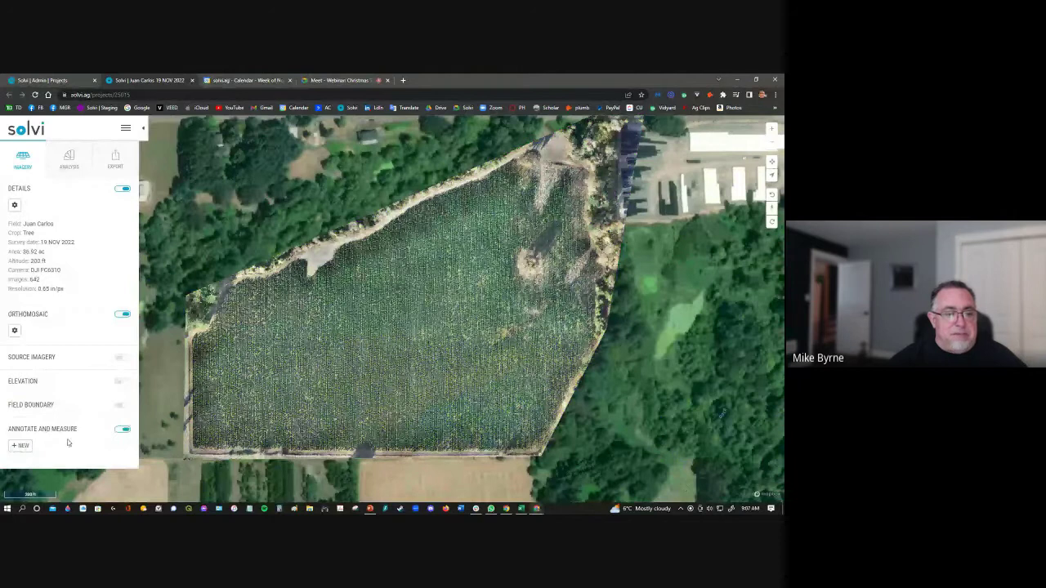
{"action": "left_click", "coordinate": [21, 446]}
{"action": "left_click", "coordinate": [39, 407]}
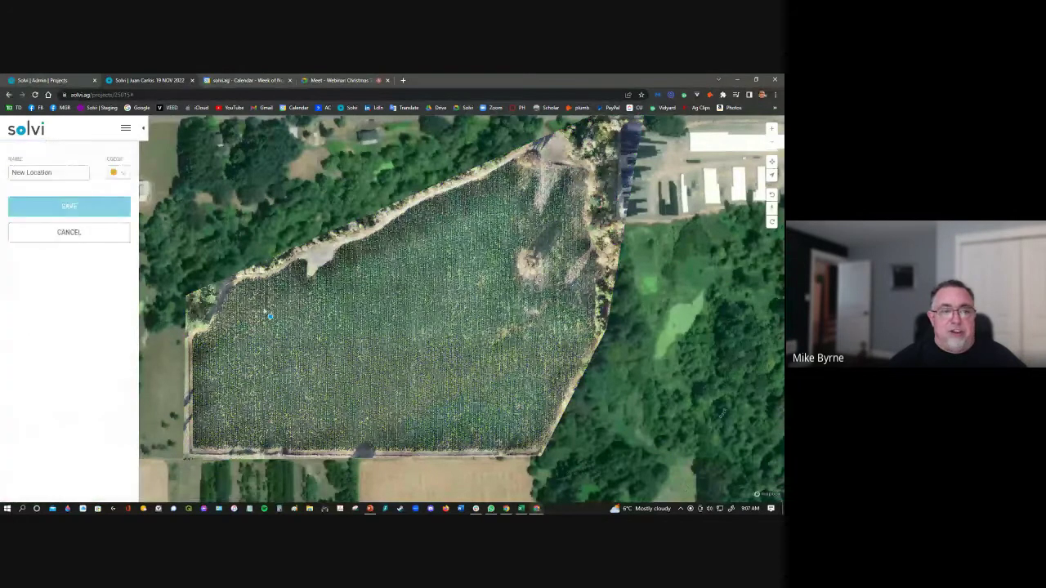
{"action": "left_click", "coordinate": [261, 313]}
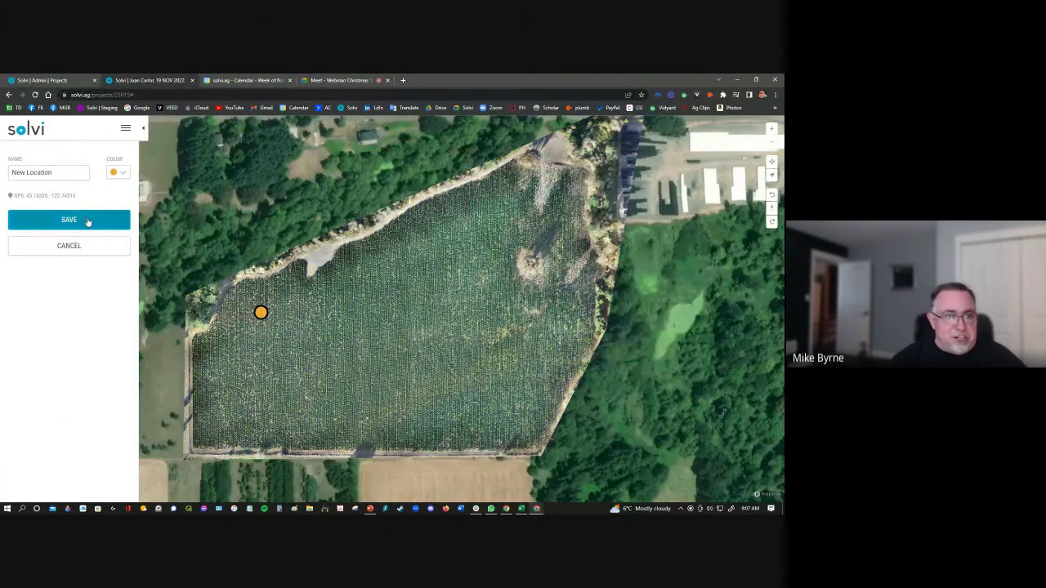
{"action": "left_click", "coordinate": [68, 245]}
Draw a trial measuring line around a long, narrow strip across the middle of the field, then discard it
{"action": "left_click", "coordinate": [21, 445]}
{"action": "left_click", "coordinate": [41, 420]}
{"action": "left_click_drag", "start_coordinate": [207, 379], "coordinate": [282, 377]}
{"action": "left_click", "coordinate": [278, 375]}
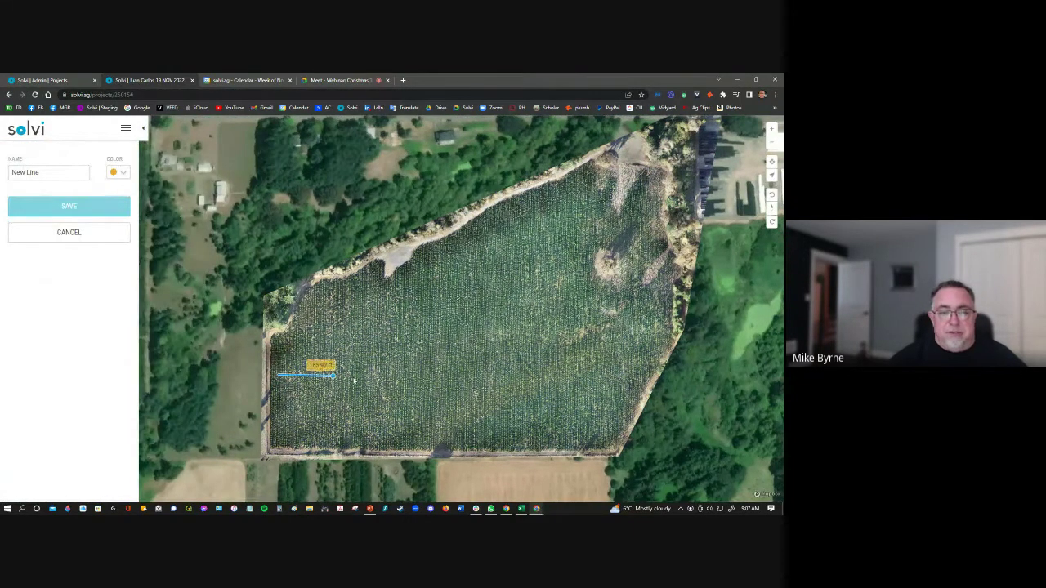
{"action": "left_click", "coordinate": [658, 360]}
{"action": "left_click", "coordinate": [655, 329]}
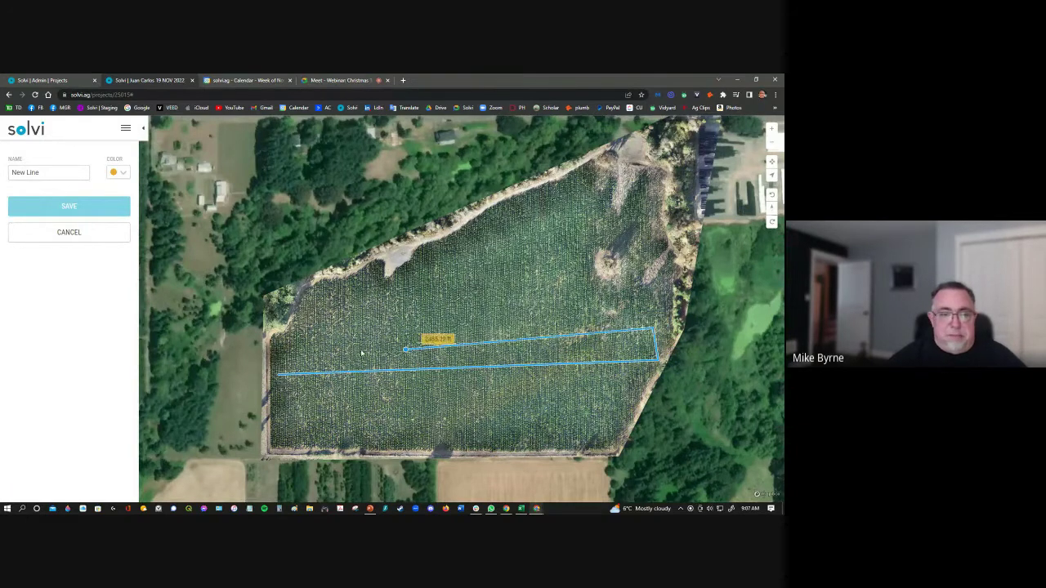
{"action": "left_click", "coordinate": [278, 350]}
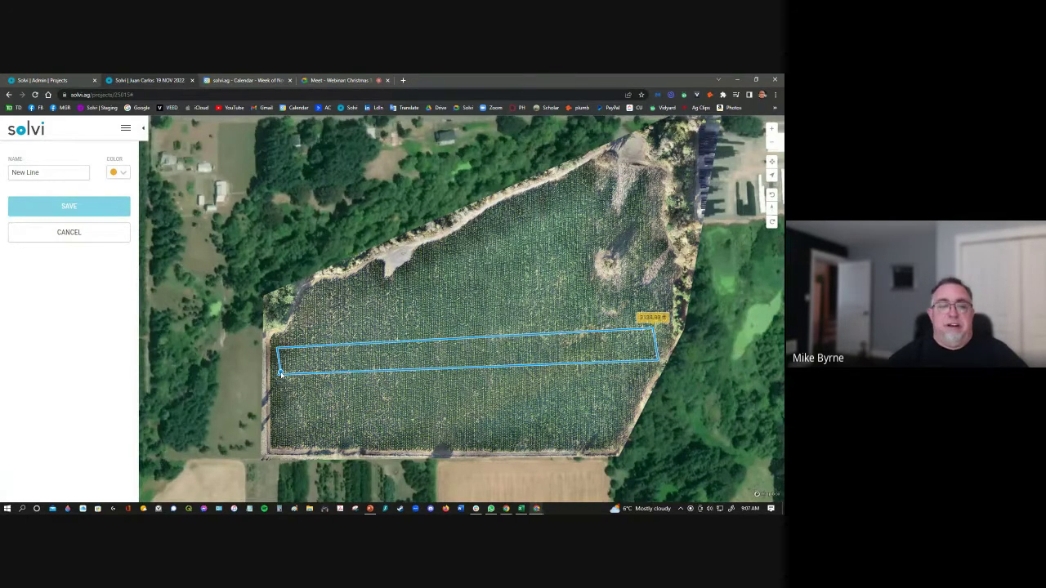
{"action": "left_click", "coordinate": [281, 373]}
{"action": "left_click", "coordinate": [77, 245]}
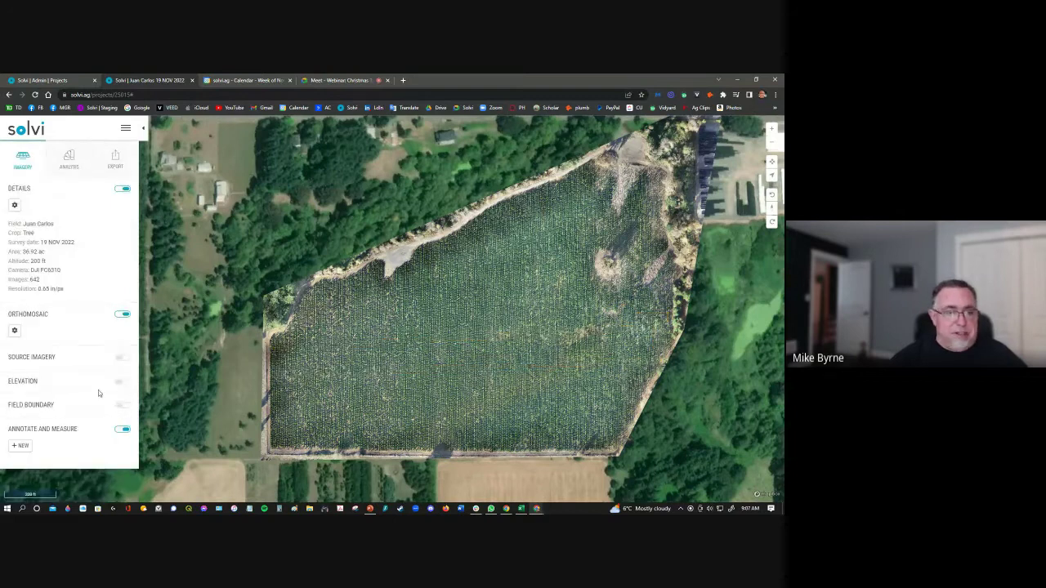
Show the Plant AI plant counts on the map and inspect individual trees near the middle of the field
{"action": "left_click", "coordinate": [67, 175]}
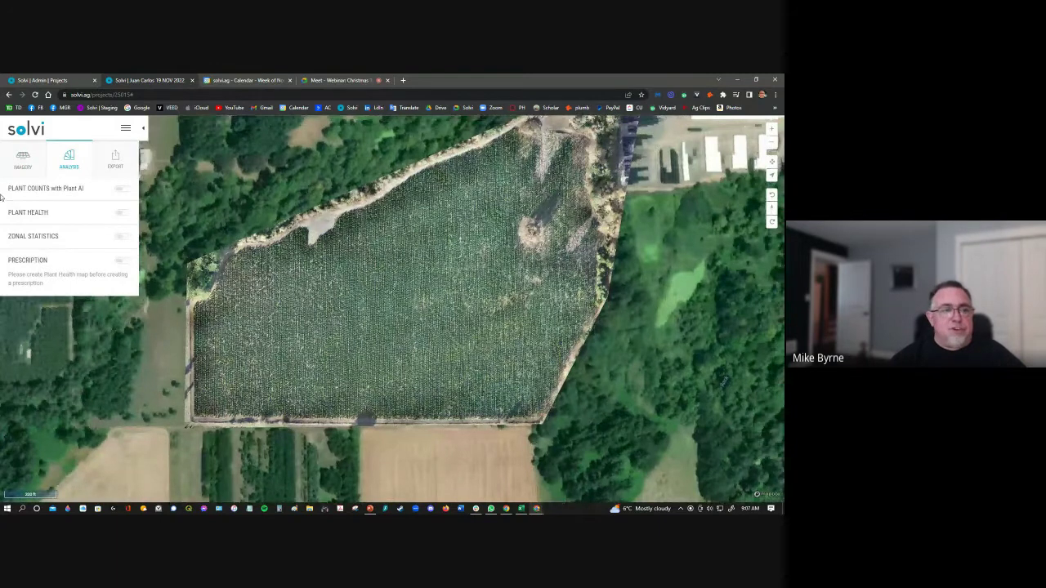
{"action": "left_click", "coordinate": [123, 192]}
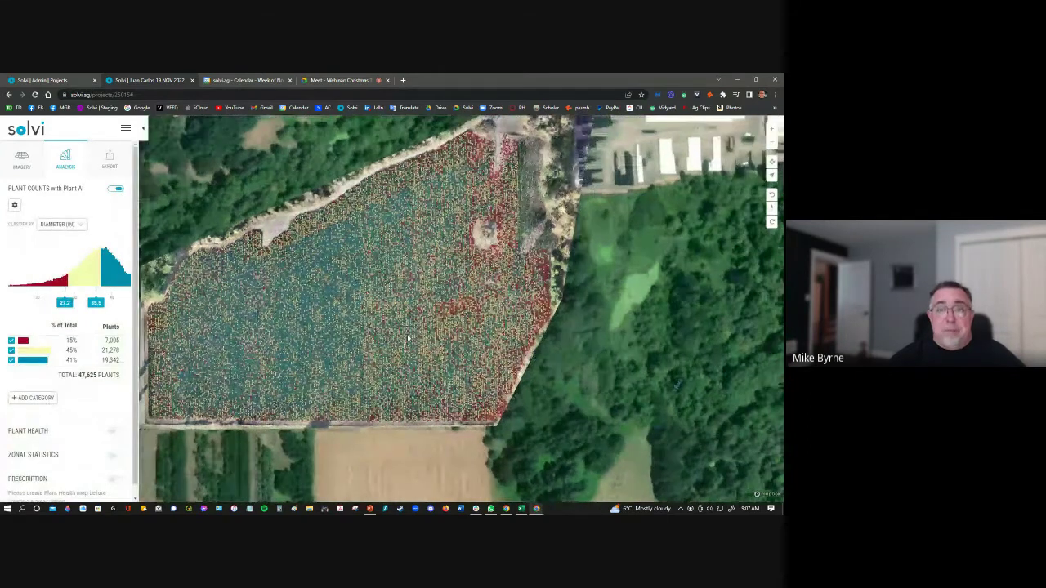
{"action": "left_click_drag", "start_coordinate": [408, 338], "coordinate": [427, 349]}
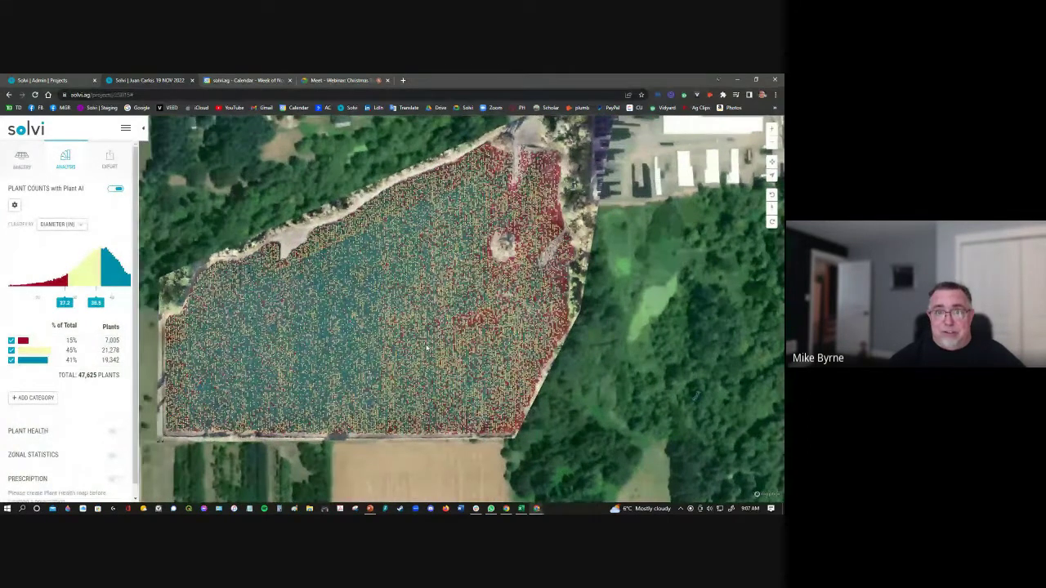
{"action": "scroll", "coordinate": [426, 346], "scroll_direction": "up", "scroll_amount": 5}
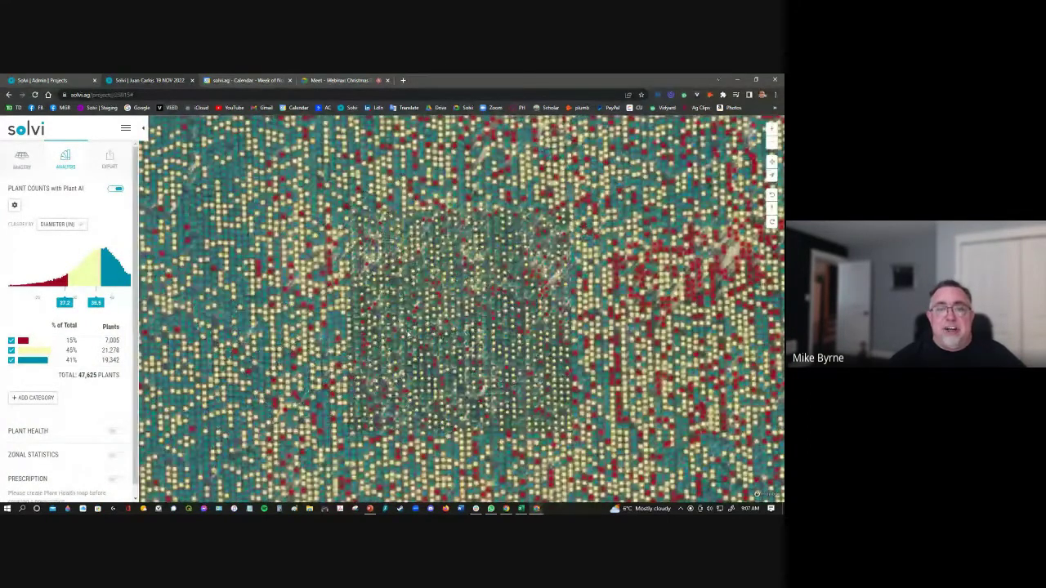
{"action": "scroll", "coordinate": [409, 335], "scroll_direction": "up", "scroll_amount": 3}
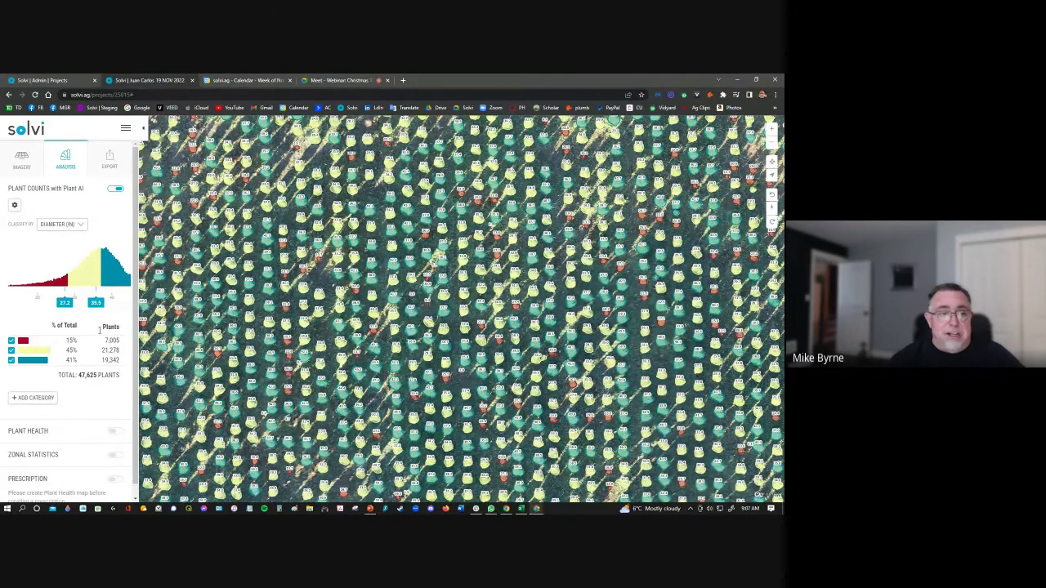
Adjust the diameter class boundaries to about 25.3 and 35.8 inches
{"action": "left_click_drag", "start_coordinate": [64, 303], "coordinate": [54, 304]}
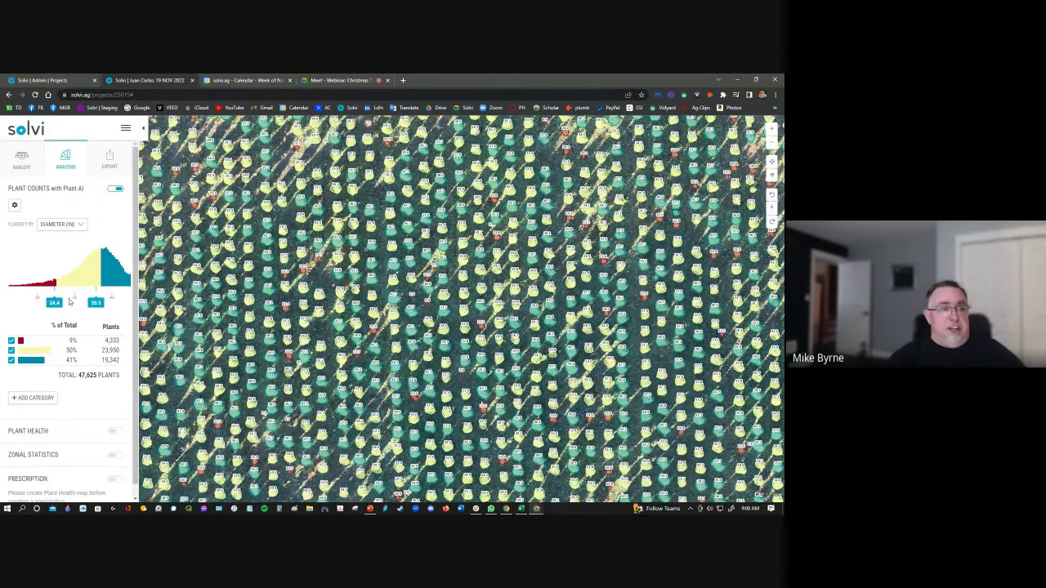
{"action": "left_click_drag", "start_coordinate": [54, 303], "coordinate": [112, 304]}
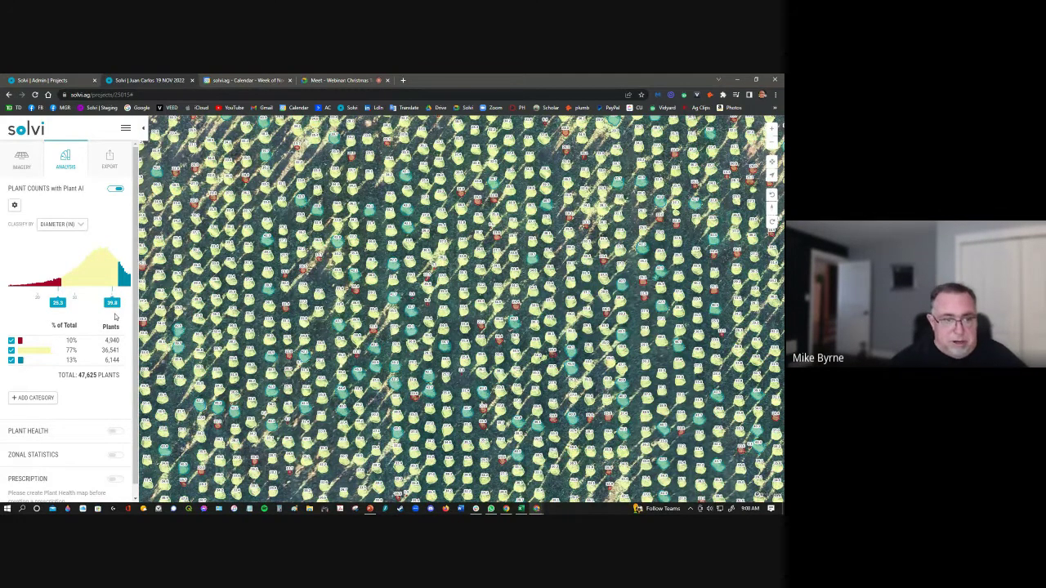
{"action": "left_click_drag", "start_coordinate": [108, 306], "coordinate": [97, 305]}
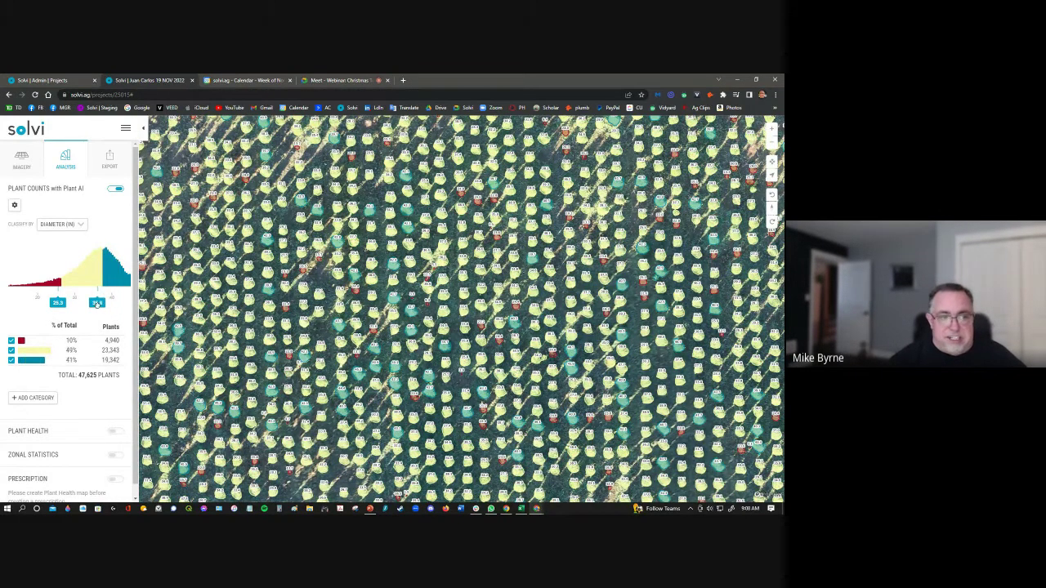
Classify the counted plants by area, then switch the classification to plant health (VARI)
{"action": "left_click", "coordinate": [75, 224]}
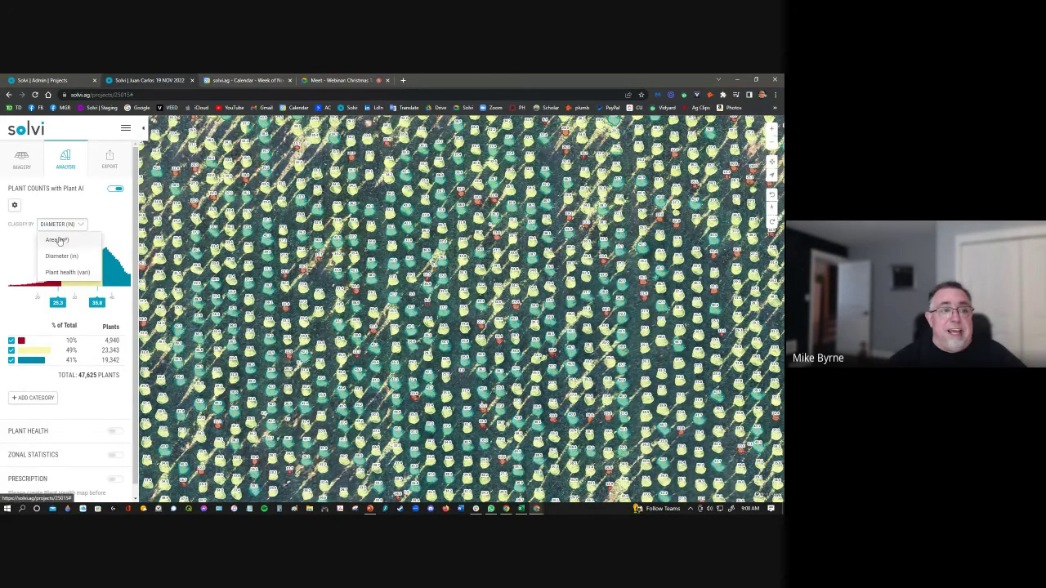
{"action": "left_click", "coordinate": [59, 240]}
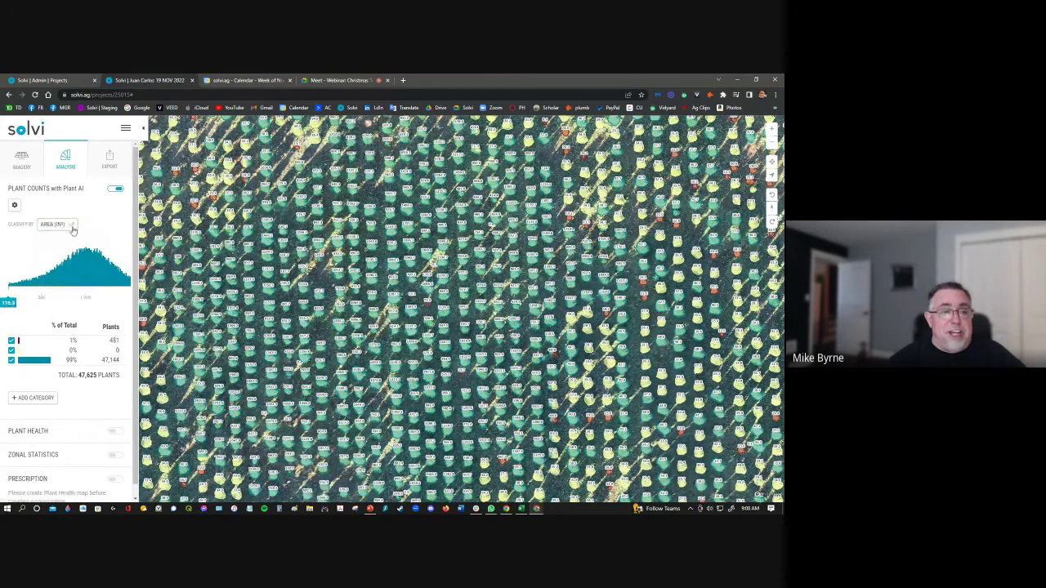
{"action": "left_click", "coordinate": [72, 226]}
{"action": "left_click", "coordinate": [51, 272]}
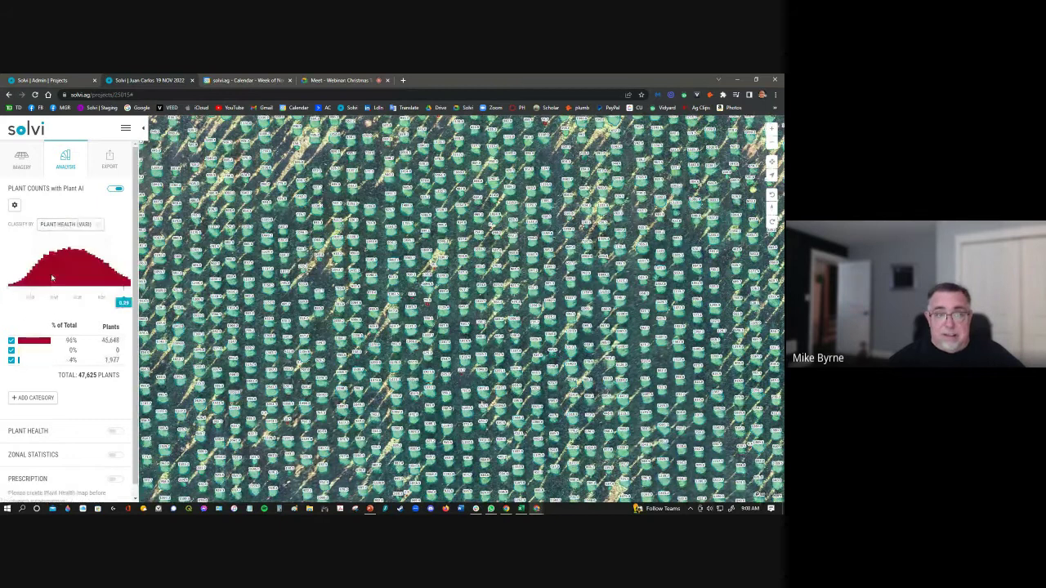
Set the plant health class boundaries to about 0.14 and 0.22 and review the classes across the whole field
{"action": "left_click_drag", "start_coordinate": [121, 304], "coordinate": [51, 304]}
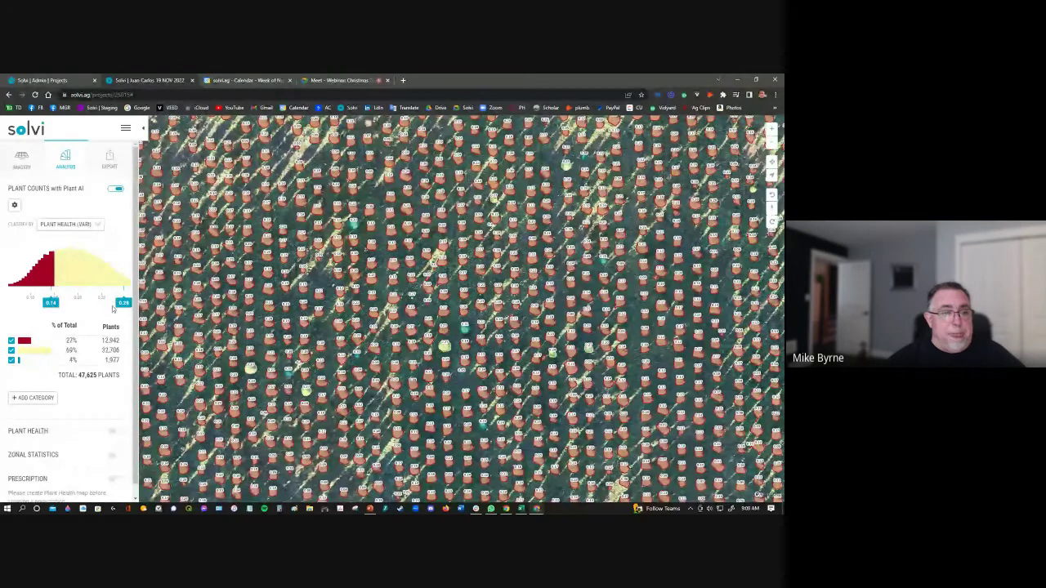
{"action": "left_click_drag", "start_coordinate": [121, 303], "coordinate": [87, 304]}
{"action": "scroll", "coordinate": [383, 337], "scroll_direction": "down", "scroll_amount": 5}
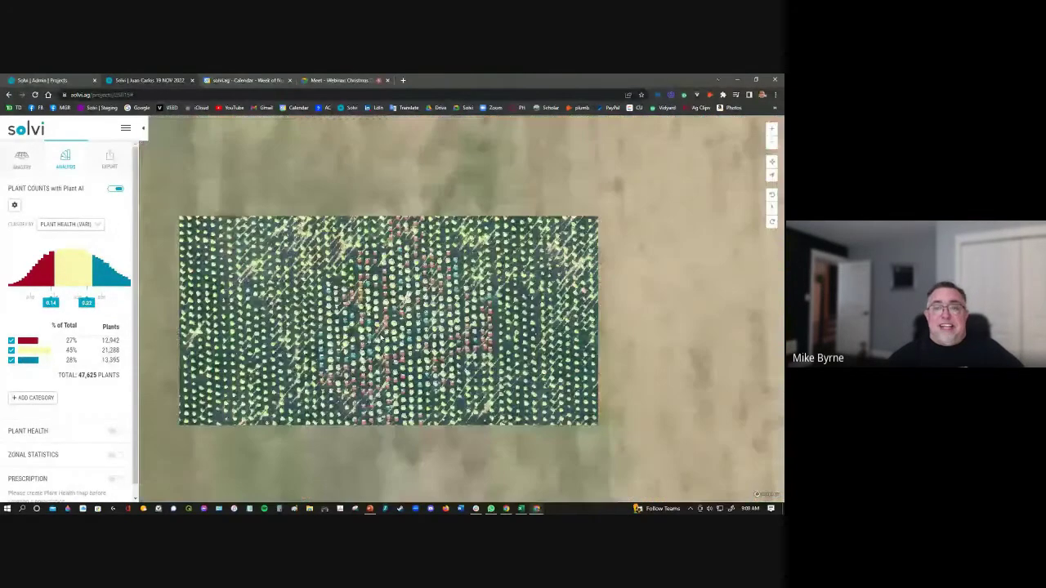
{"action": "scroll", "coordinate": [383, 337], "scroll_direction": "down", "scroll_amount": 2}
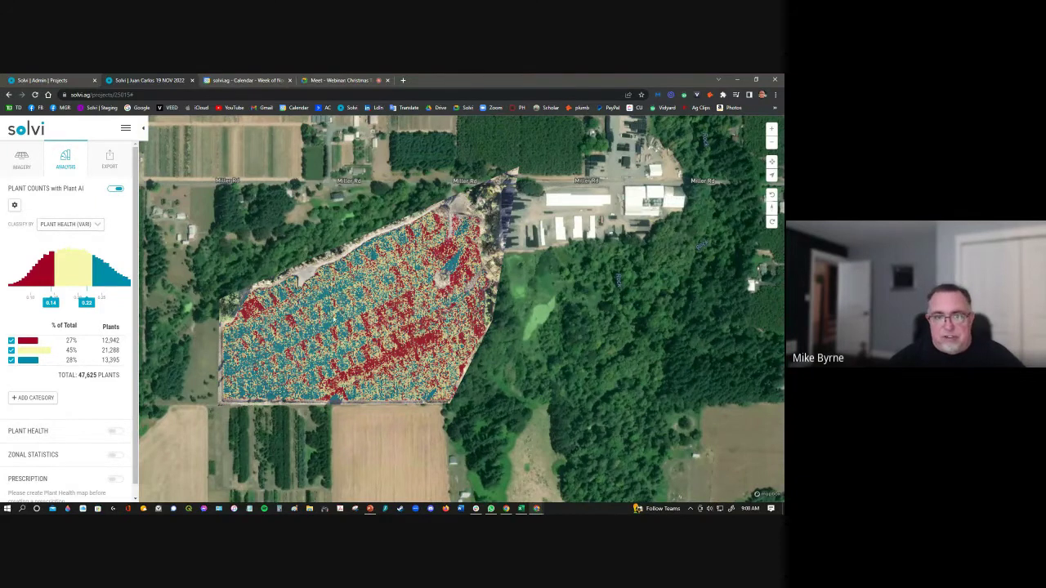
{"action": "scroll", "coordinate": [335, 321], "scroll_direction": "up", "scroll_amount": 3}
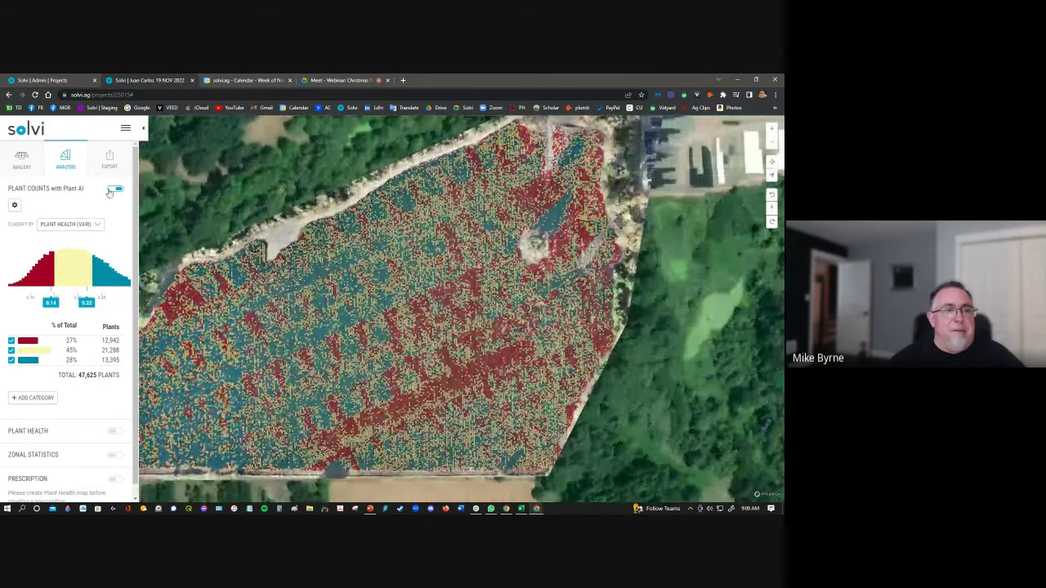
Replace the plant counts with the VARI plant health map and view the available vegetation indices
{"action": "left_click", "coordinate": [115, 188]}
{"action": "left_click", "coordinate": [123, 213]}
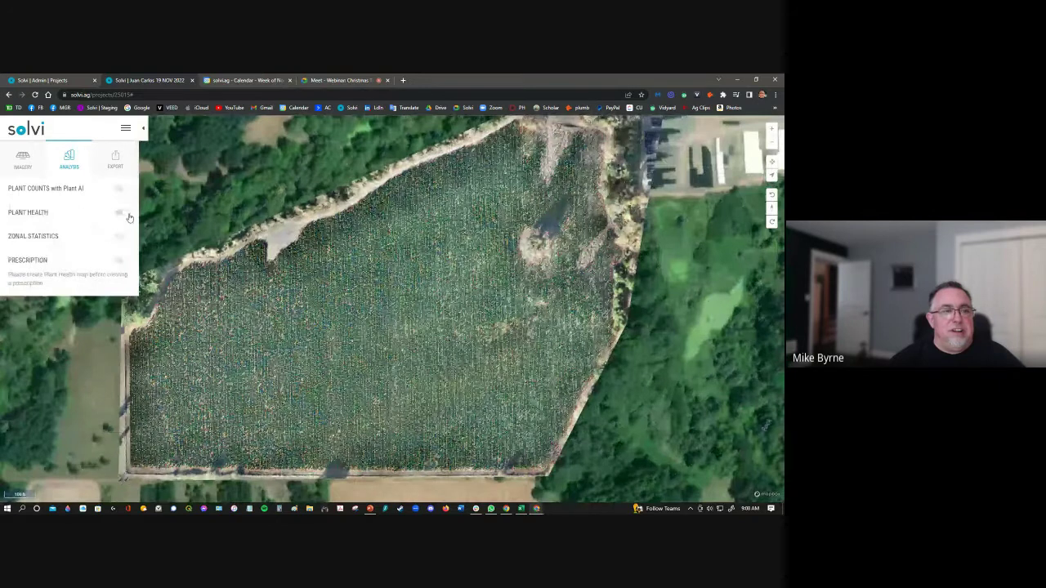
{"action": "left_click_drag", "start_coordinate": [317, 298], "coordinate": [345, 296]}
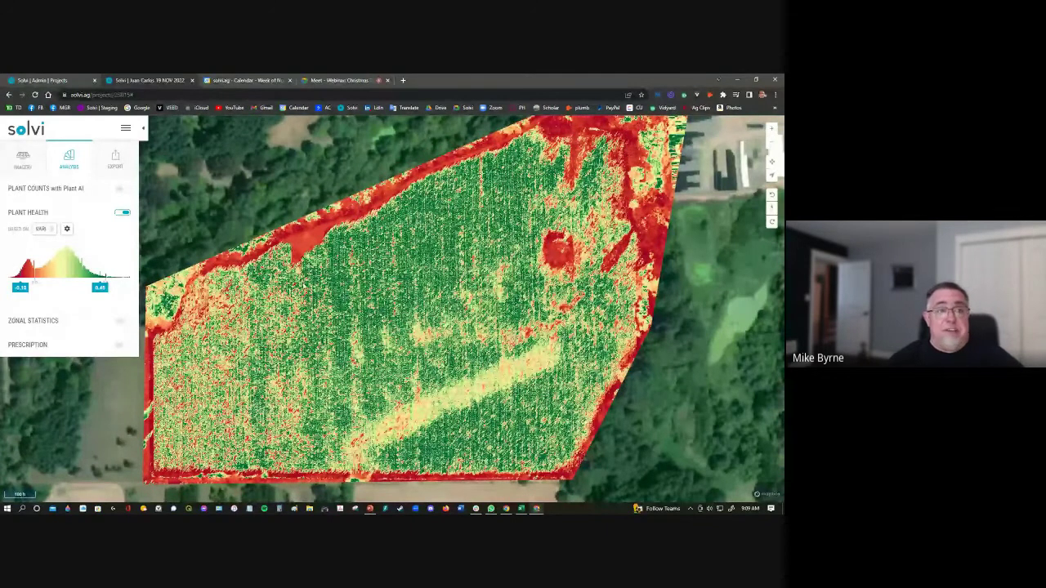
{"action": "left_click", "coordinate": [41, 229]}
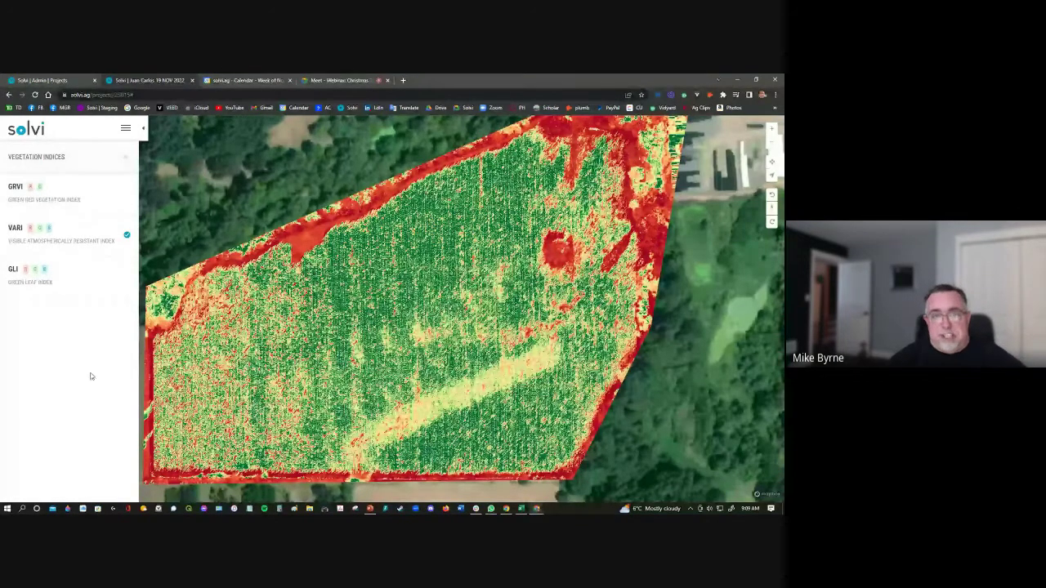
{"action": "left_click", "coordinate": [126, 160]}
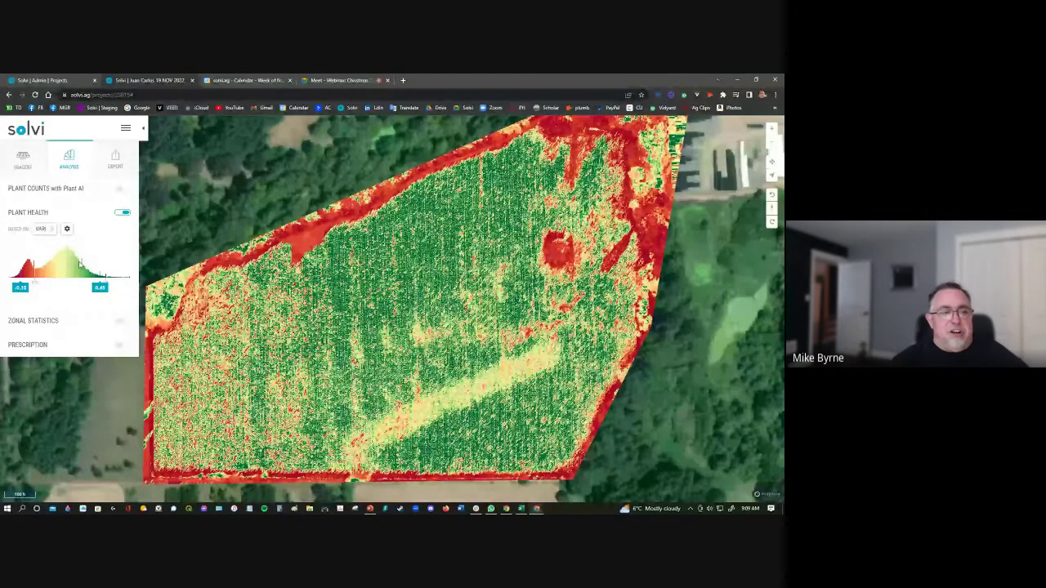
Show the zonal statistics layer and view Zone 1 along the field's western edge
{"action": "left_click", "coordinate": [122, 323]}
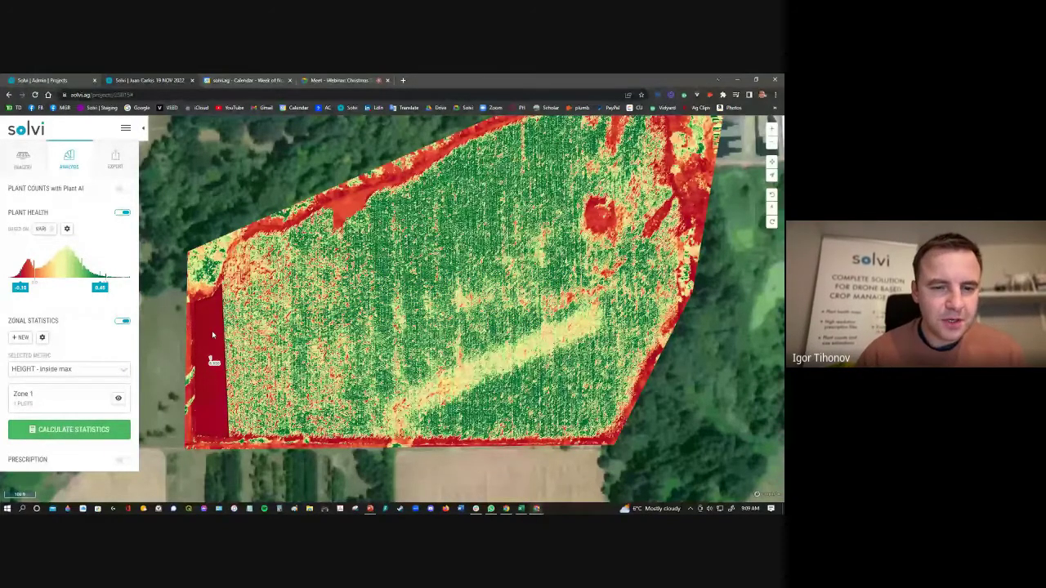
{"action": "left_click_drag", "start_coordinate": [213, 335], "coordinate": [195, 353]}
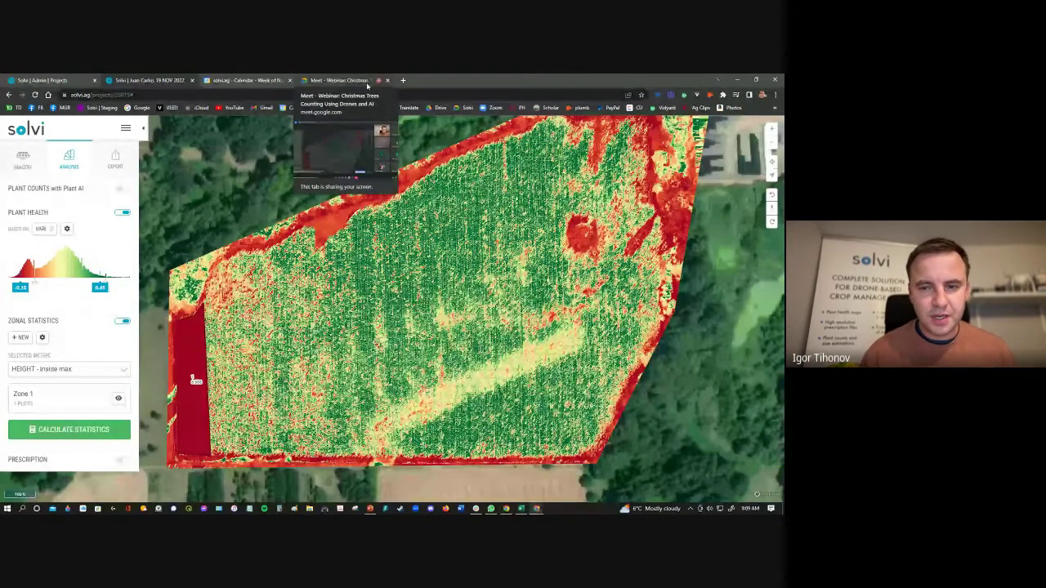
Move the meeting tab out of the browser window and compare the VARI-classified plant counts with the plant health map
{"action": "left_click_drag", "start_coordinate": [368, 85], "coordinate": [780, 245]}
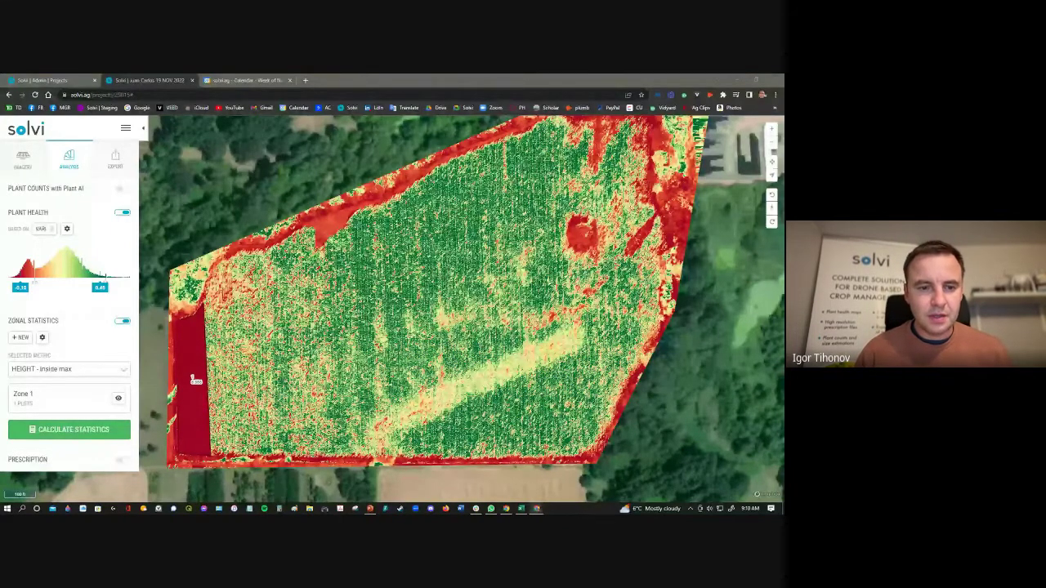
{"action": "left_click", "coordinate": [122, 213]}
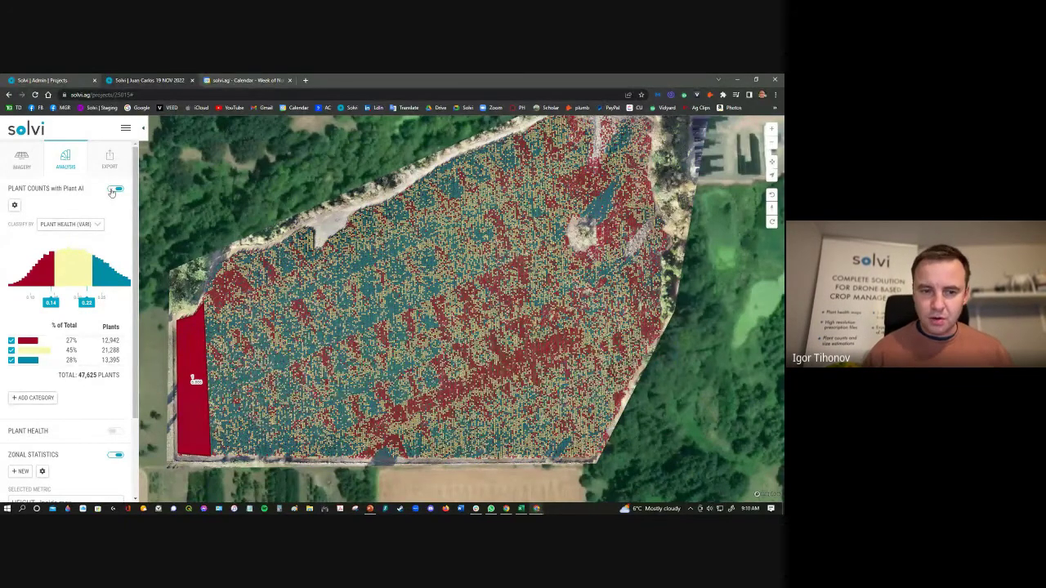
{"action": "left_click", "coordinate": [114, 190]}
{"action": "left_click", "coordinate": [123, 215]}
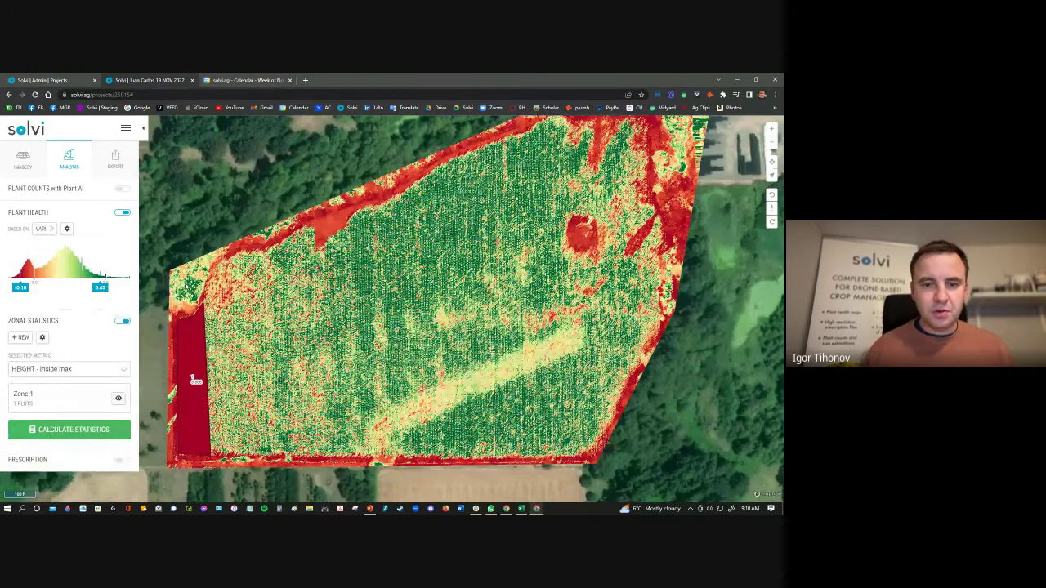
View the details of Zone 1 along the field's western edge, covering its height and plant count statistics
{"action": "mouse_move", "coordinate": [193, 380]}
{"action": "left_mouse_down"}
{"action": "mouse_move", "coordinate": [188, 392]}
{"action": "mouse_move", "coordinate": [197, 357]}
{"action": "left_mouse_up"}
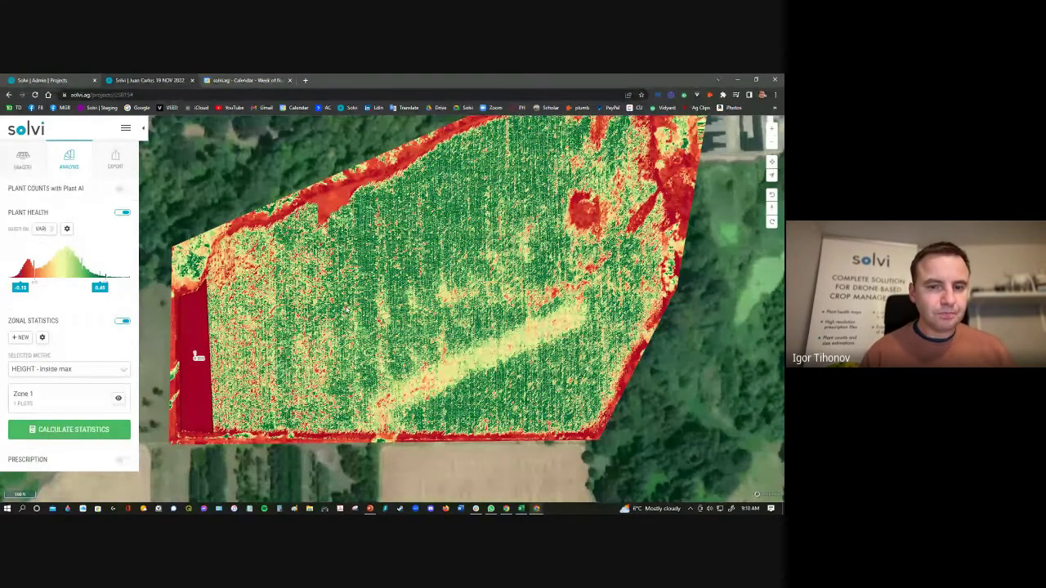
{"action": "scroll", "coordinate": [347, 309], "scroll_direction": "up", "scroll_amount": 3}
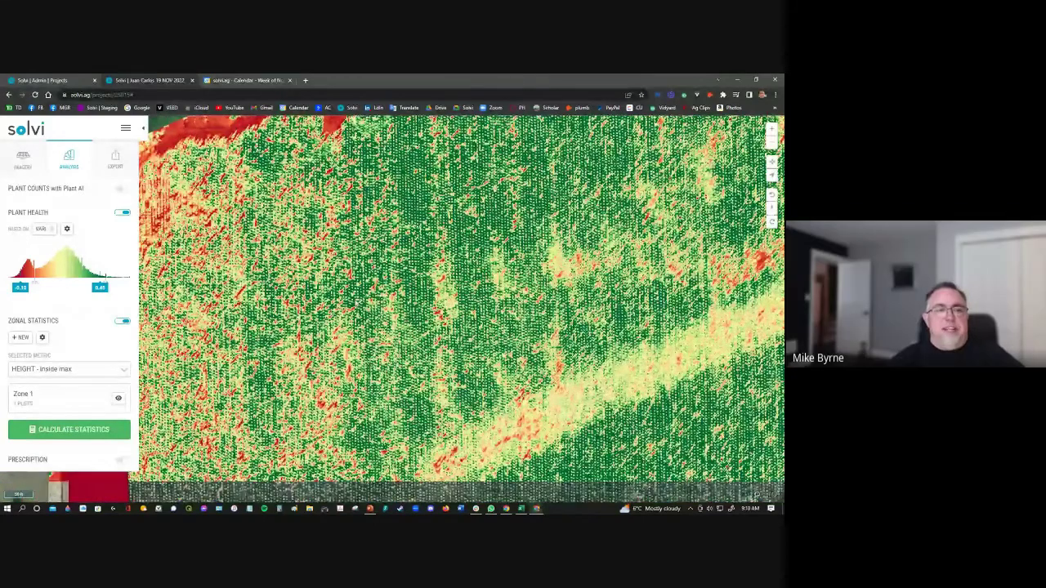
{"action": "scroll", "coordinate": [177, 298], "scroll_direction": "down", "scroll_amount": 2}
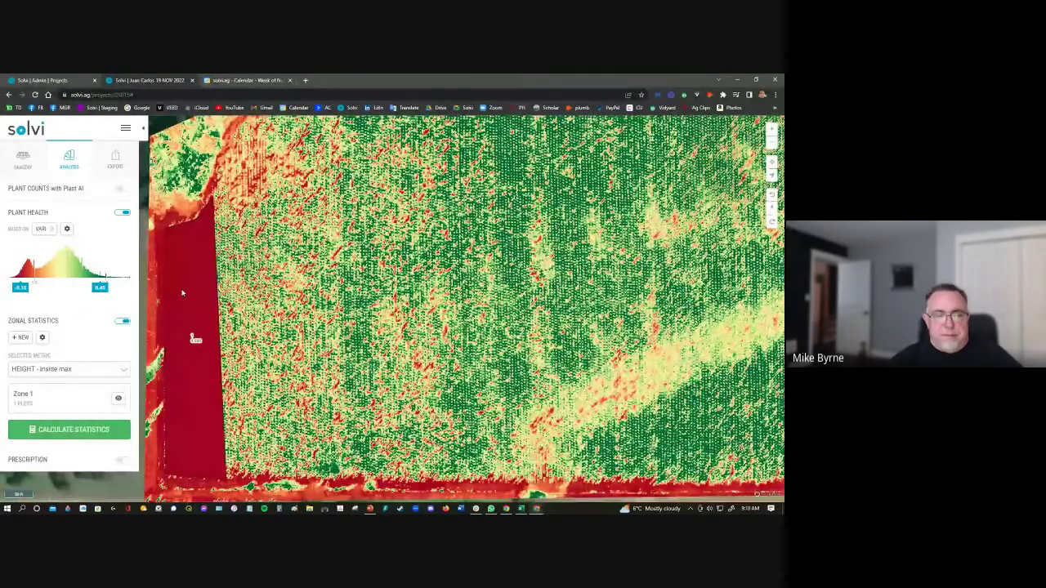
{"action": "left_click", "coordinate": [183, 292]}
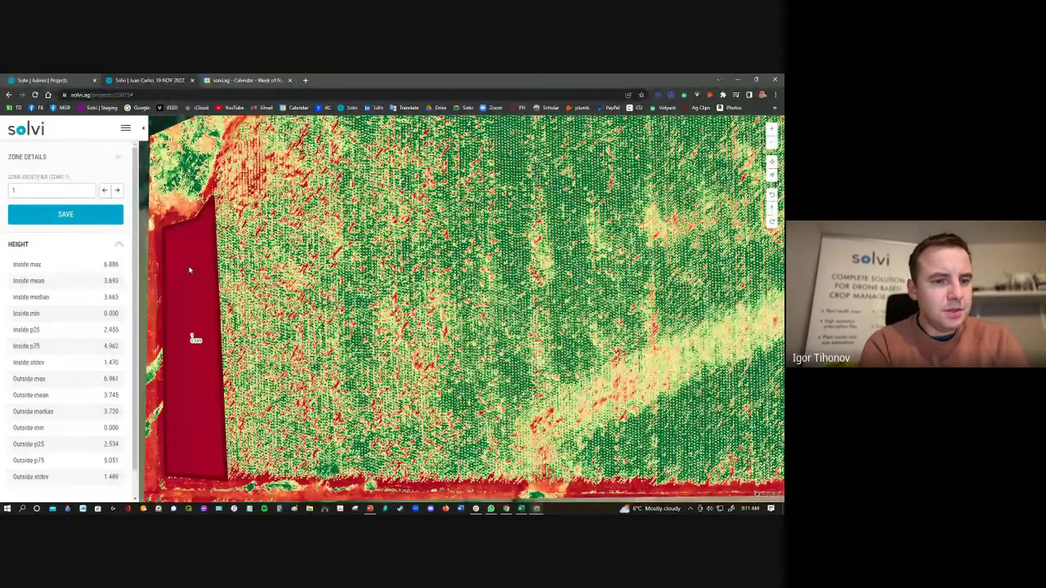
{"action": "left_click", "coordinate": [121, 245]}
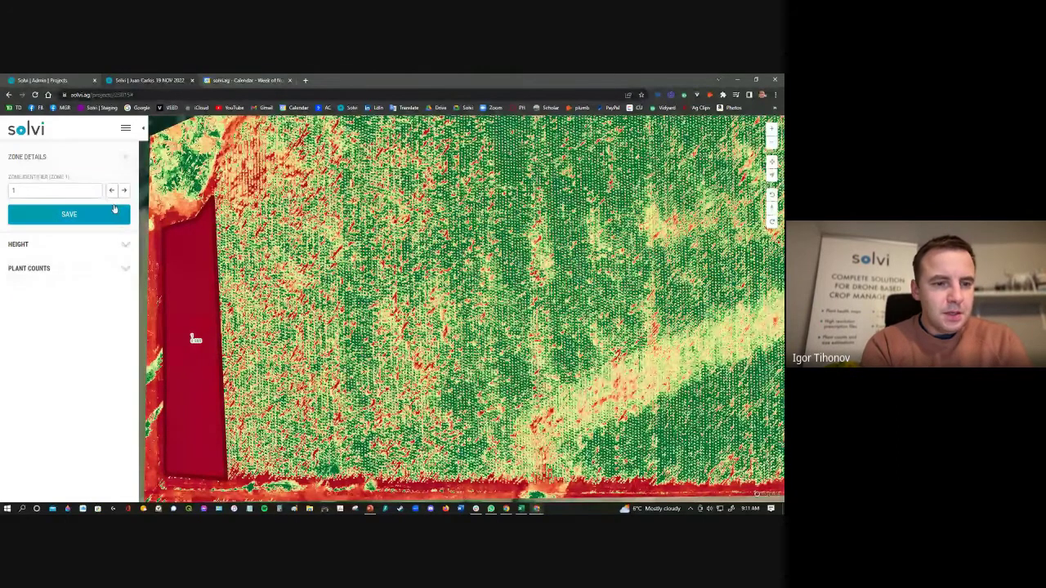
{"action": "left_click", "coordinate": [115, 212]}
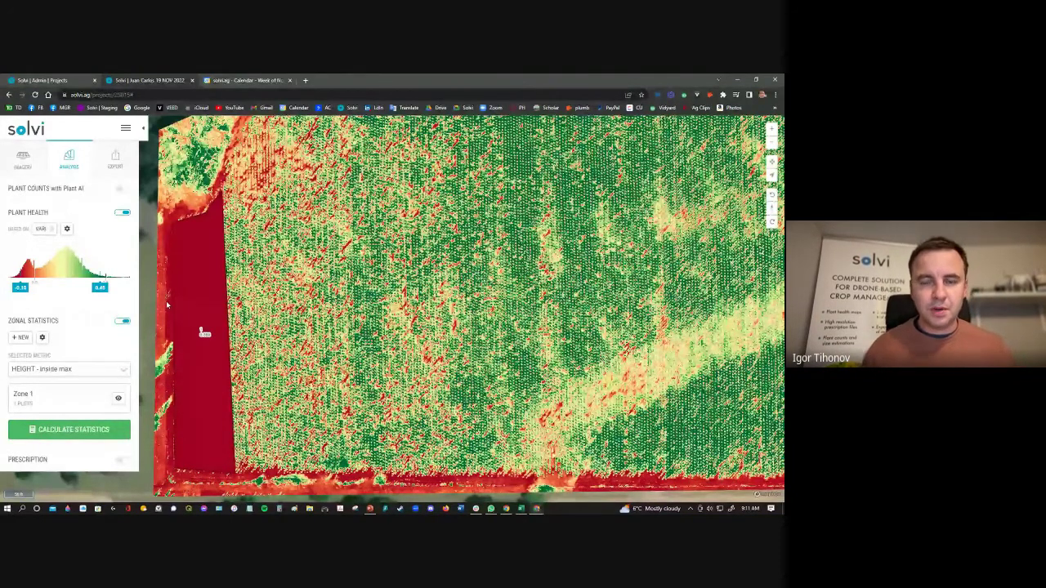
Review the zonal statistics settings for display, included statistics, bands, vegetation indices and extra data
{"action": "left_click", "coordinate": [42, 339]}
{"action": "scroll", "coordinate": [136, 328], "scroll_direction": "down", "scroll_amount": 2}
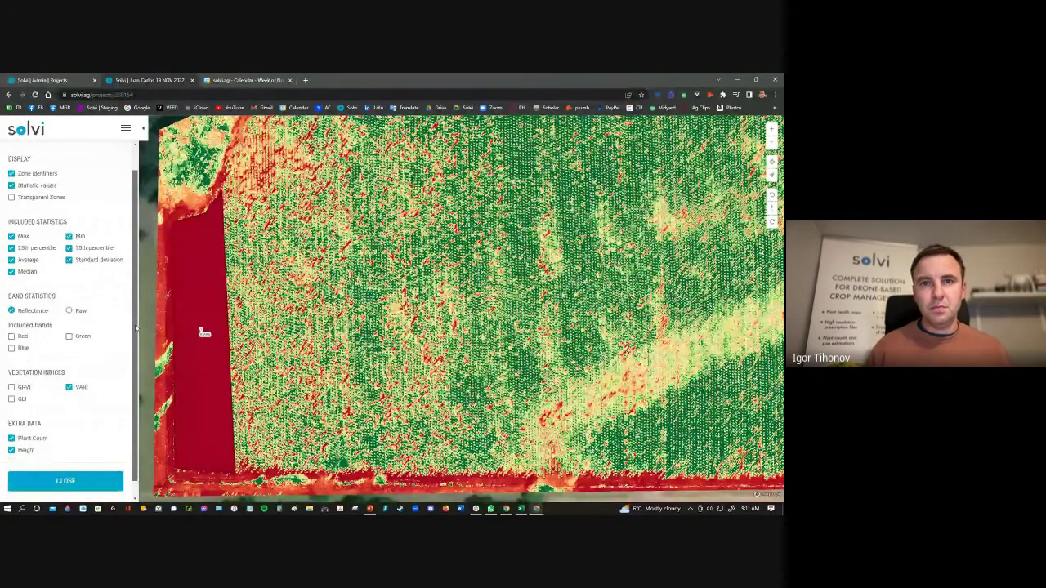
{"action": "scroll", "coordinate": [136, 329], "scroll_direction": "down", "scroll_amount": 1}
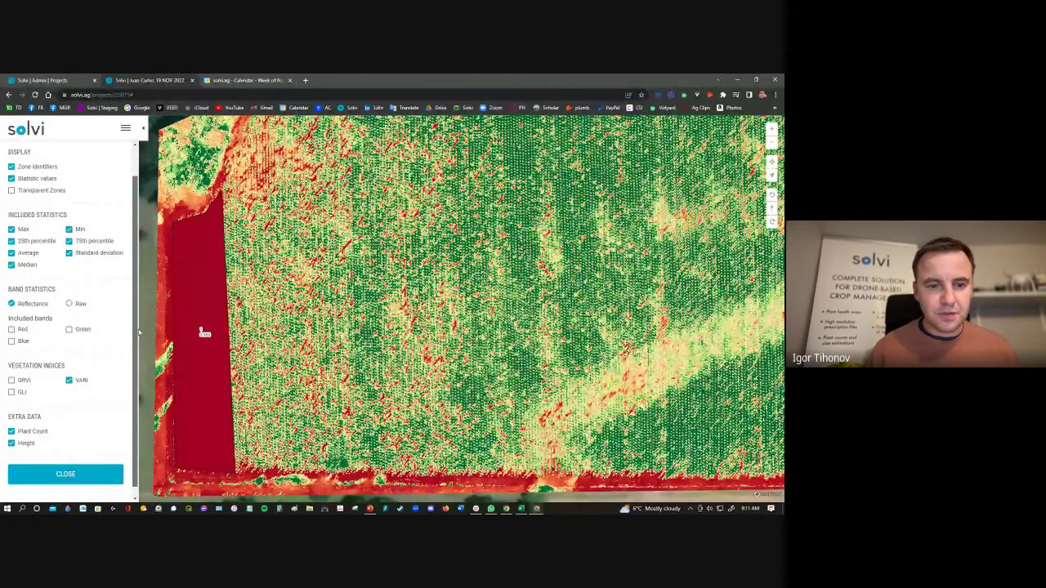
{"action": "left_click", "coordinate": [109, 474]}
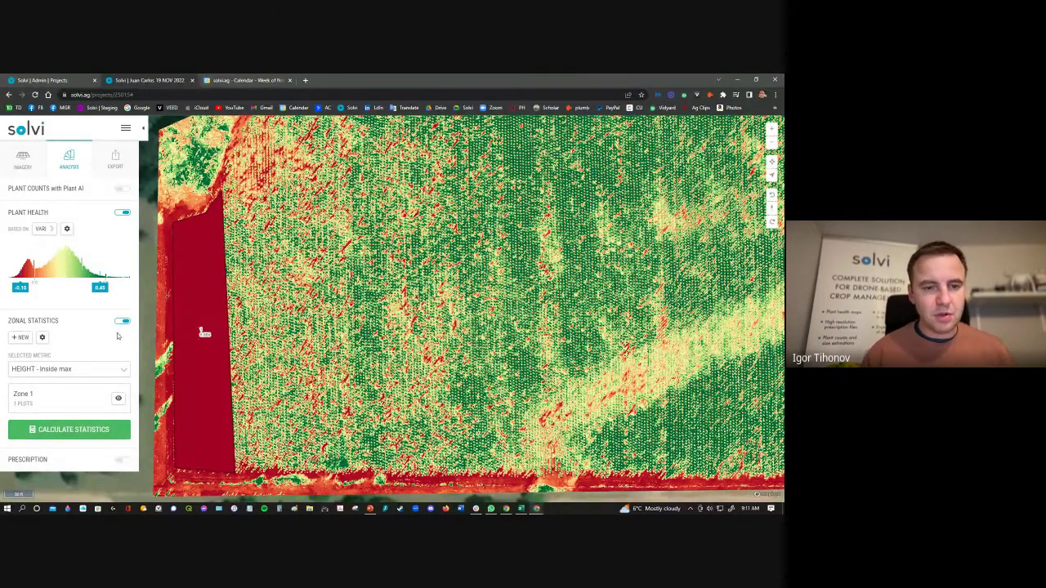
{"action": "left_click", "coordinate": [42, 337]}
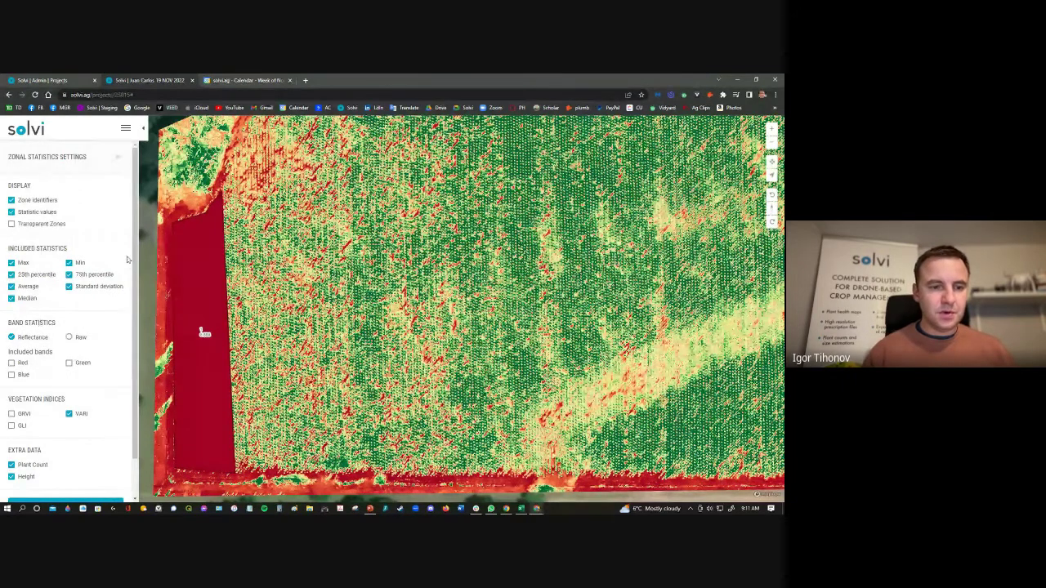
{"action": "left_click", "coordinate": [118, 157]}
Draw a narrow four-cornered custom zone just east of Zone 1, then delete it
{"action": "left_click", "coordinate": [20, 337]}
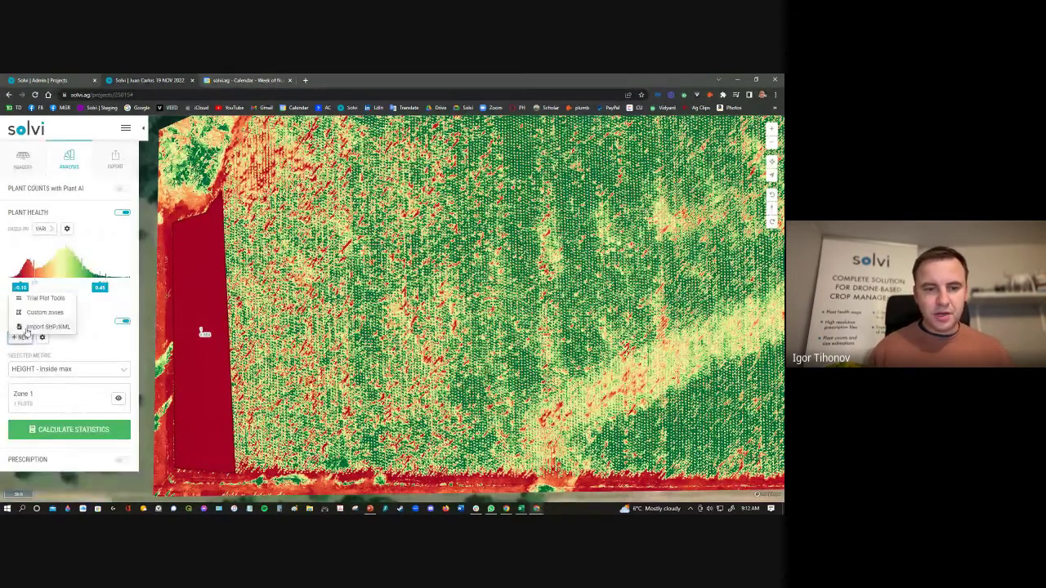
{"action": "left_click", "coordinate": [20, 313]}
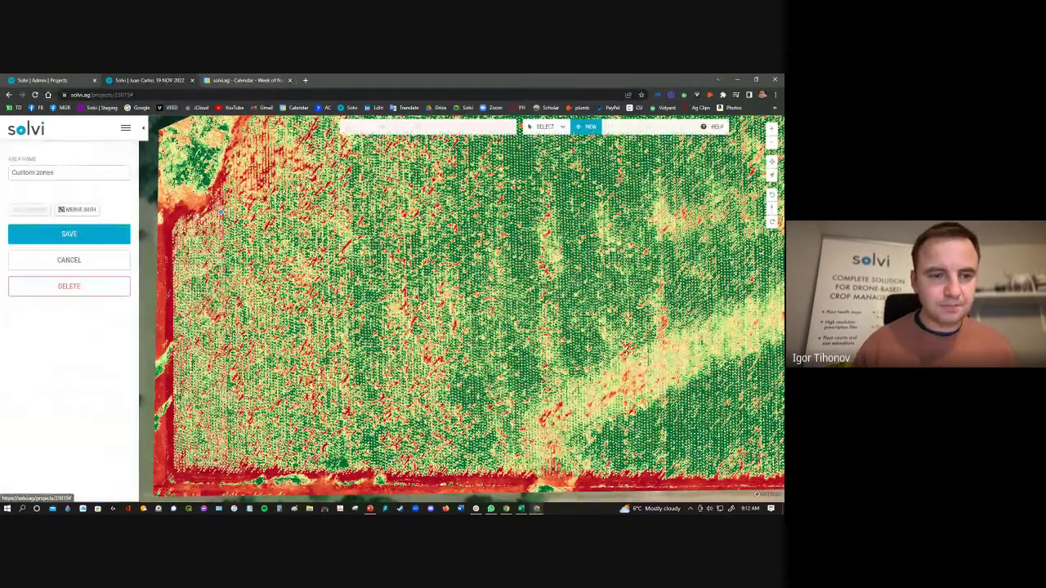
{"action": "left_click", "coordinate": [246, 163]}
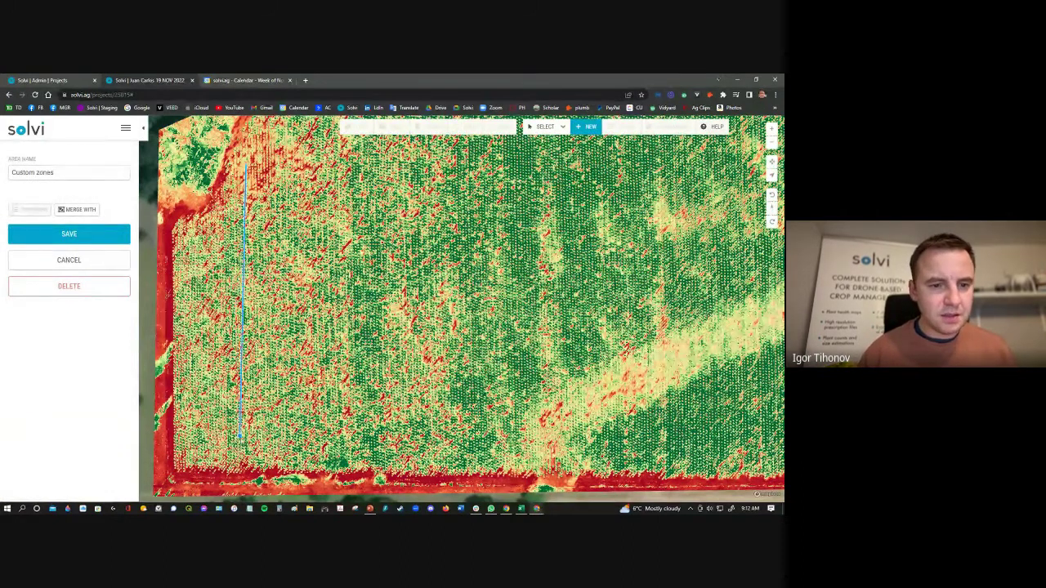
{"action": "left_click", "coordinate": [245, 456]}
{"action": "left_click", "coordinate": [303, 454]}
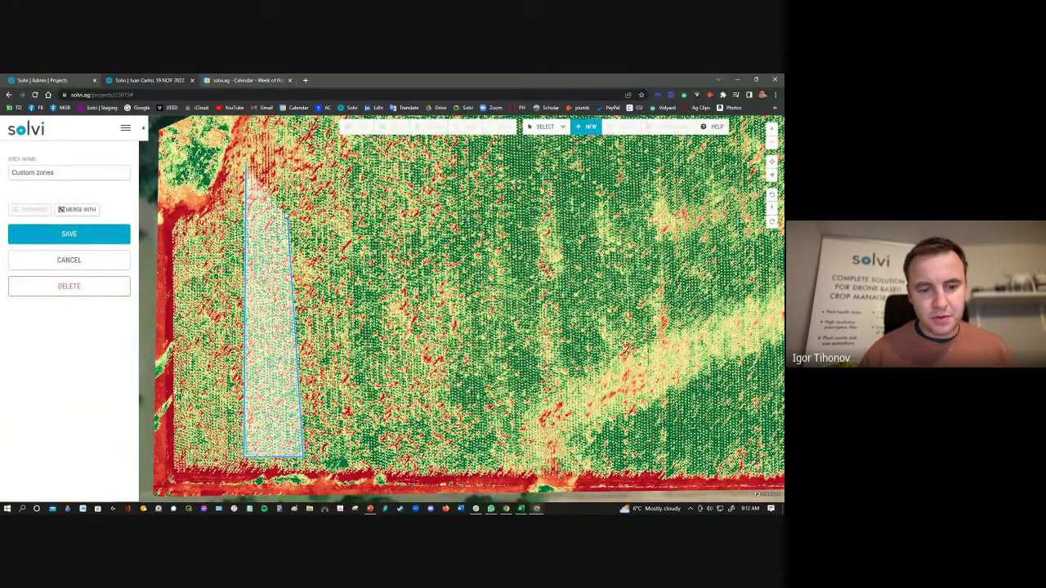
{"action": "left_click", "coordinate": [287, 155]}
{"action": "left_click", "coordinate": [245, 164]}
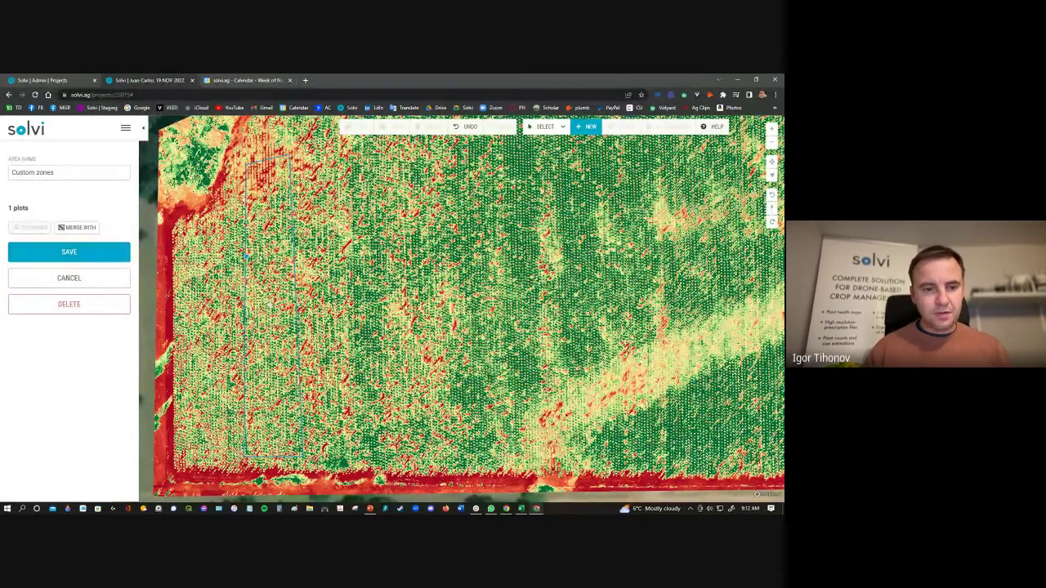
{"action": "left_click", "coordinate": [87, 304]}
{"action": "left_click", "coordinate": [433, 141]}
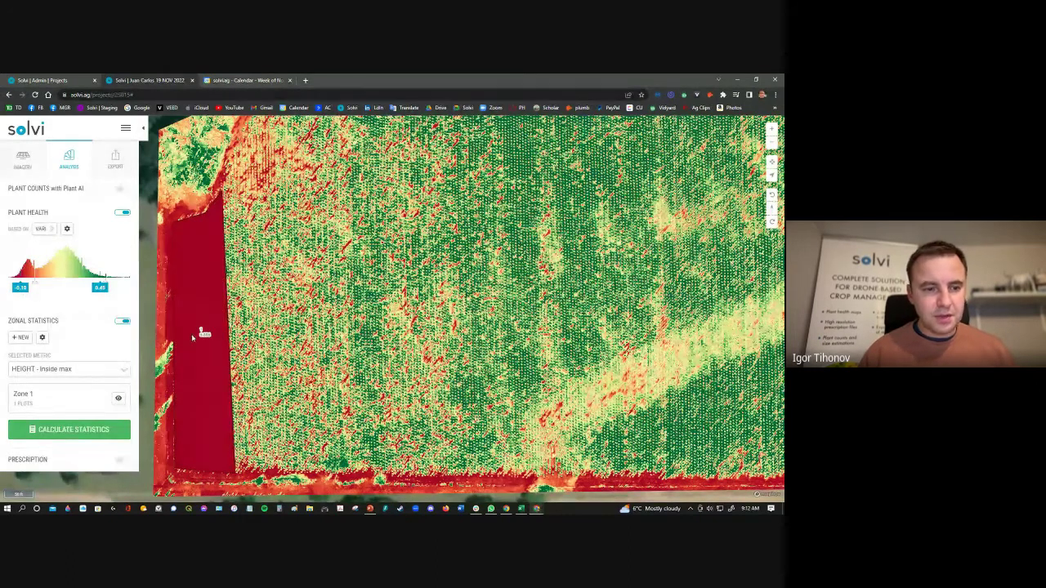
Review Zone 1's height statistics, then replace the plant health map with the elevation layer
{"action": "left_click", "coordinate": [196, 339]}
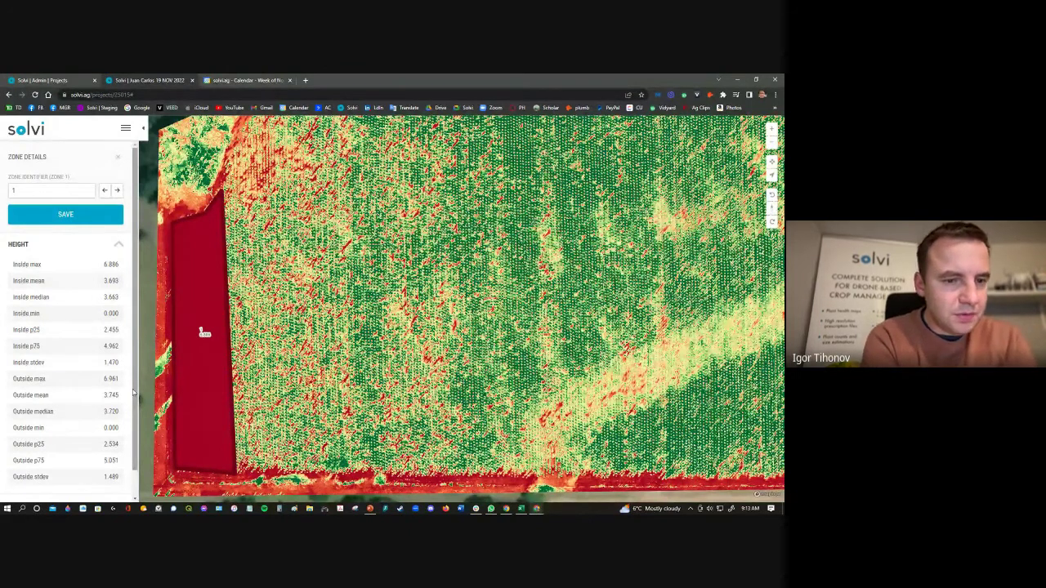
{"action": "left_click", "coordinate": [117, 156]}
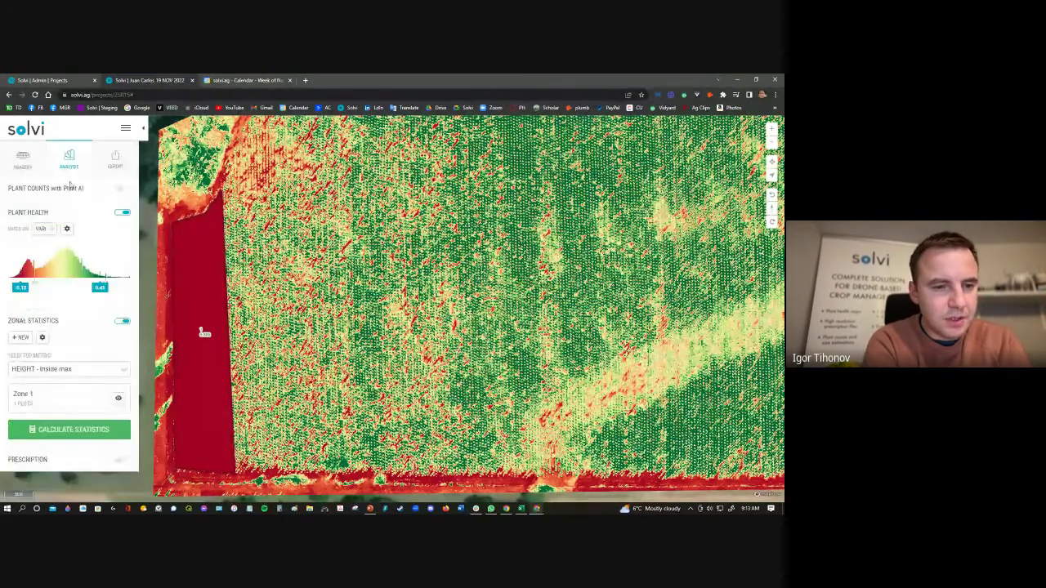
{"action": "left_click", "coordinate": [27, 170]}
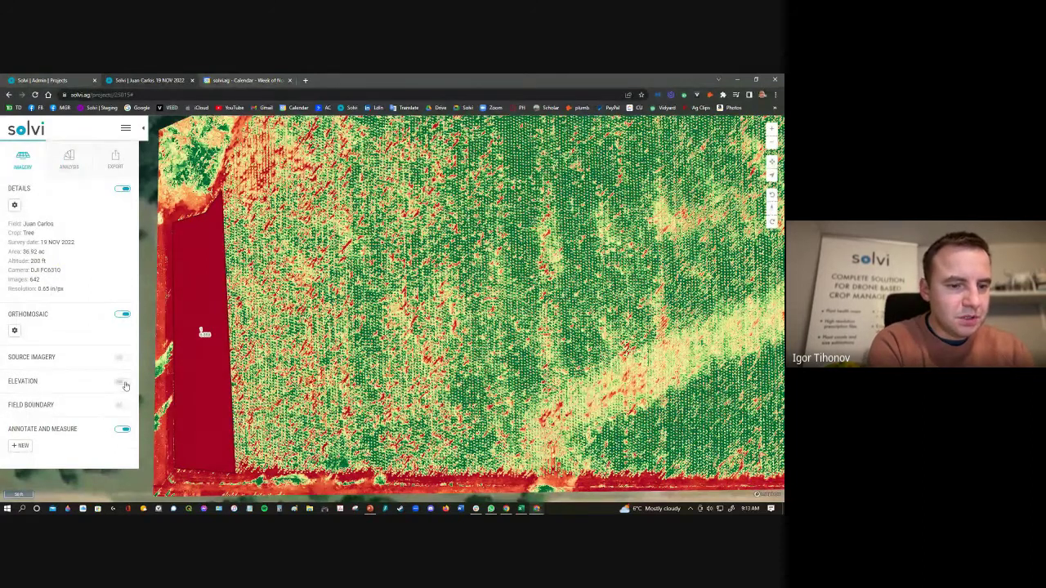
{"action": "left_click", "coordinate": [72, 165]}
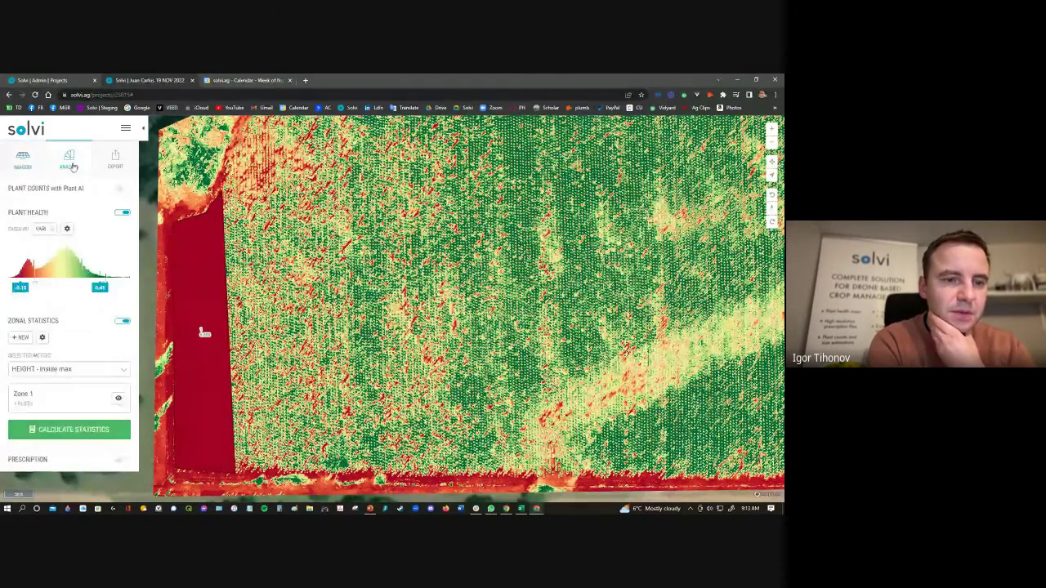
{"action": "left_click", "coordinate": [122, 213]}
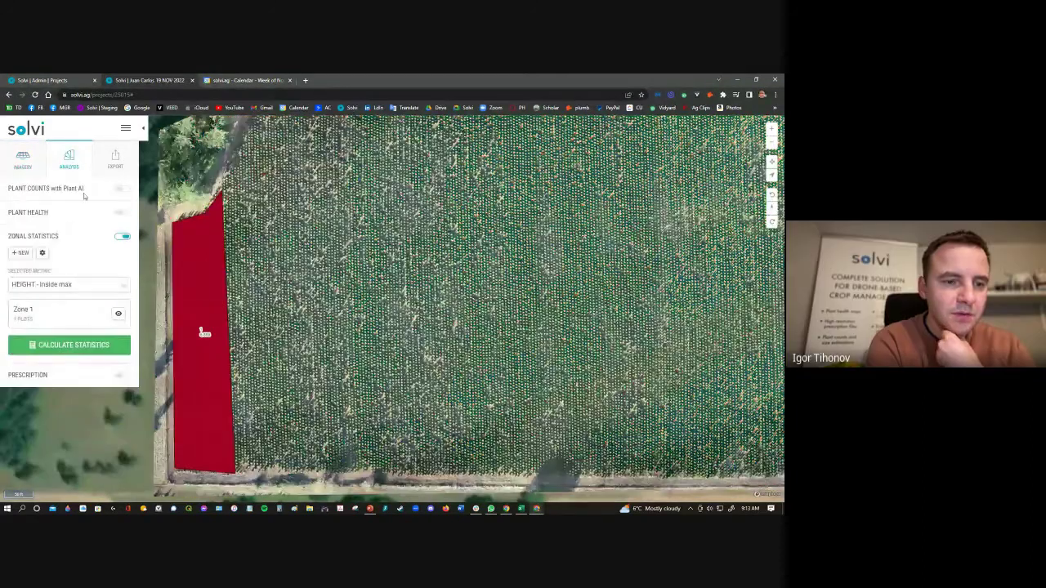
{"action": "left_click", "coordinate": [25, 160]}
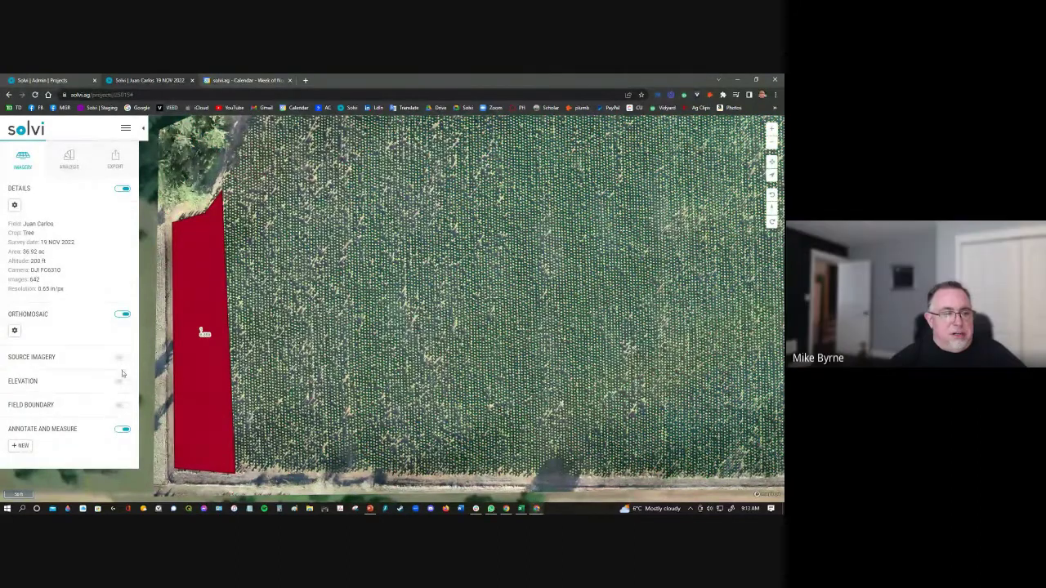
{"action": "left_click", "coordinate": [123, 383]}
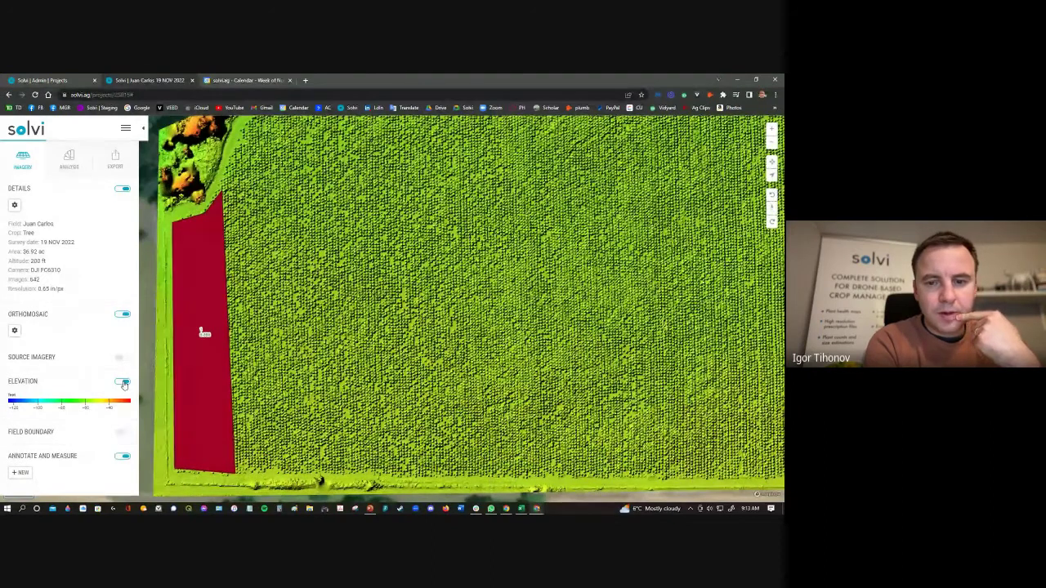
Display the zonal statistics zones as transparent so the elevation layer shows through Zone 1
{"action": "left_click", "coordinate": [70, 157]}
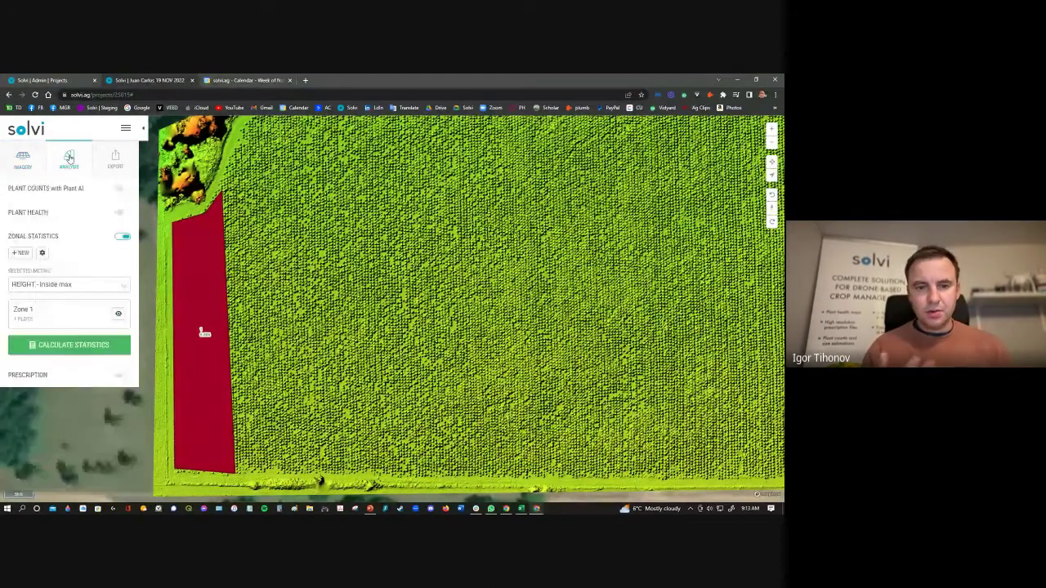
{"action": "left_click", "coordinate": [43, 254]}
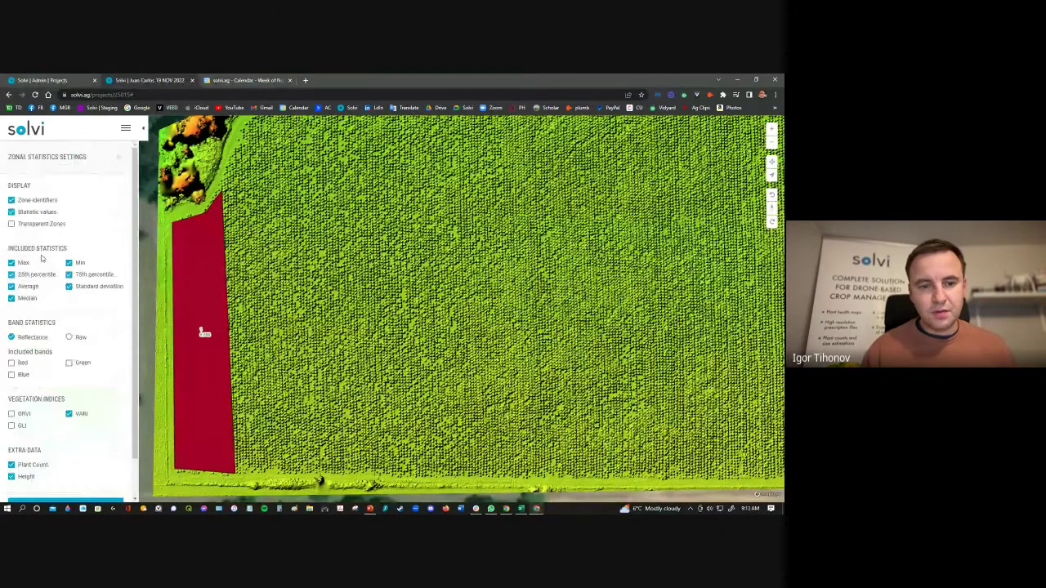
{"action": "left_click", "coordinate": [10, 225]}
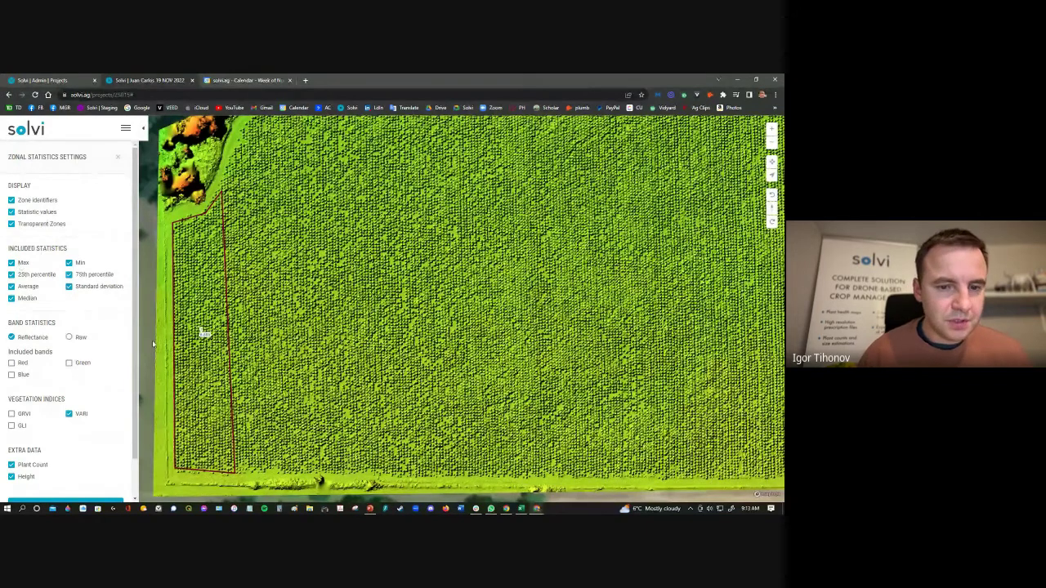
Examine the individual trees on the elevation layer inside Zone 1, from close-up out to the whole zone
{"action": "scroll", "coordinate": [203, 331], "scroll_direction": "up", "scroll_amount": 8}
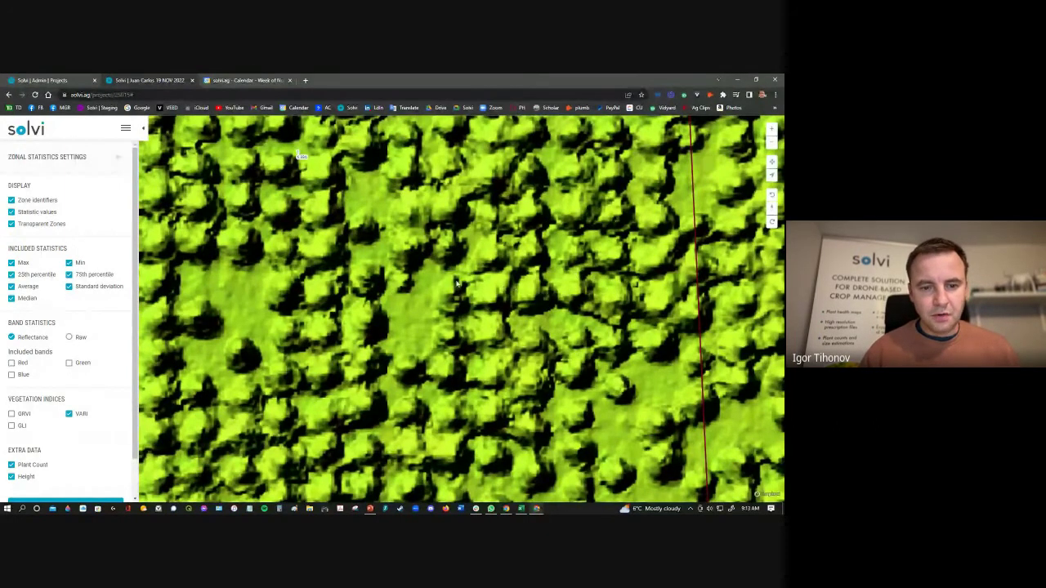
{"action": "scroll", "coordinate": [315, 319], "scroll_direction": "down", "scroll_amount": 2}
{"action": "scroll", "coordinate": [316, 318], "scroll_direction": "down", "scroll_amount": 1}
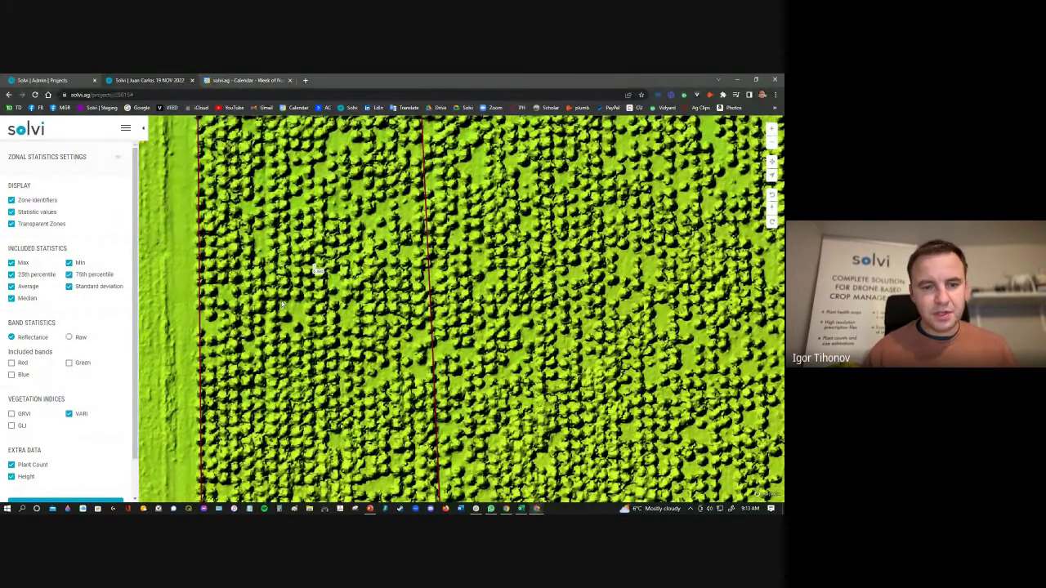
{"action": "scroll", "coordinate": [282, 305], "scroll_direction": "down", "scroll_amount": 1}
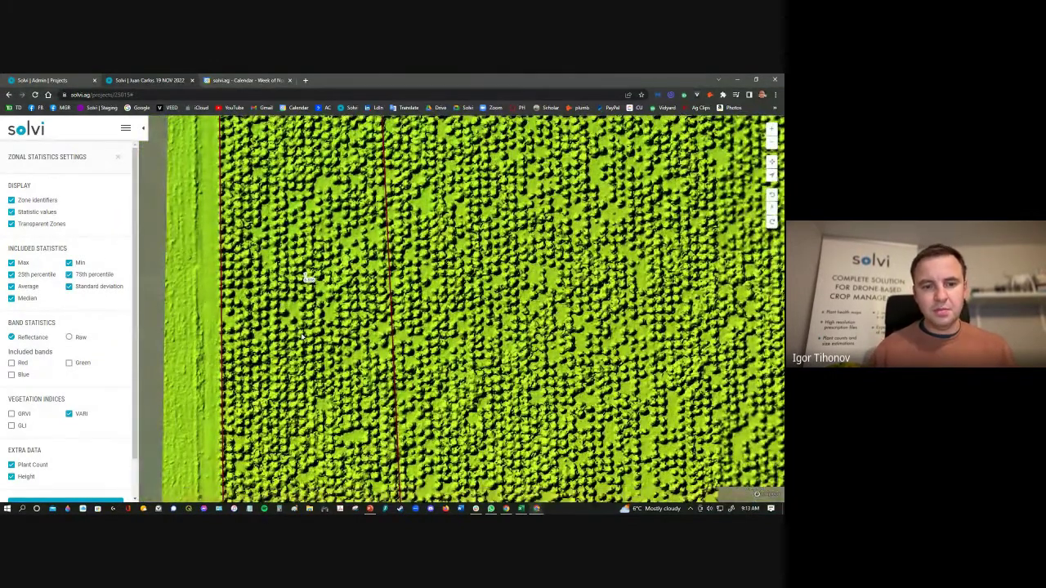
{"action": "scroll", "coordinate": [300, 336], "scroll_direction": "down", "scroll_amount": 1}
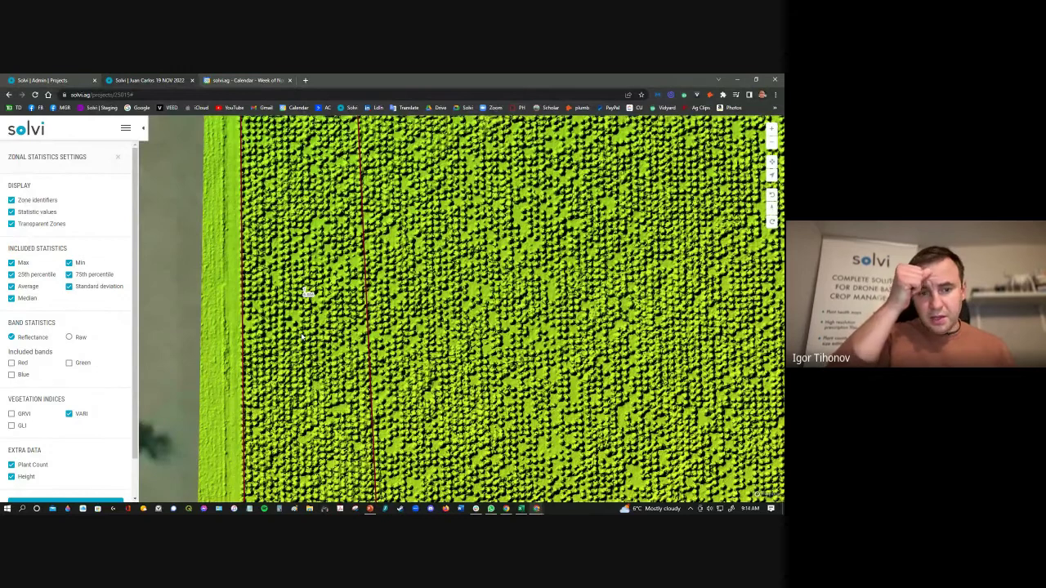
{"action": "scroll", "coordinate": [301, 336], "scroll_direction": "down", "scroll_amount": 1}
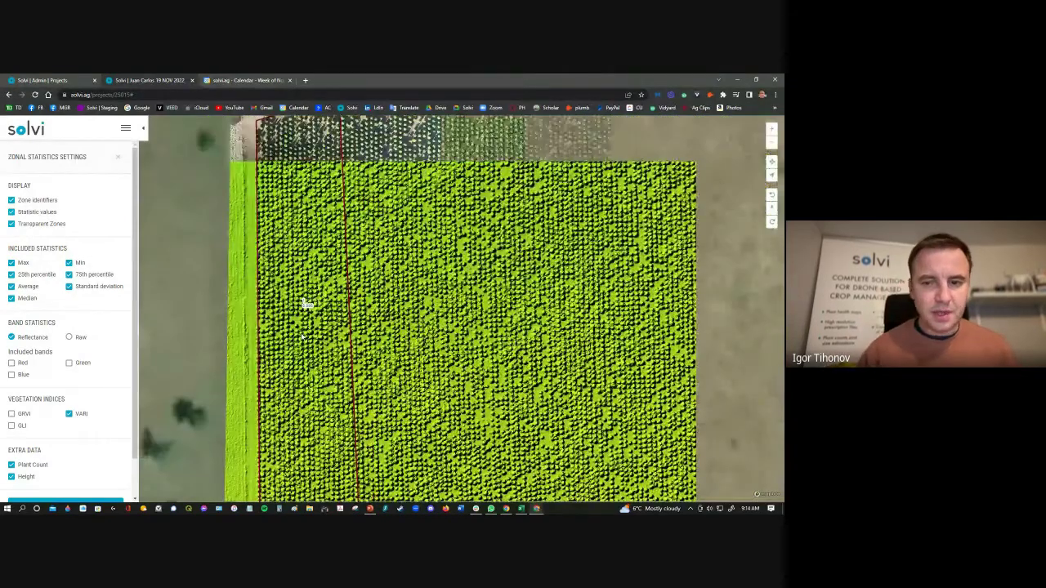
{"action": "scroll", "coordinate": [301, 337], "scroll_direction": "down", "scroll_amount": 1}
{"action": "left_click_drag", "start_coordinate": [347, 349], "coordinate": [280, 341]}
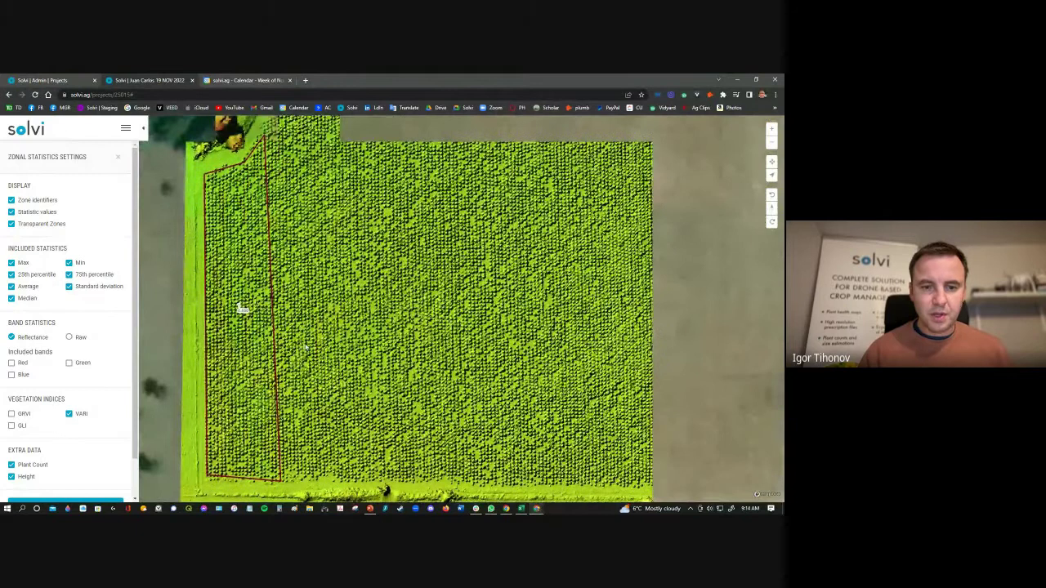
Compare Zone 1's inside and outside height statistics, focusing on the outside max and outside mean
{"action": "left_click", "coordinate": [117, 159]}
{"action": "left_click", "coordinate": [109, 347]}
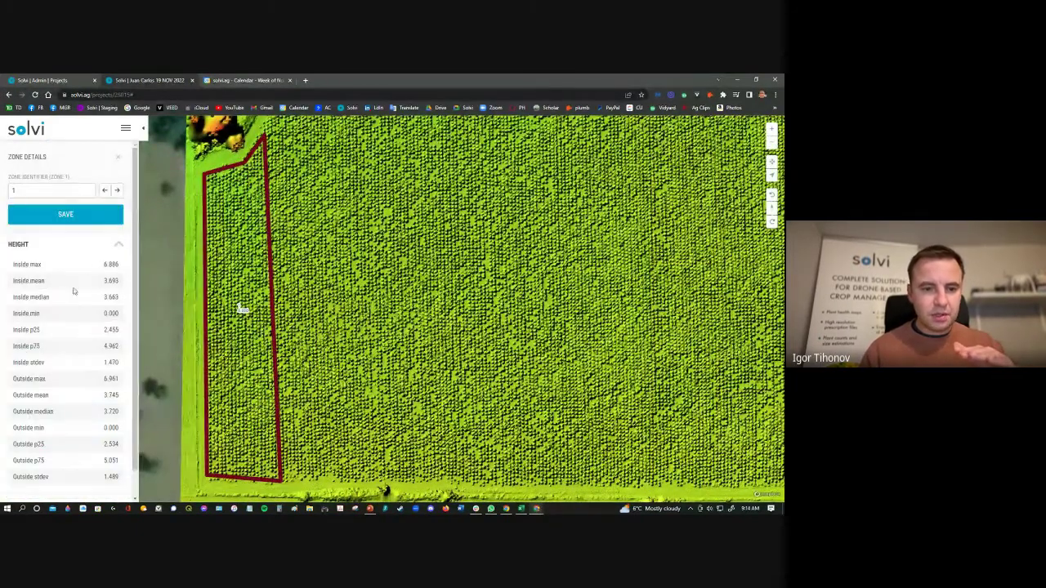
{"action": "double_click", "coordinate": [110, 379]}
{"action": "double_click", "coordinate": [108, 395]}
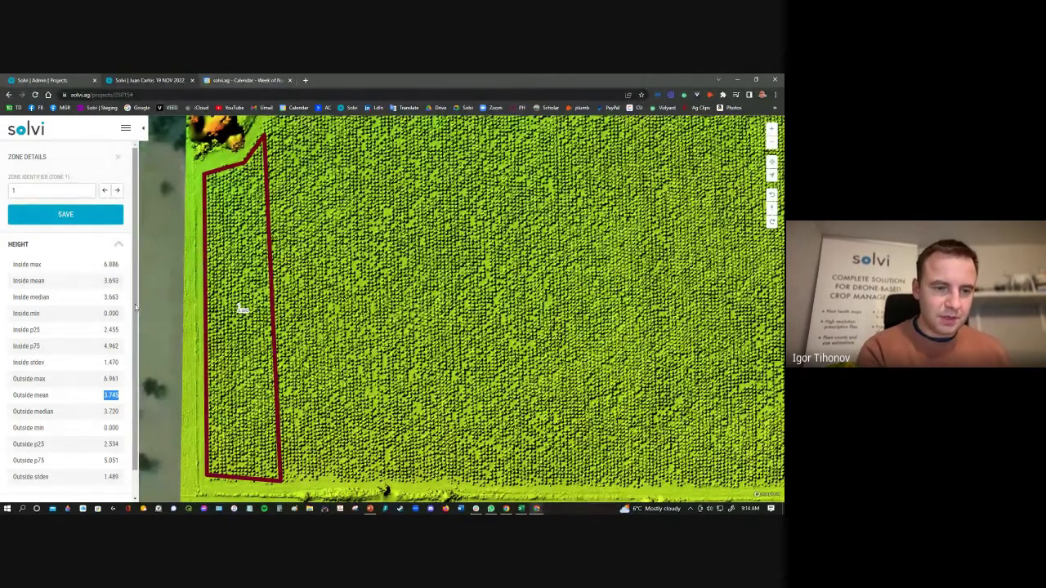
{"action": "left_click", "coordinate": [93, 402]}
{"action": "left_click_drag", "start_coordinate": [13, 382], "coordinate": [119, 399]}
{"action": "left_click", "coordinate": [78, 396]}
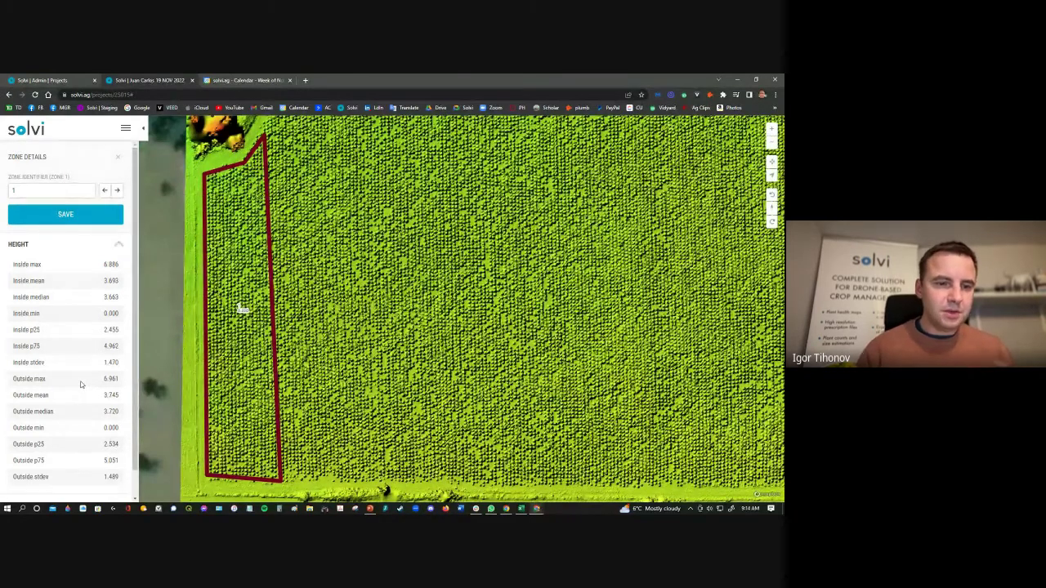
{"action": "left_click", "coordinate": [118, 160]}
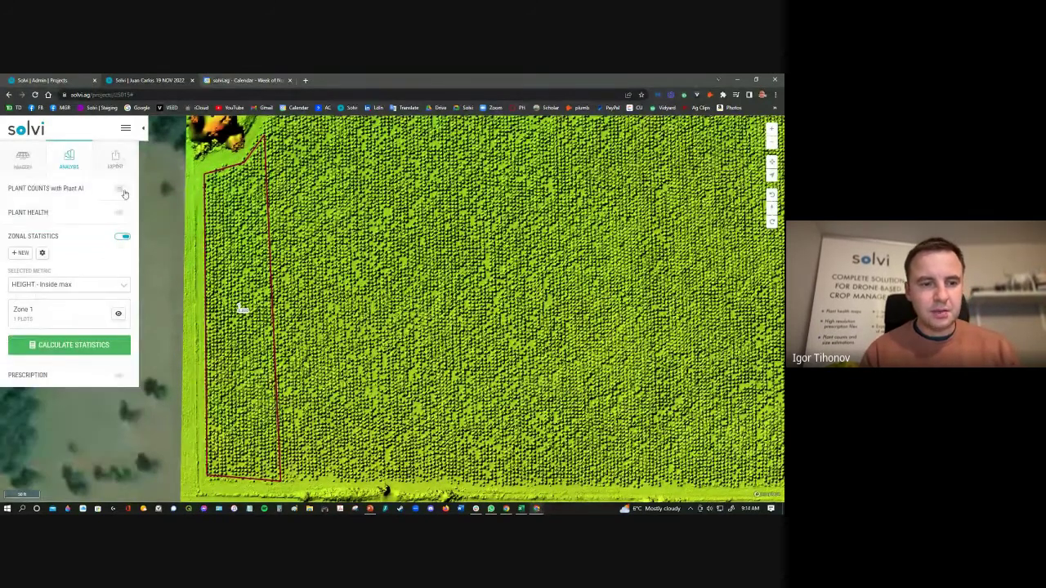
Hide the elevation layer and turn off the transparent display of the zonal statistics zones
{"action": "left_click", "coordinate": [33, 161]}
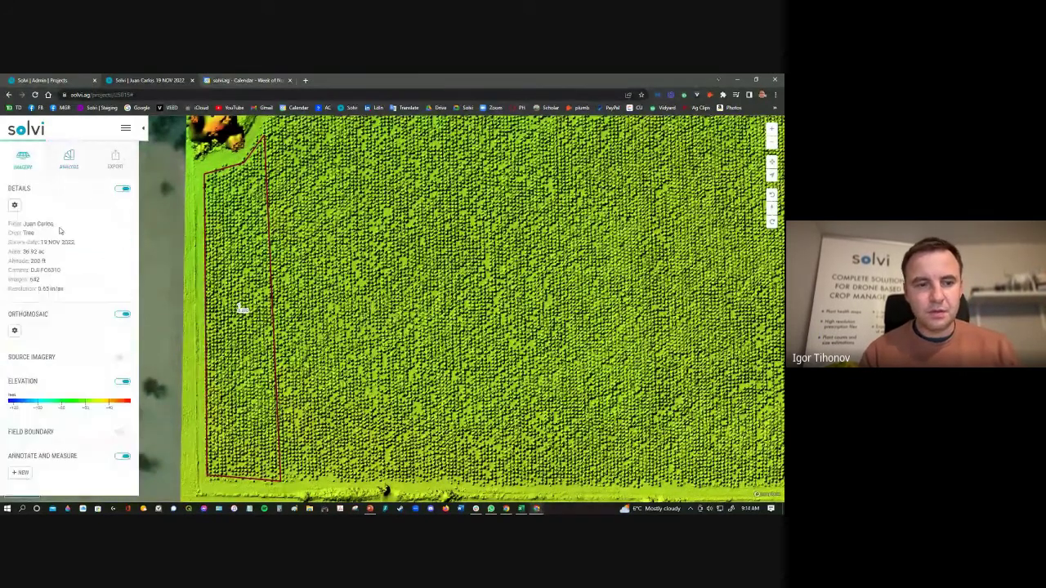
{"action": "left_click", "coordinate": [121, 381]}
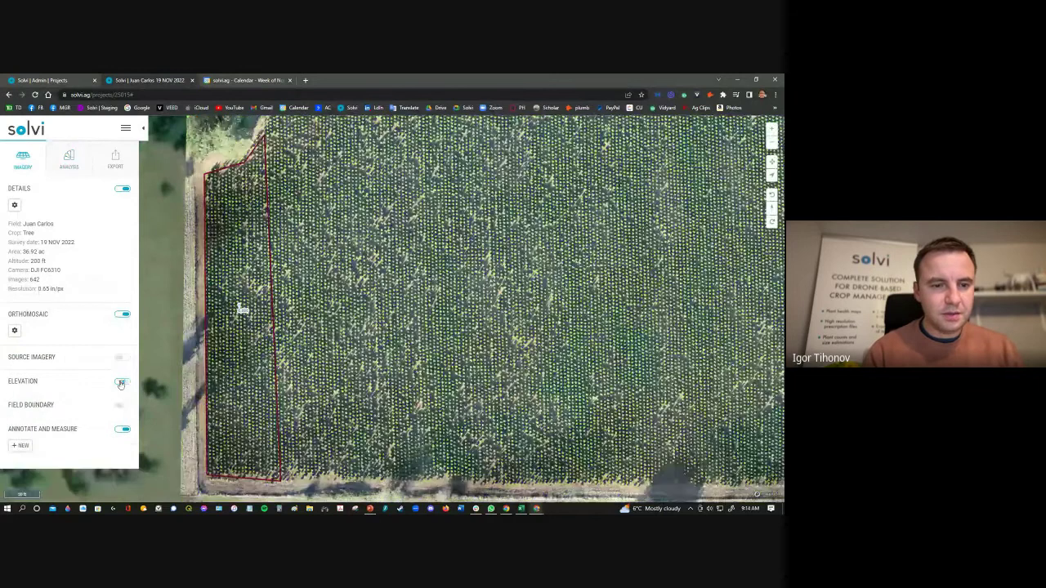
{"action": "left_click", "coordinate": [70, 161]}
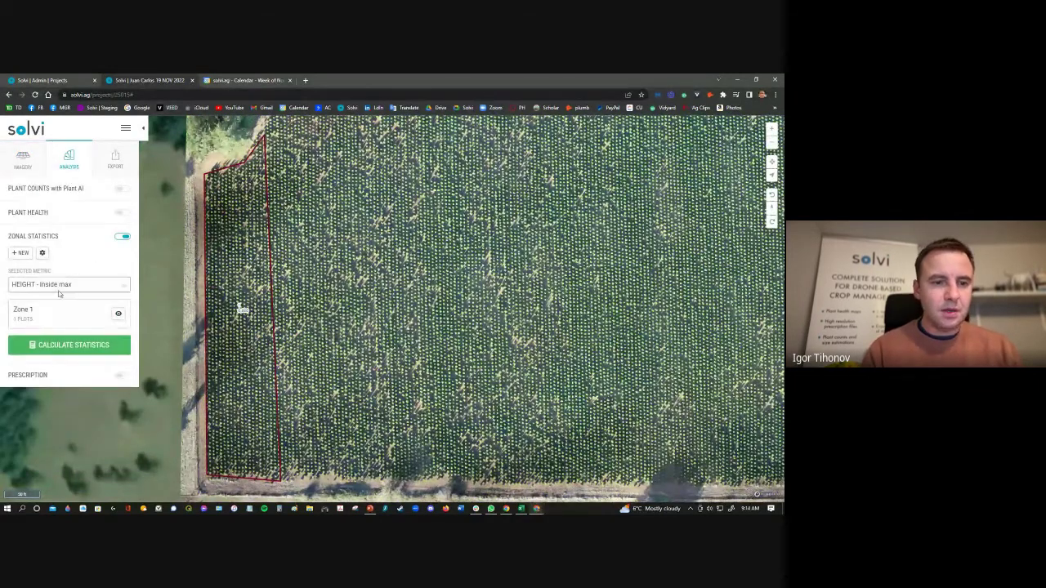
{"action": "left_click", "coordinate": [42, 252]}
{"action": "left_click", "coordinate": [13, 225]}
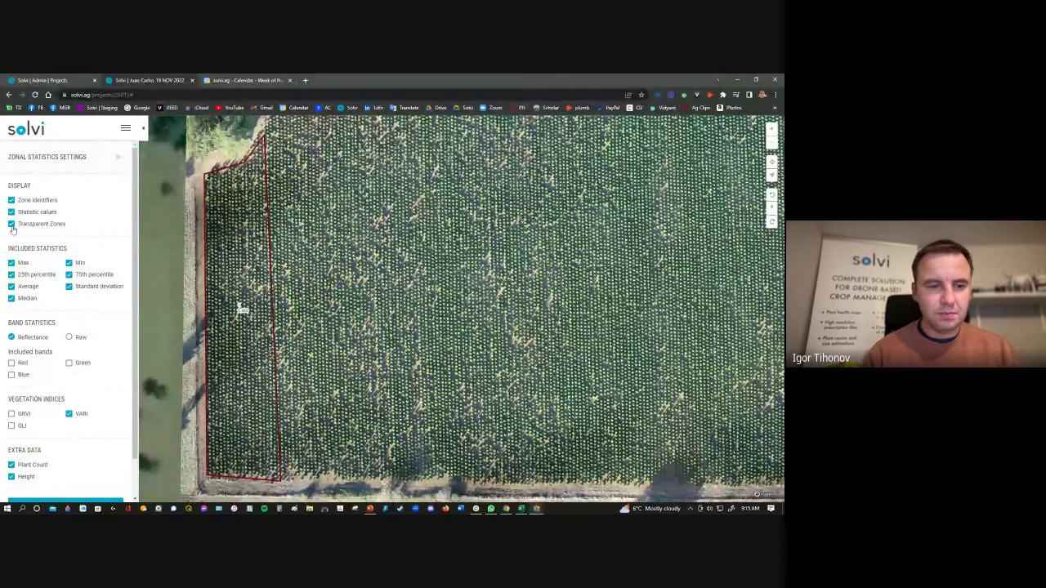
{"action": "scroll", "coordinate": [65, 487], "scroll_direction": "down", "scroll_amount": 1}
{"action": "left_click", "coordinate": [73, 467]}
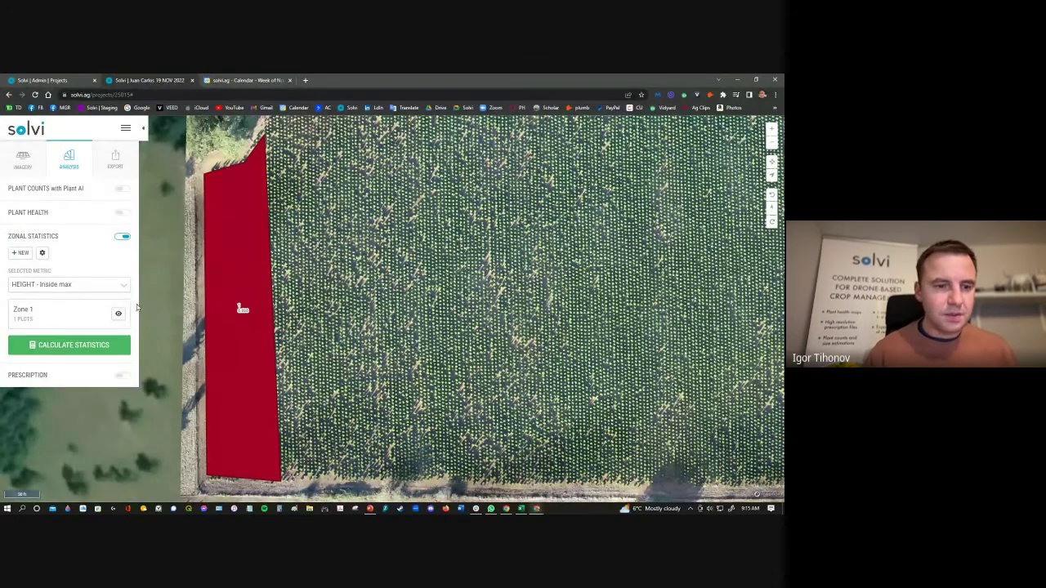
Hide the zonal statistics and display the plant counts classified by plant health (VARI) across the whole field
{"action": "left_click", "coordinate": [122, 238]}
{"action": "left_click", "coordinate": [122, 189]}
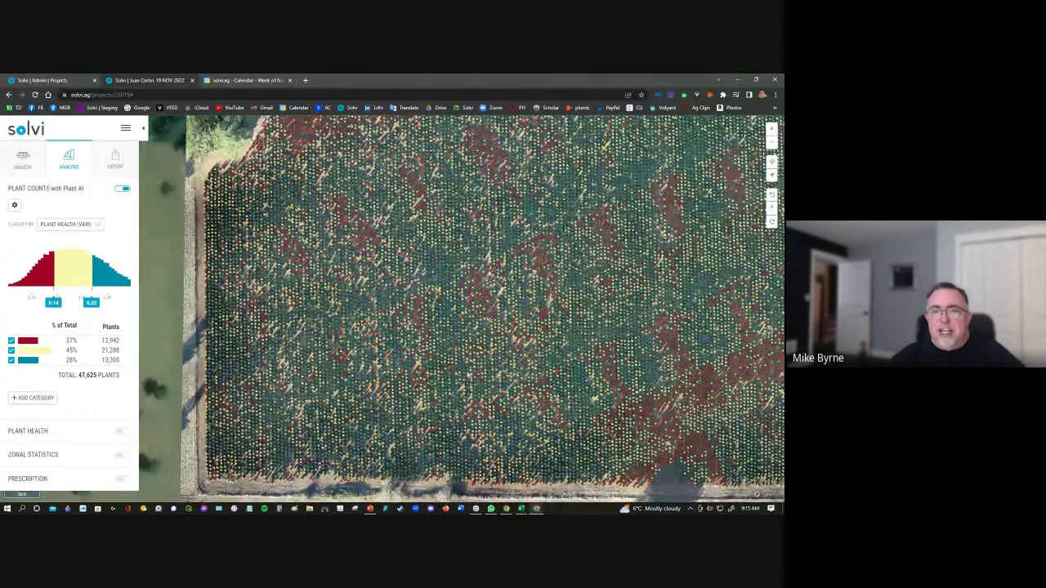
{"action": "scroll", "coordinate": [468, 375], "scroll_direction": "down", "scroll_amount": 2}
{"action": "scroll", "coordinate": [211, 391], "scroll_direction": "up", "scroll_amount": 3}
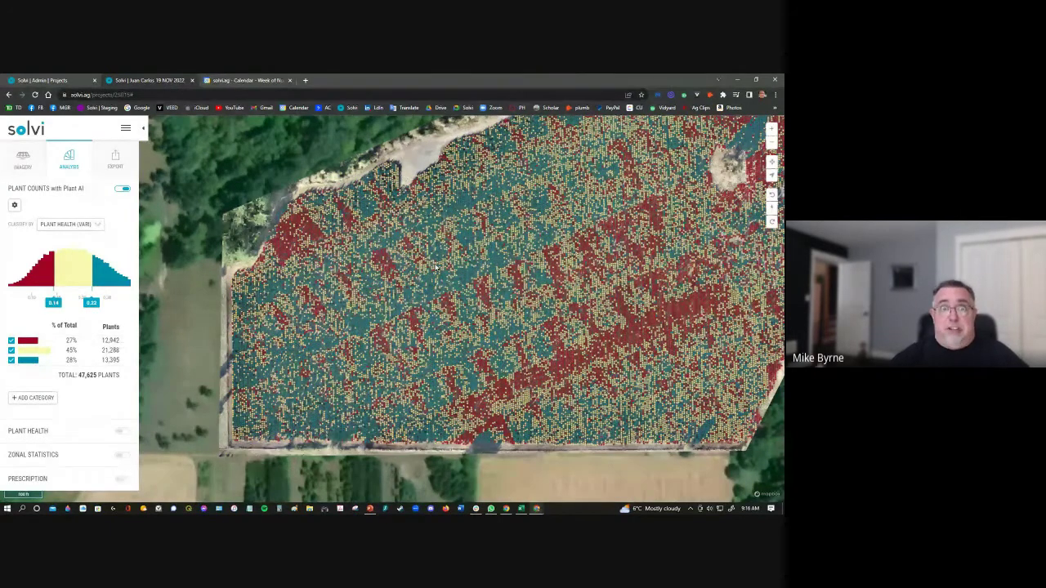
{"action": "left_click_drag", "start_coordinate": [513, 247], "coordinate": [443, 283]}
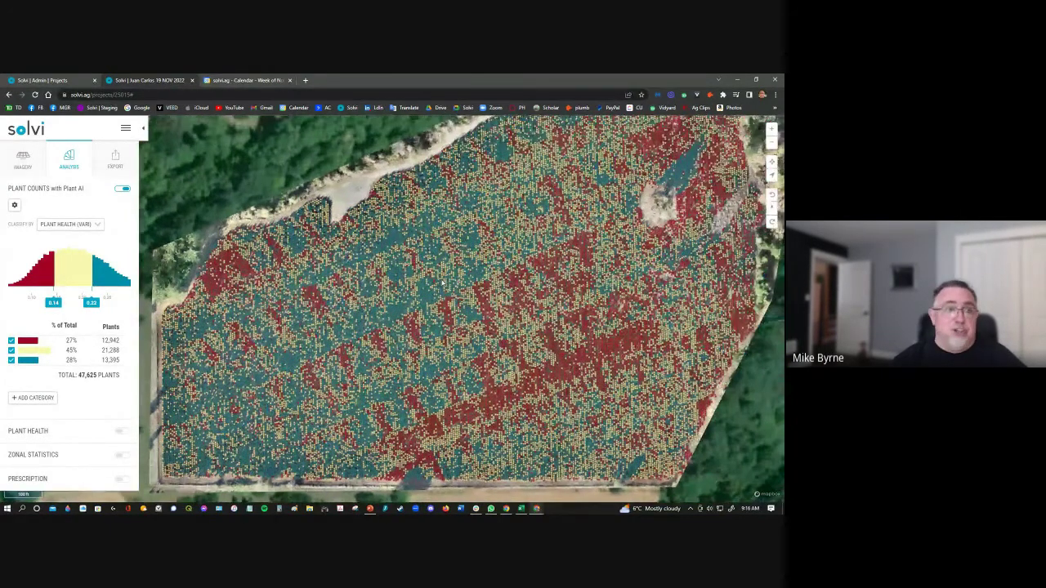
{"action": "scroll", "coordinate": [447, 299], "scroll_direction": "down", "scroll_amount": 2}
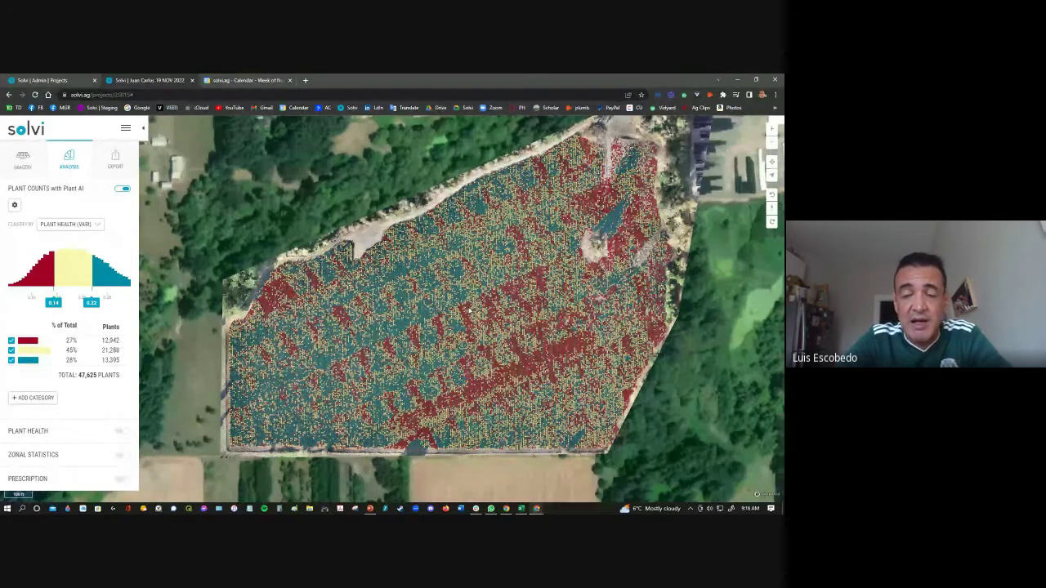
{"action": "left_click_drag", "start_coordinate": [470, 309], "coordinate": [437, 314]}
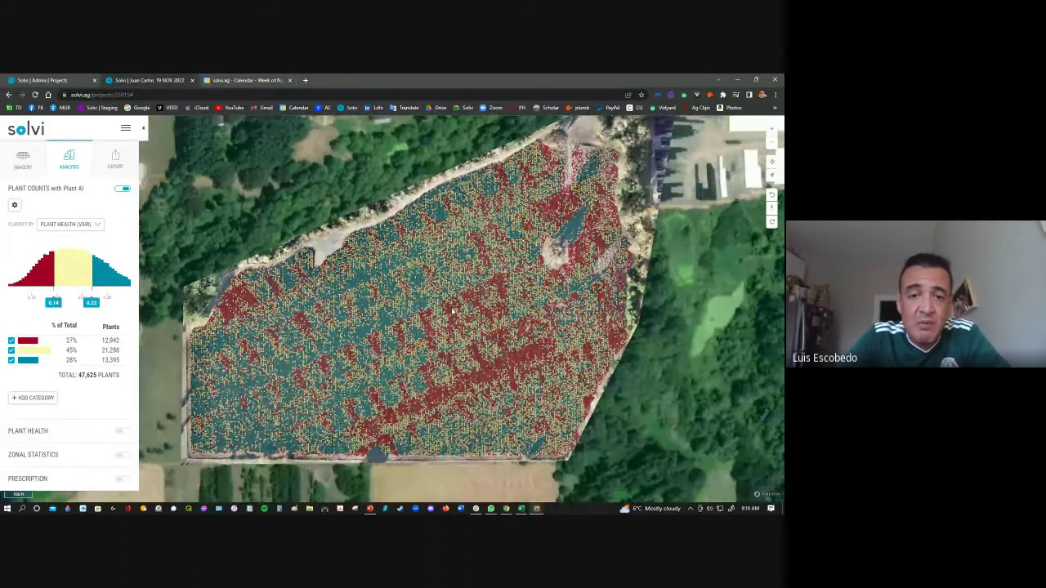
Examine how the plant health classes are distributed over the field, from closer in and at full extent
{"action": "scroll", "coordinate": [453, 311], "scroll_direction": "up", "scroll_amount": 1}
{"action": "scroll", "coordinate": [488, 329], "scroll_direction": "up", "scroll_amount": 1}
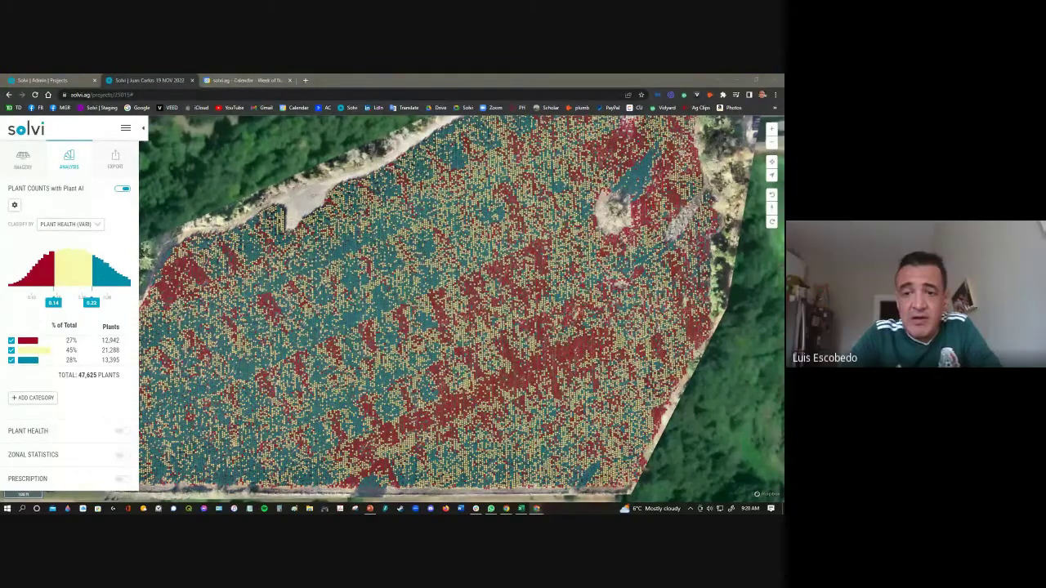
{"action": "scroll", "coordinate": [637, 334], "scroll_direction": "down", "scroll_amount": 3}
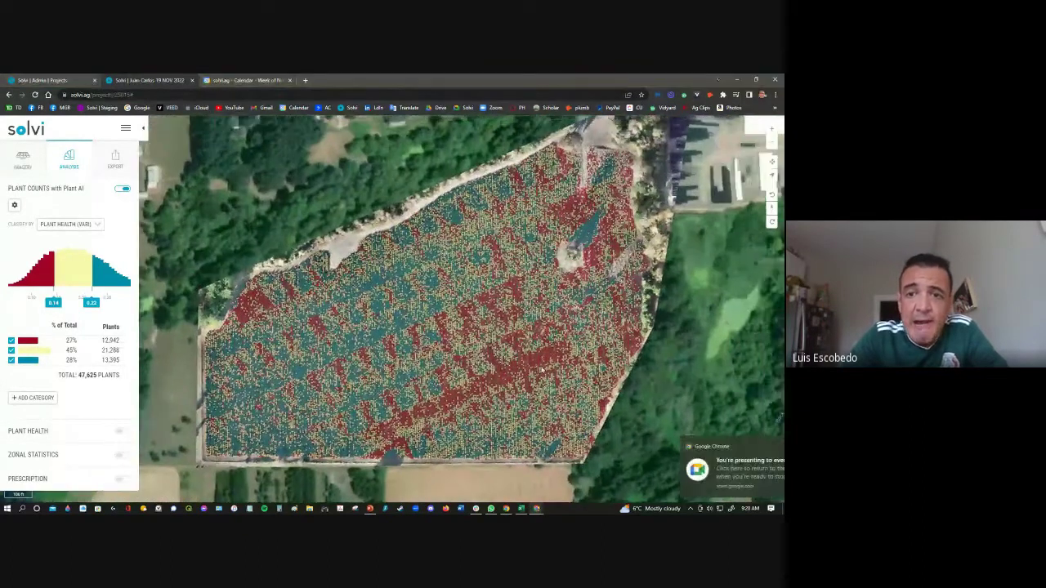
{"action": "left_click", "coordinate": [766, 446]}
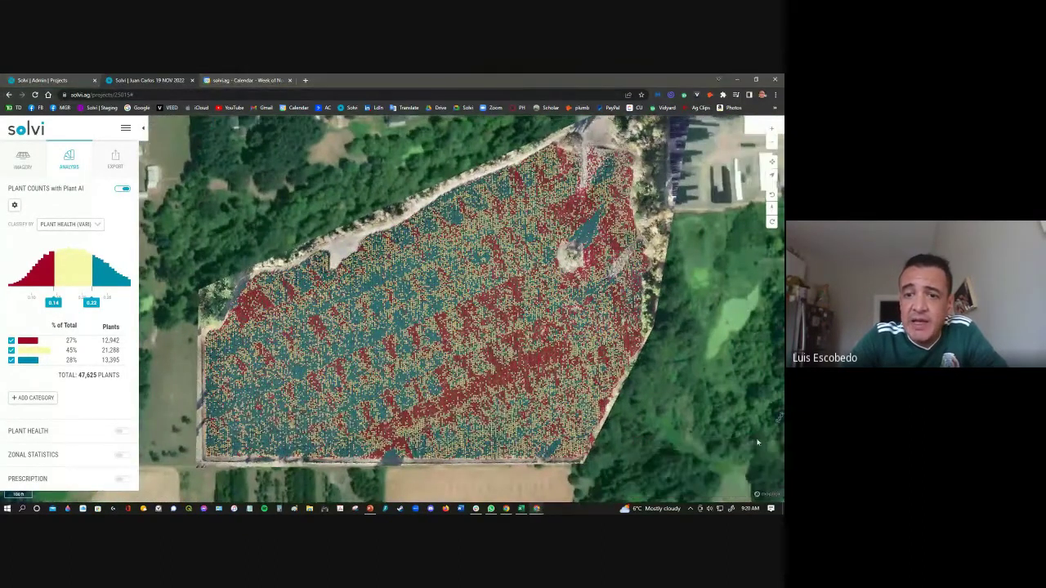
{"action": "left_click_drag", "start_coordinate": [649, 403], "coordinate": [597, 400]}
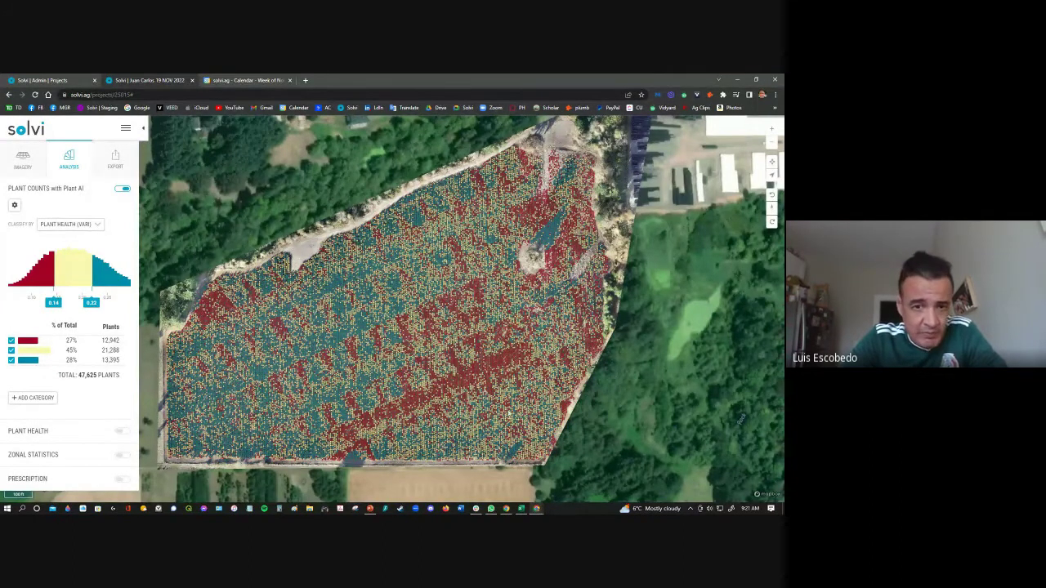
{"action": "scroll", "coordinate": [542, 409], "scroll_direction": "up", "scroll_amount": 2}
{"action": "scroll", "coordinate": [541, 419], "scroll_direction": "up", "scroll_amount": 2}
{"action": "scroll", "coordinate": [540, 423], "scroll_direction": "up", "scroll_amount": 1}
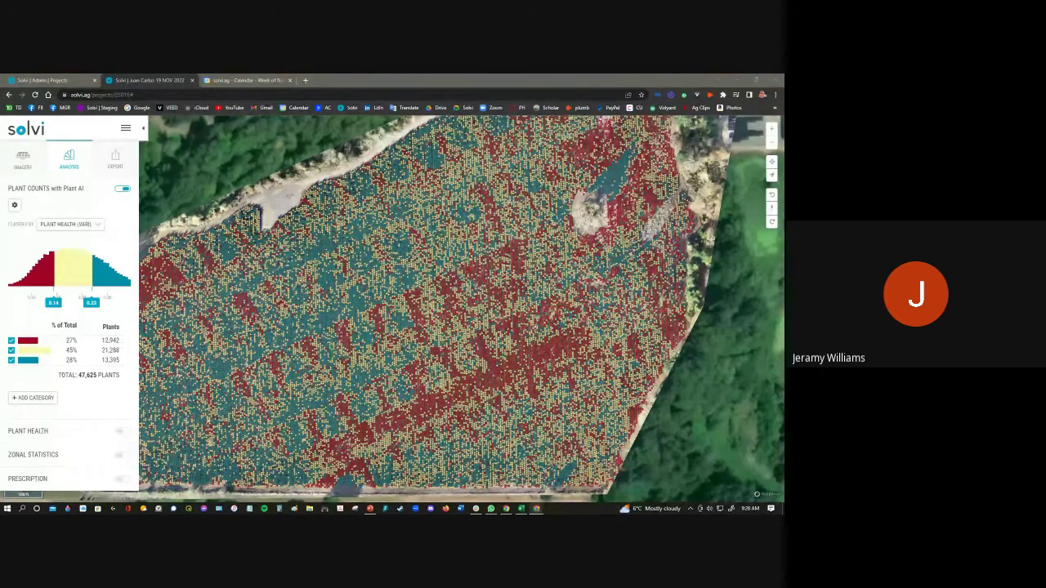
Add two more categories to the plant counts' VARI health classification, making five in total
{"action": "left_click", "coordinate": [52, 399]}
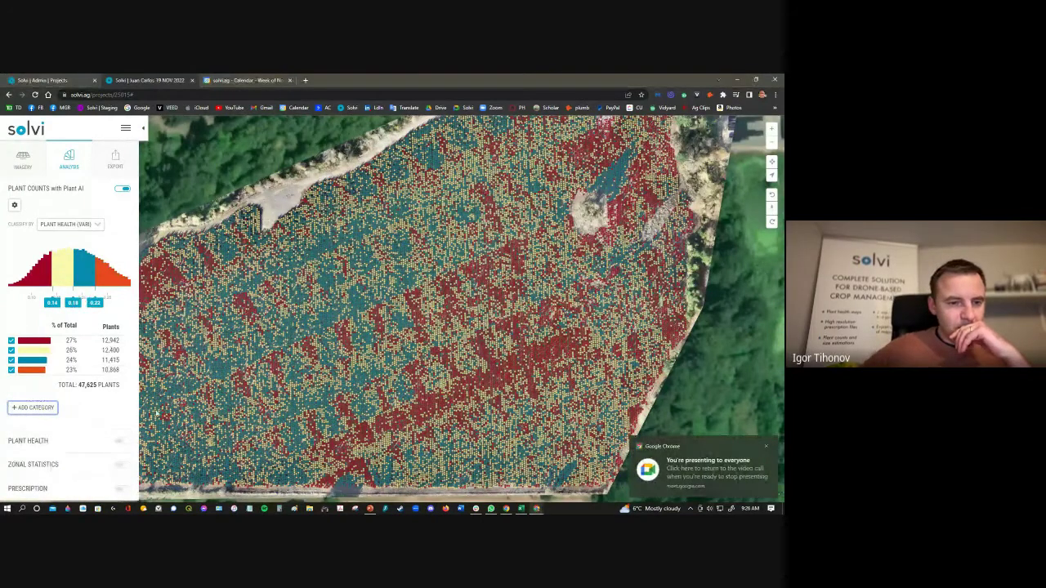
{"action": "left_click", "coordinate": [767, 447]}
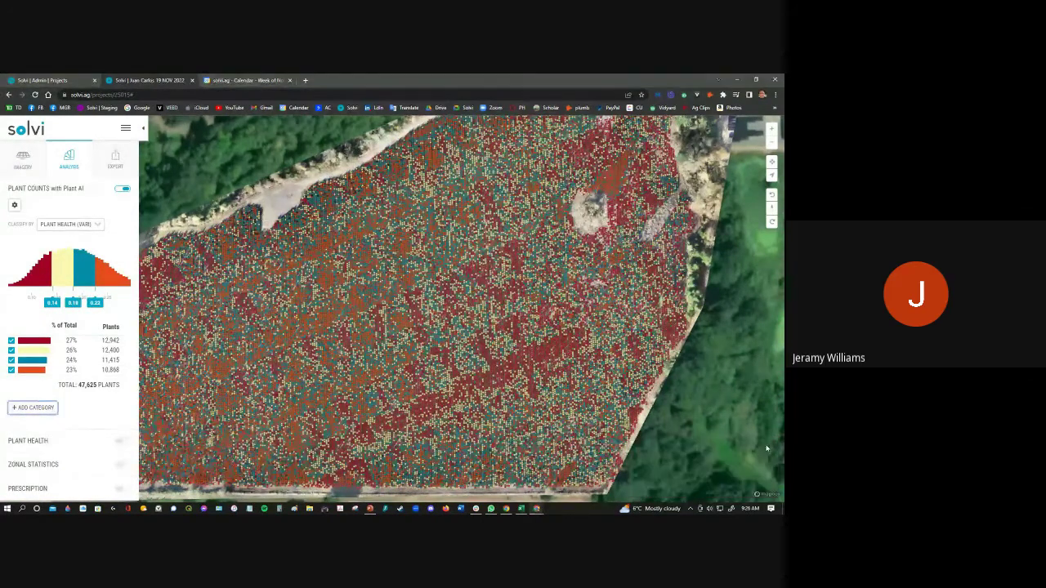
{"action": "left_click", "coordinate": [33, 407]}
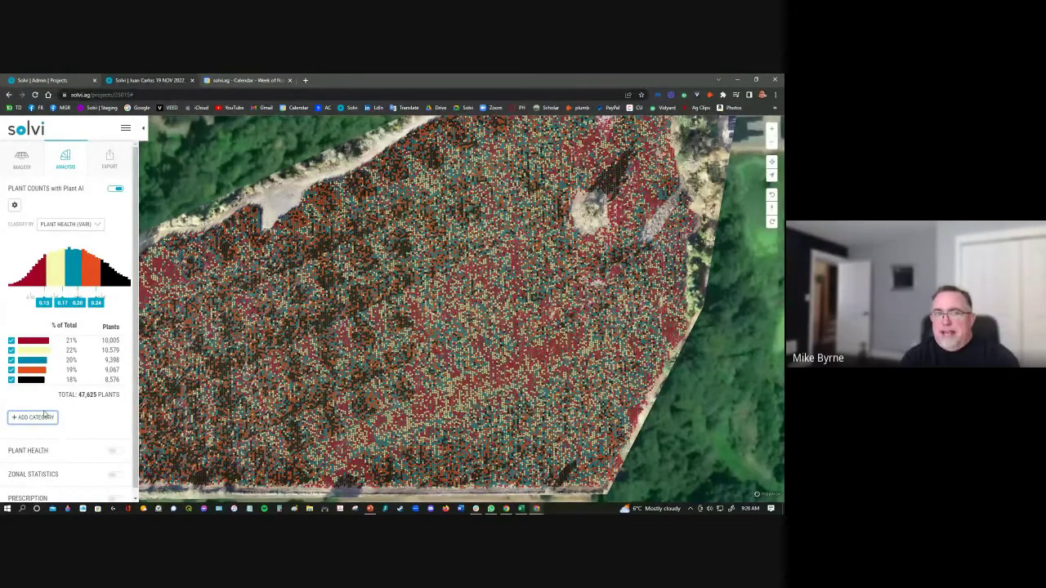
Replace the plant counts with the elevation layer and examine the trees from close-up out to the whole field
{"action": "left_click", "coordinate": [117, 187]}
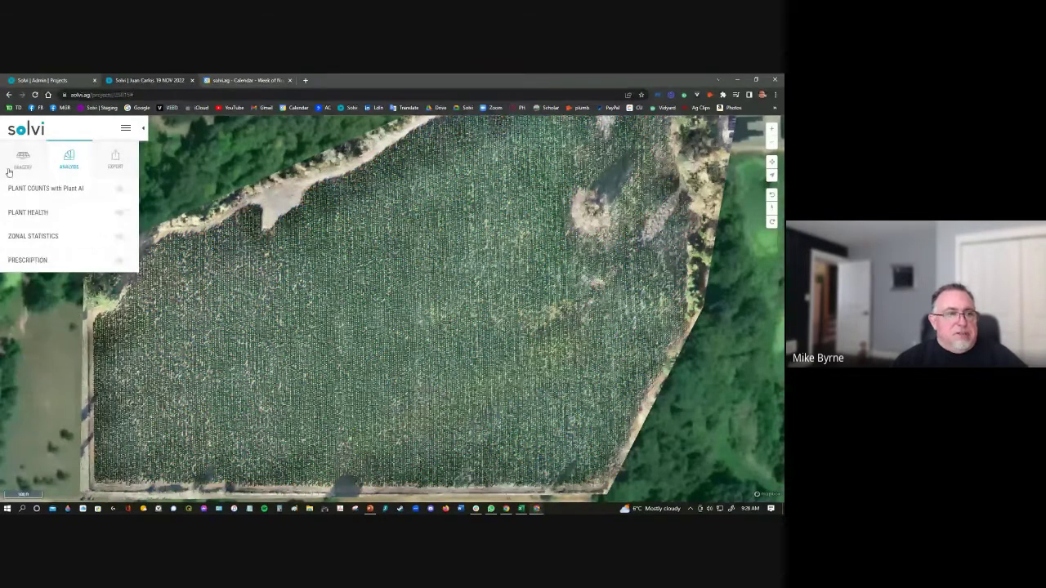
{"action": "left_click", "coordinate": [9, 168]}
{"action": "left_click", "coordinate": [122, 383]}
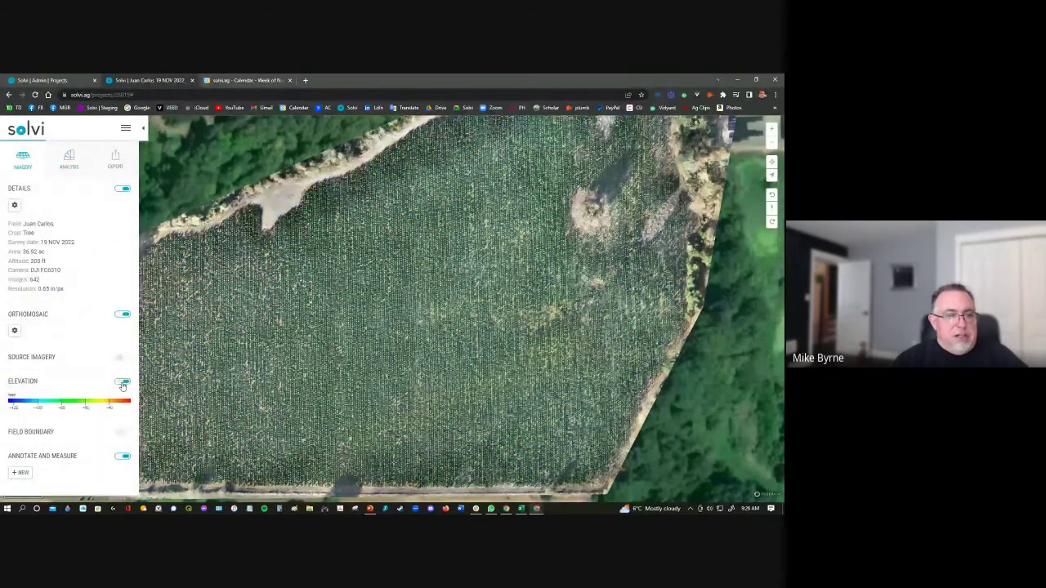
{"action": "scroll", "coordinate": [269, 397], "scroll_direction": "up", "scroll_amount": 2}
{"action": "scroll", "coordinate": [269, 396], "scroll_direction": "up", "scroll_amount": 3}
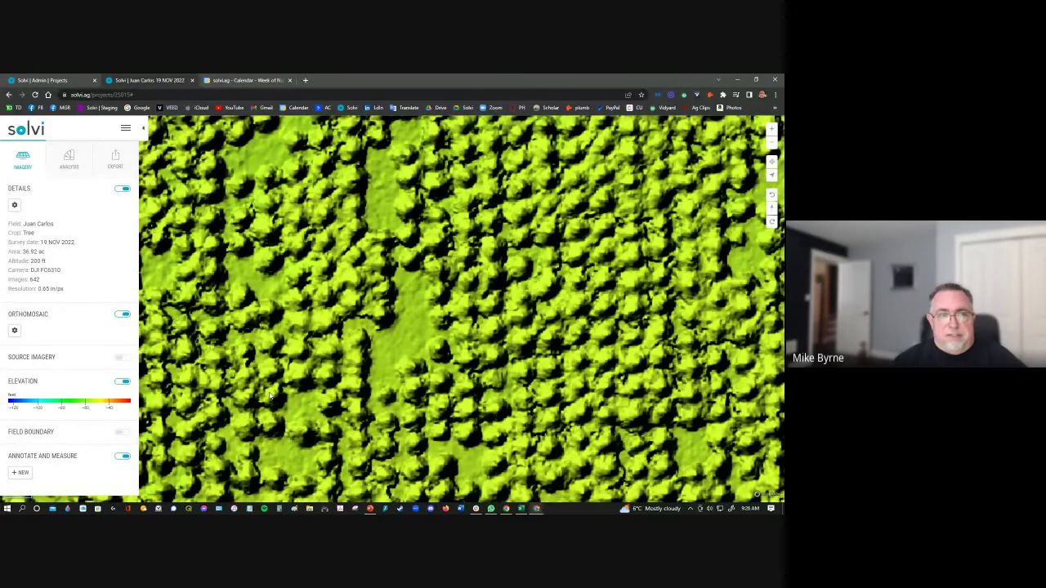
{"action": "scroll", "coordinate": [270, 396], "scroll_direction": "down", "scroll_amount": 4}
{"action": "scroll", "coordinate": [288, 426], "scroll_direction": "down", "scroll_amount": 5}
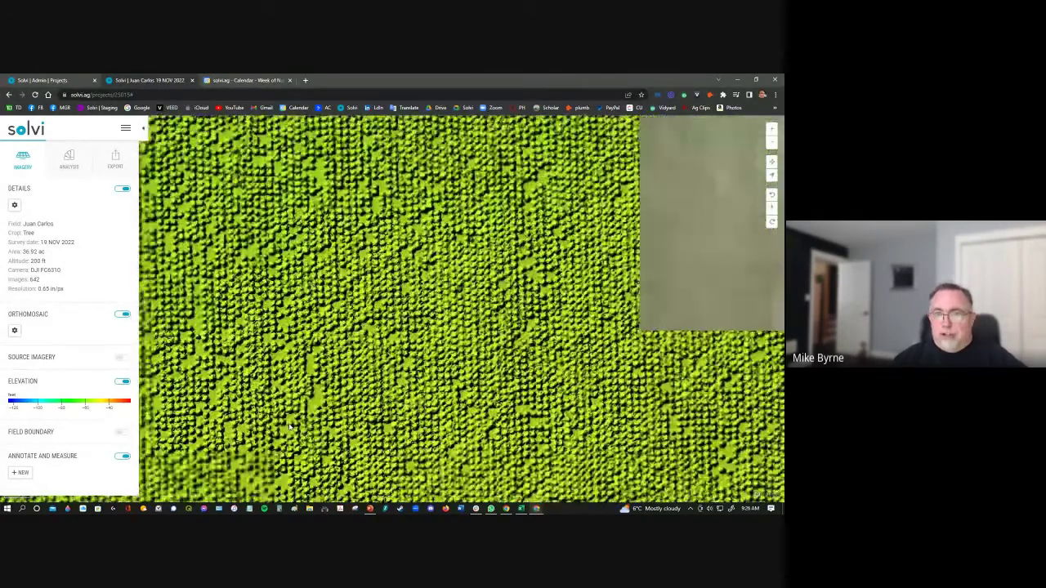
{"action": "scroll", "coordinate": [290, 427], "scroll_direction": "down", "scroll_amount": 4}
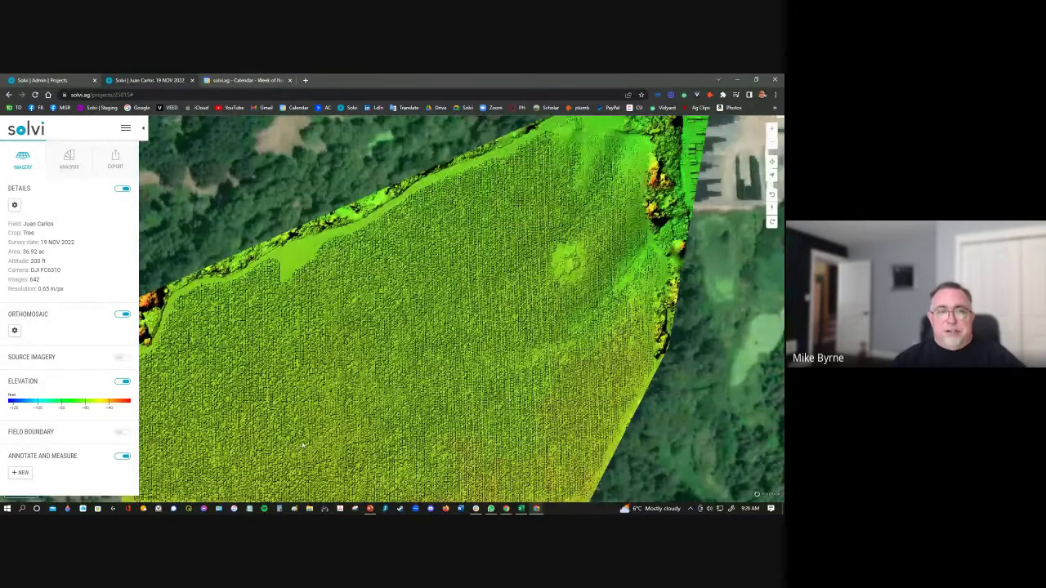
{"action": "scroll", "coordinate": [302, 445], "scroll_direction": "down", "scroll_amount": 3}
{"action": "left_click_drag", "start_coordinate": [338, 426], "coordinate": [316, 421]}
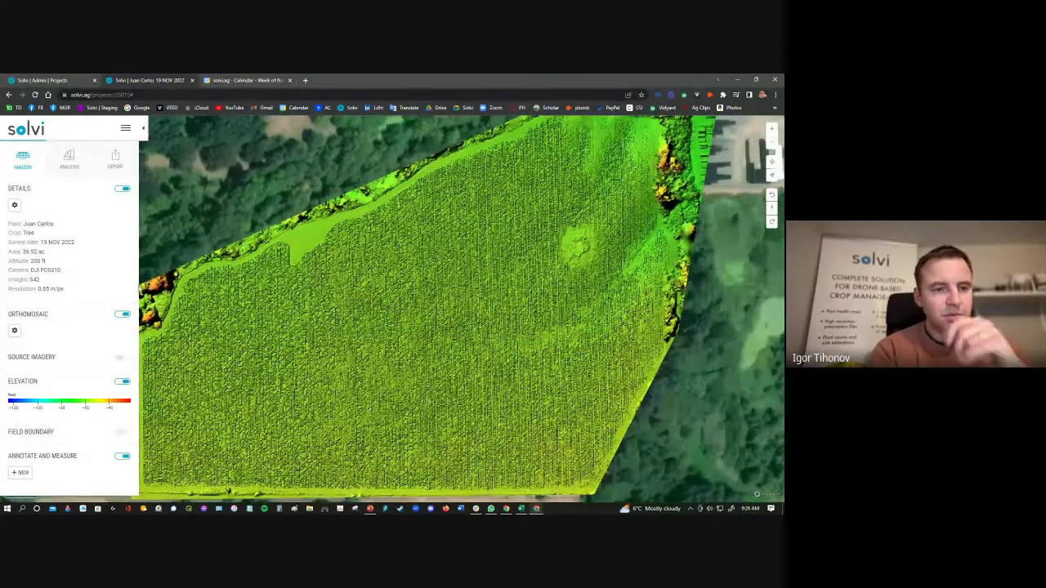
Replace the elevation layer with the plant counts and fine-tune the thresholds between the five plant health classes
{"action": "left_click", "coordinate": [123, 382]}
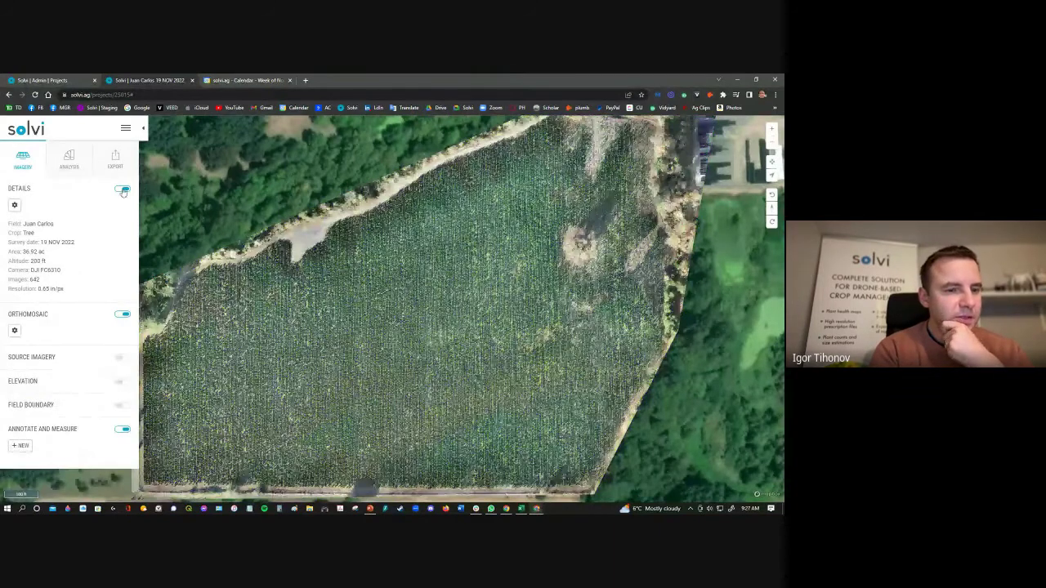
{"action": "left_click", "coordinate": [73, 162]}
{"action": "left_click", "coordinate": [119, 189]}
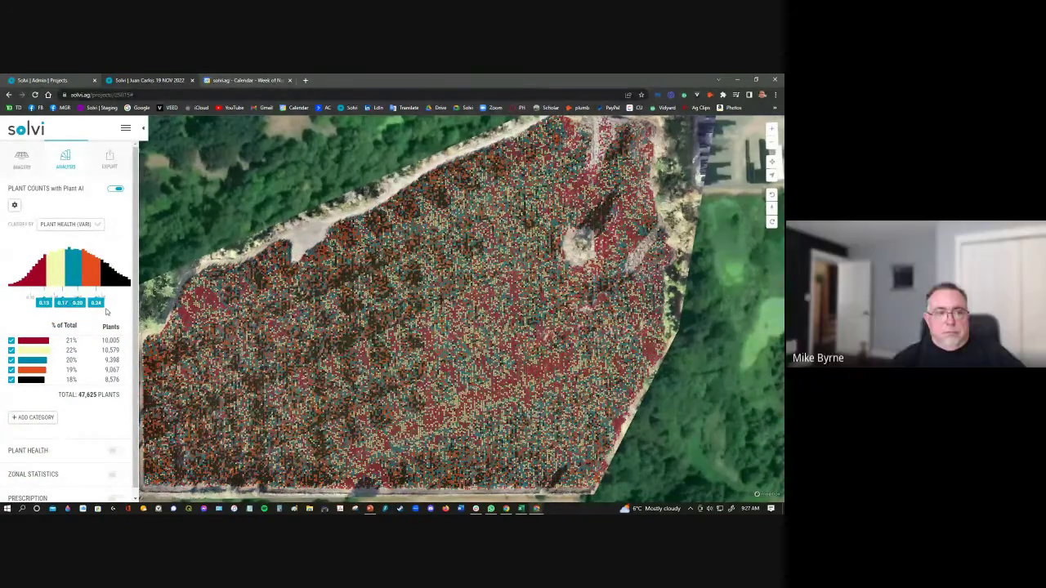
{"action": "left_click_drag", "start_coordinate": [78, 303], "coordinate": [80, 304]}
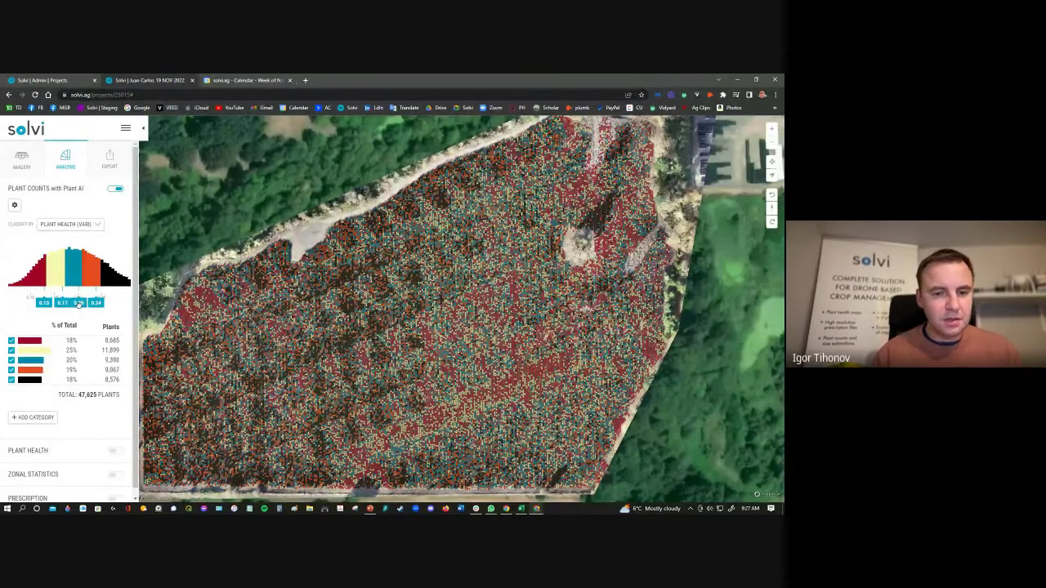
{"action": "left_click_drag", "start_coordinate": [97, 304], "coordinate": [96, 304]}
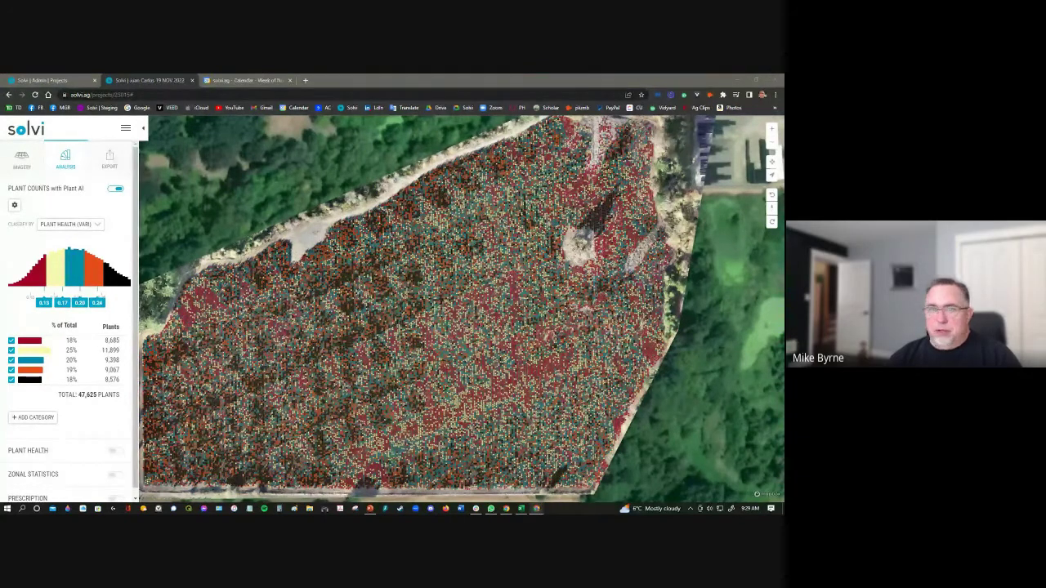
Open the xmas trees project of 21 APR 2022 and show its plant counts classified by plant health (NDVI)
{"action": "left_click", "coordinate": [26, 130]}
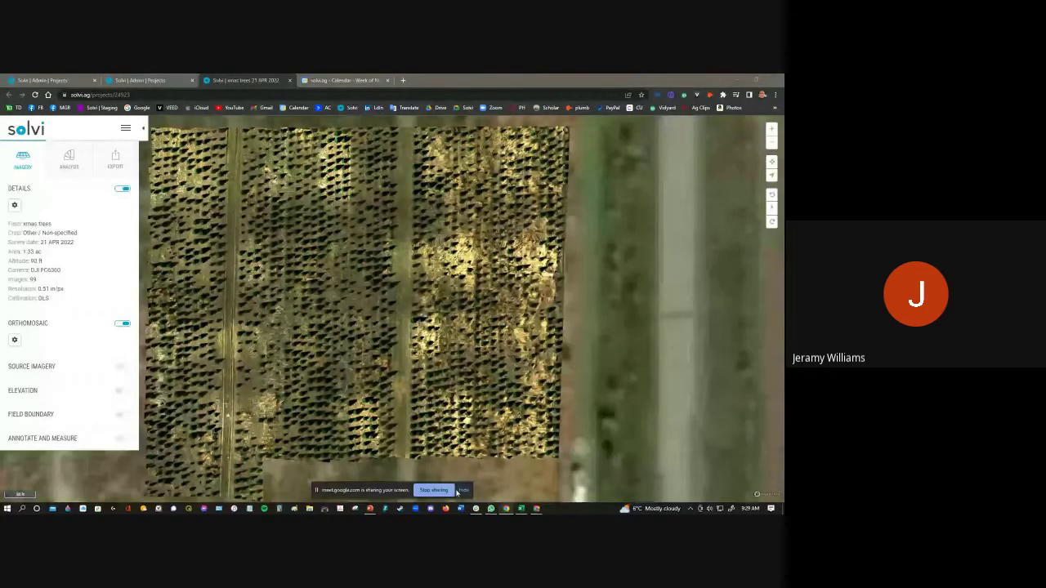
{"action": "left_click", "coordinate": [464, 491]}
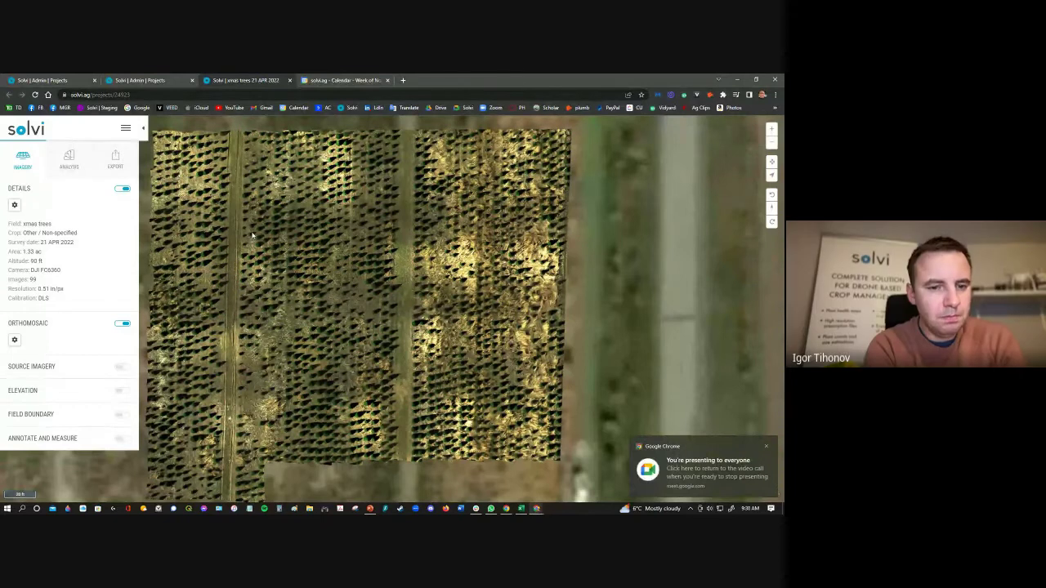
{"action": "left_click", "coordinate": [69, 160]}
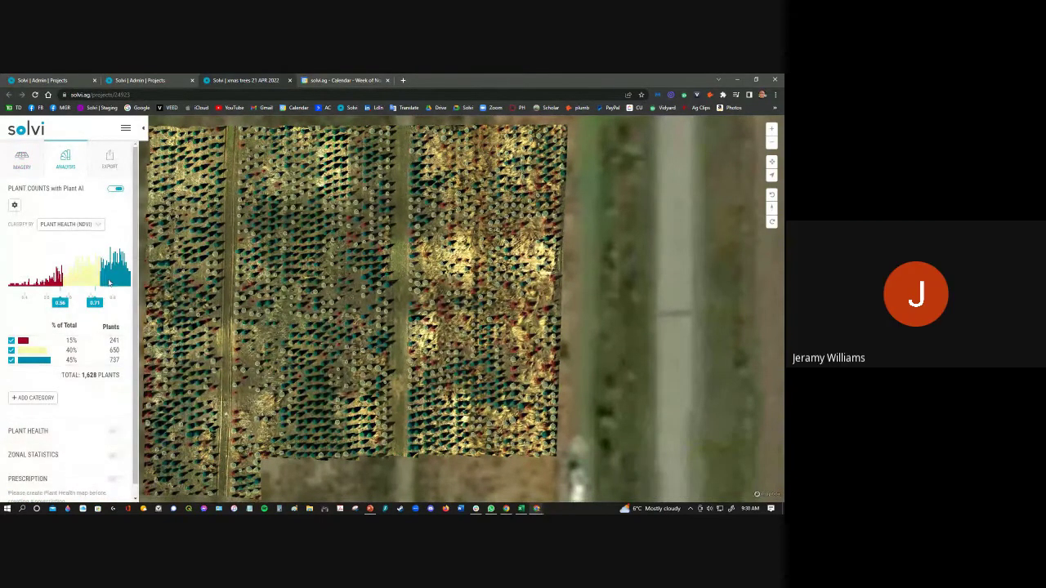
Examine the NDVI-classified Christmas trees from close-up out to the whole field
{"action": "left_click_drag", "start_coordinate": [233, 299], "coordinate": [257, 301]}
{"action": "scroll", "coordinate": [338, 313], "scroll_direction": "up", "scroll_amount": 5}
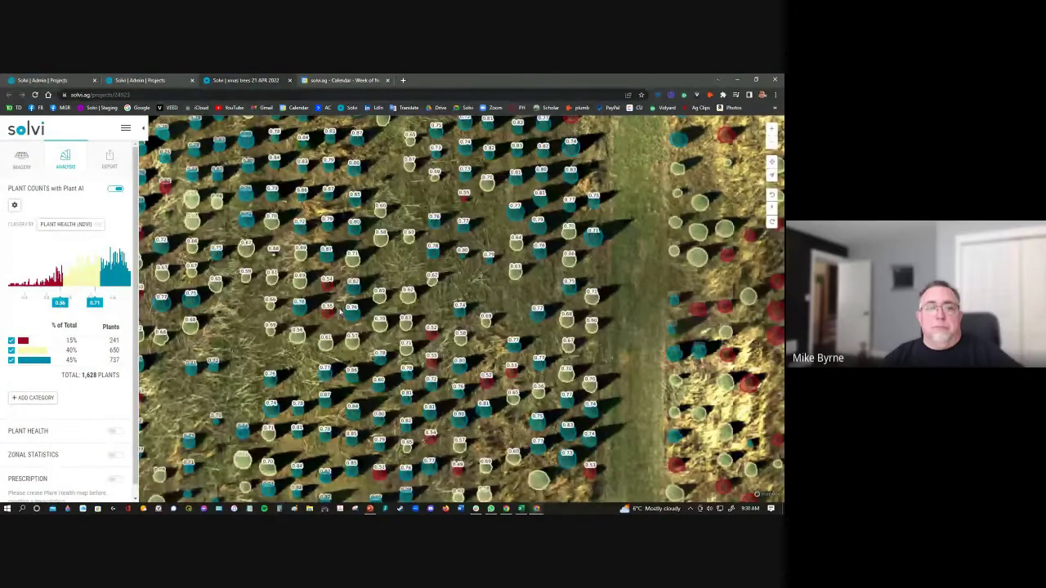
{"action": "scroll", "coordinate": [340, 311], "scroll_direction": "down", "scroll_amount": 4}
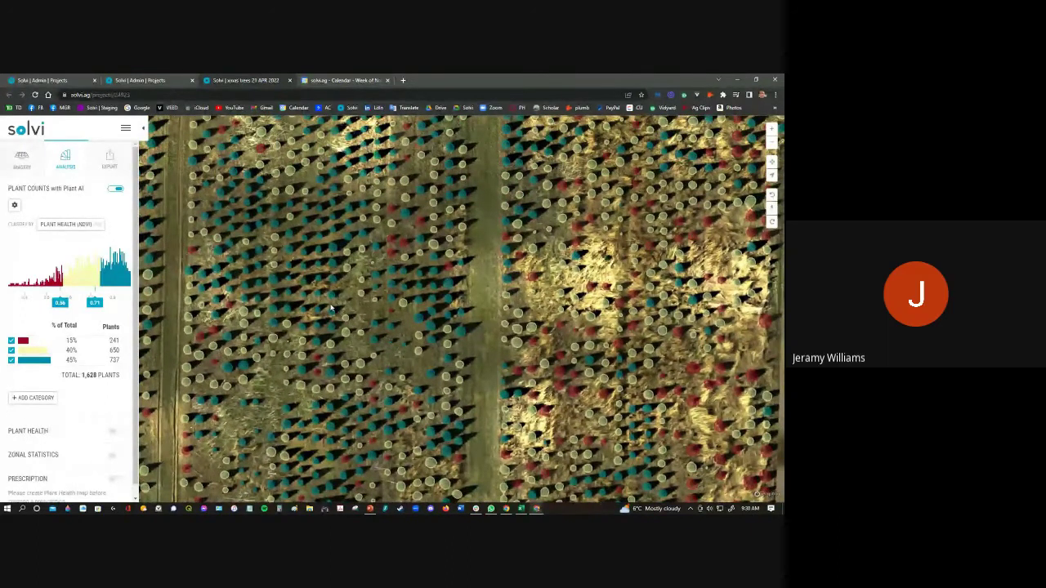
{"action": "scroll", "coordinate": [331, 308], "scroll_direction": "down", "scroll_amount": 2}
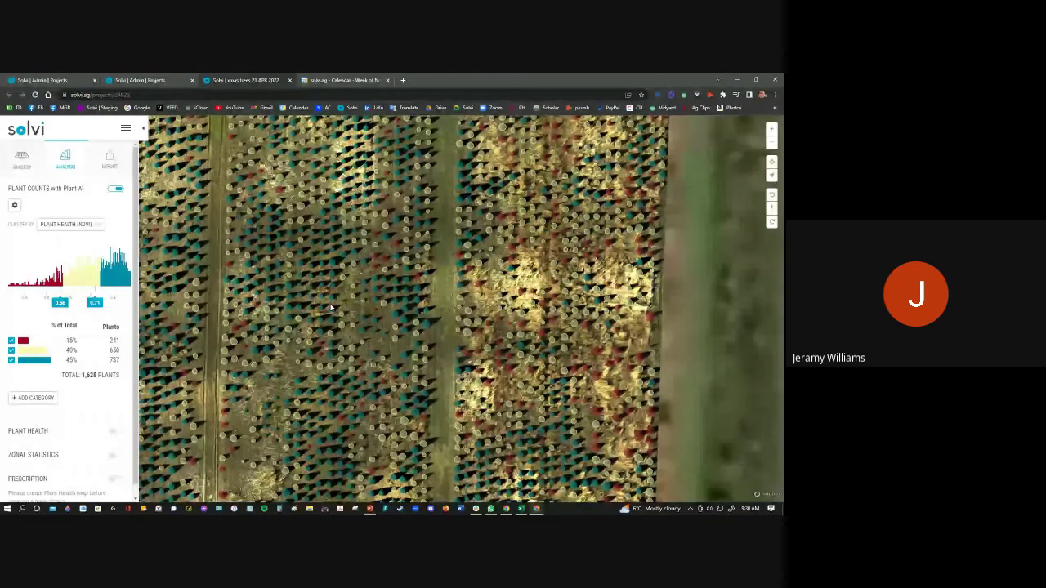
{"action": "scroll", "coordinate": [331, 308], "scroll_direction": "down", "scroll_amount": 1}
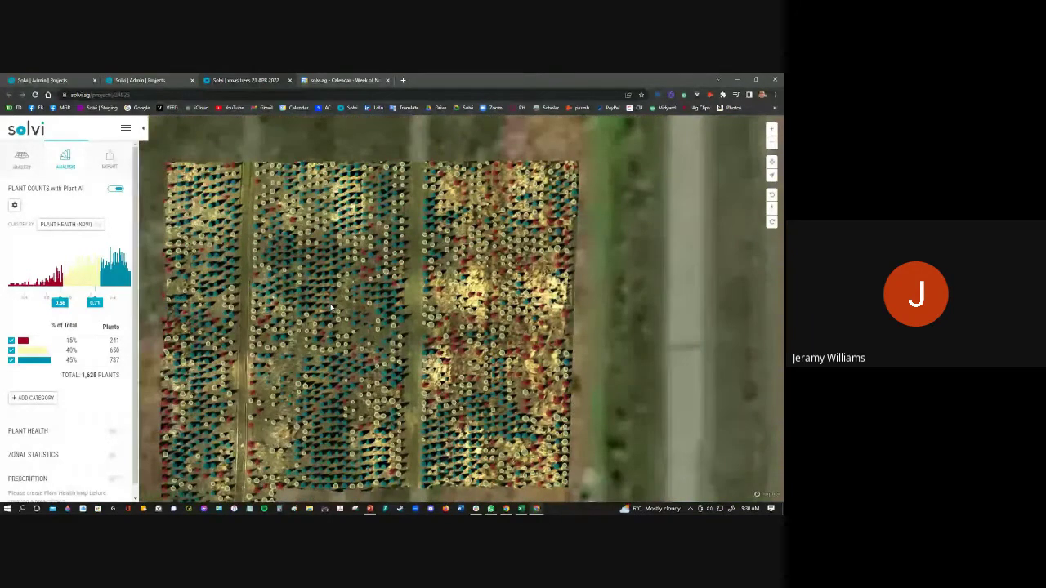
{"action": "scroll", "coordinate": [331, 308], "scroll_direction": "down", "scroll_amount": 1}
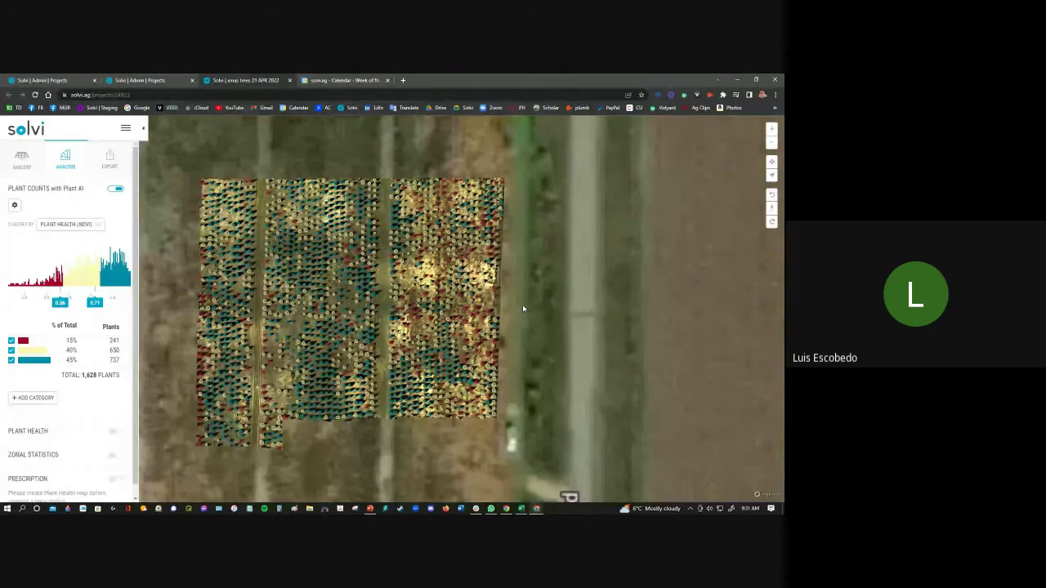
Set the computer's speaker volume to 64 and bring the NDVI-classified trees into closer view
{"action": "left_click", "coordinate": [709, 509]}
{"action": "left_click_drag", "start_coordinate": [716, 491], "coordinate": [722, 492]}
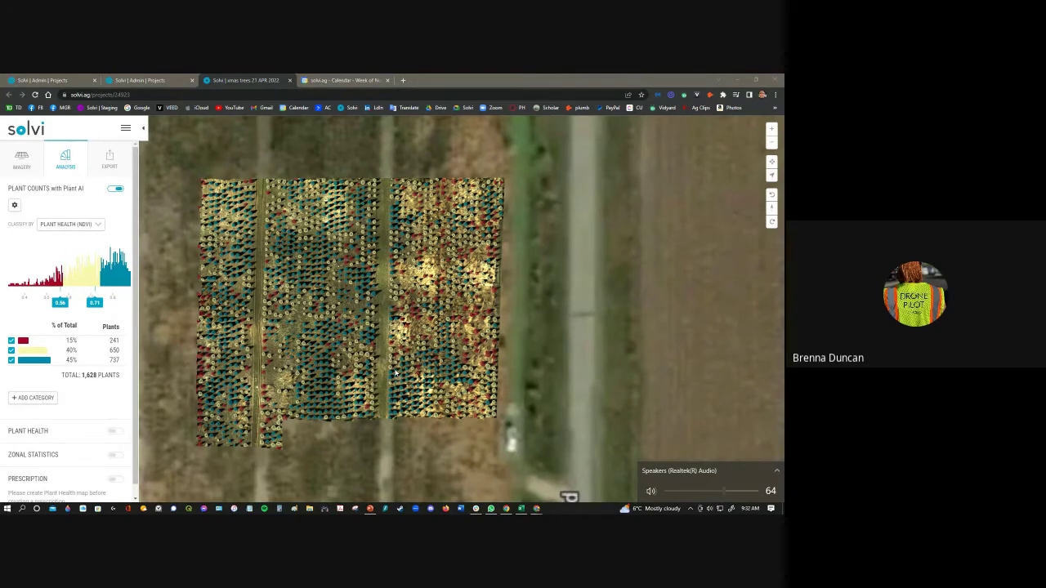
{"action": "scroll", "coordinate": [417, 363], "scroll_direction": "up", "scroll_amount": 2}
{"action": "left_click_drag", "start_coordinate": [417, 363], "coordinate": [538, 404]}
{"action": "scroll", "coordinate": [454, 372], "scroll_direction": "up", "scroll_amount": 2}
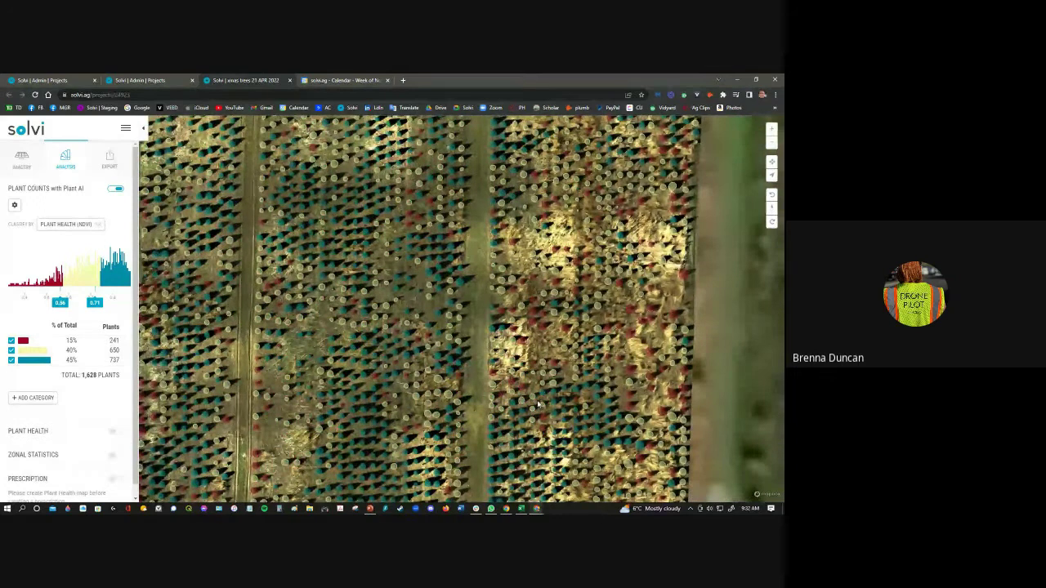
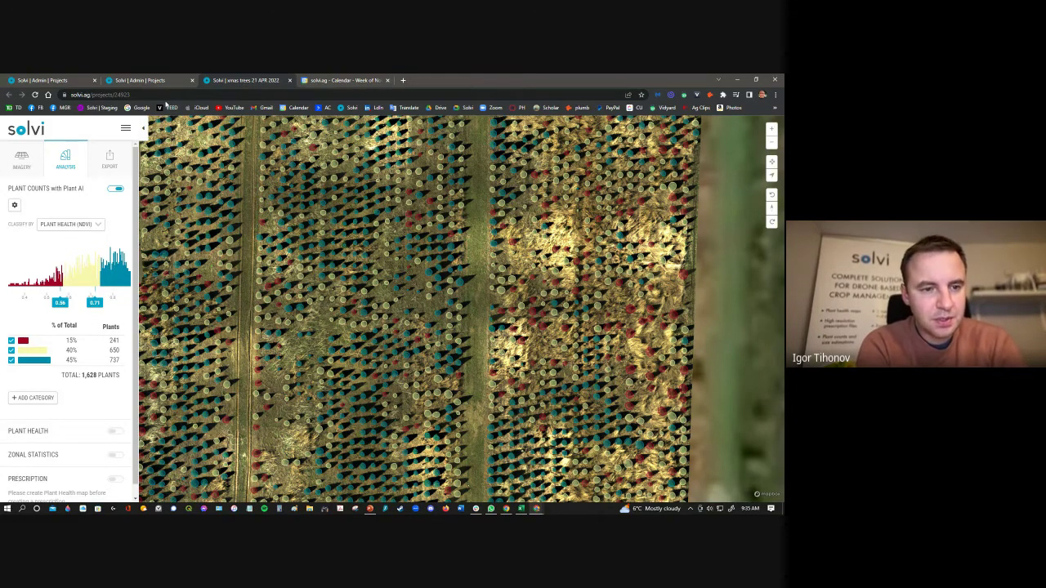
Leave the project, switch to the account owner's demo farms, and open the Onion Counts and New field maps in separate browser tabs
{"action": "left_click", "coordinate": [30, 135]}
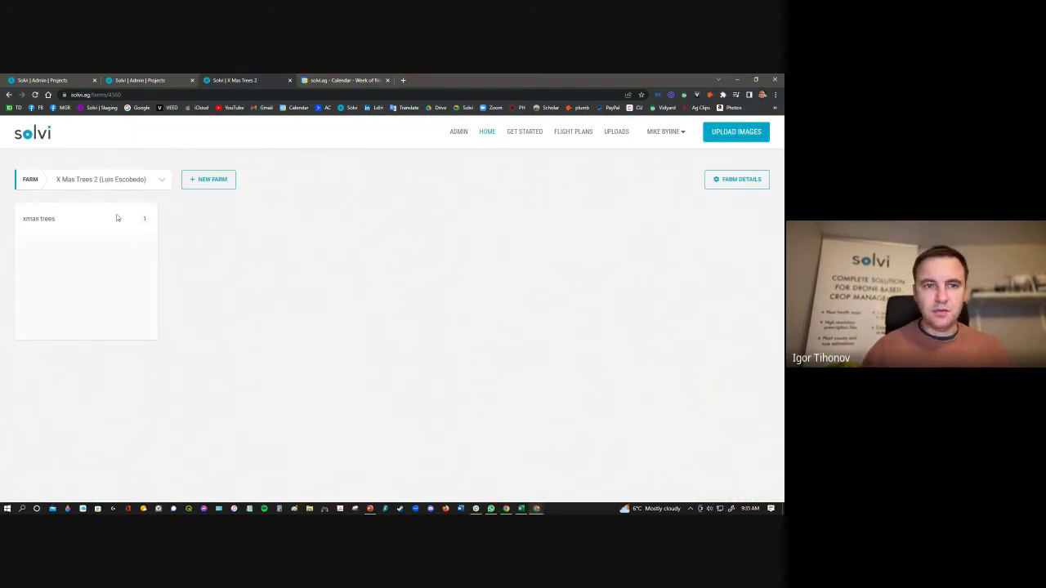
{"action": "left_click", "coordinate": [162, 181]}
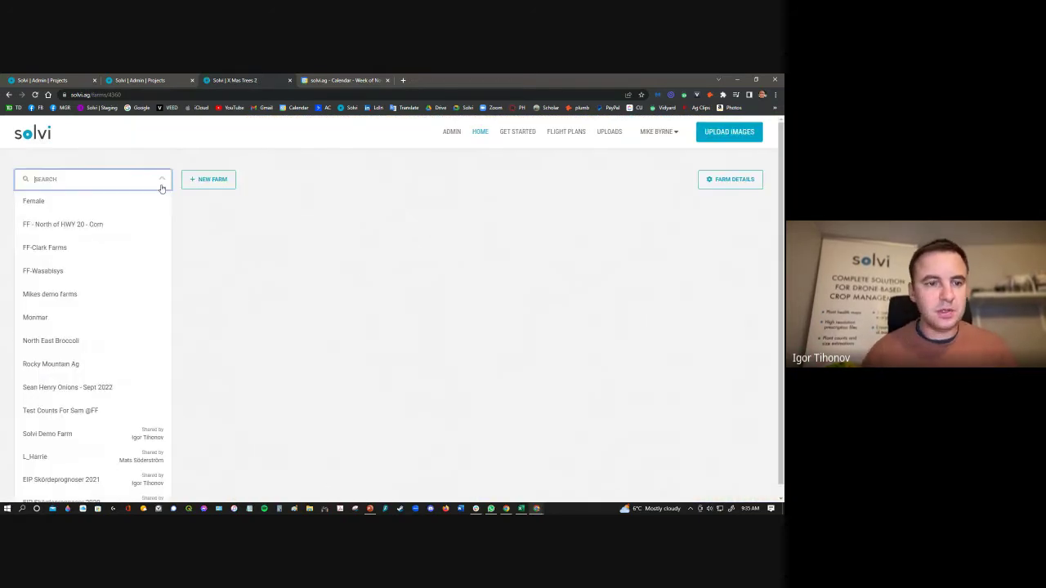
{"action": "left_click", "coordinate": [72, 299]}
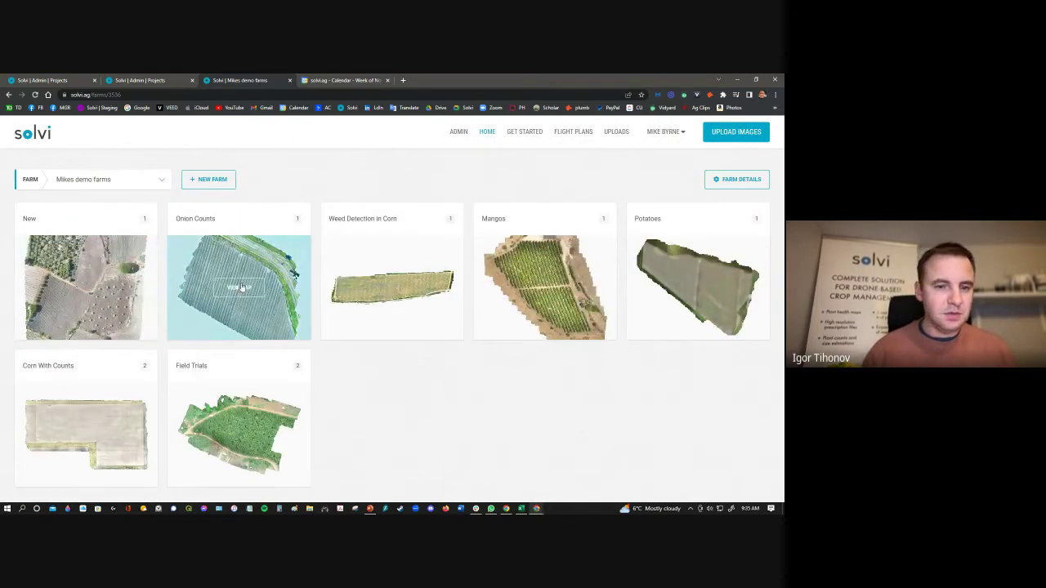
{"action": "middle_click", "coordinate": [242, 289]}
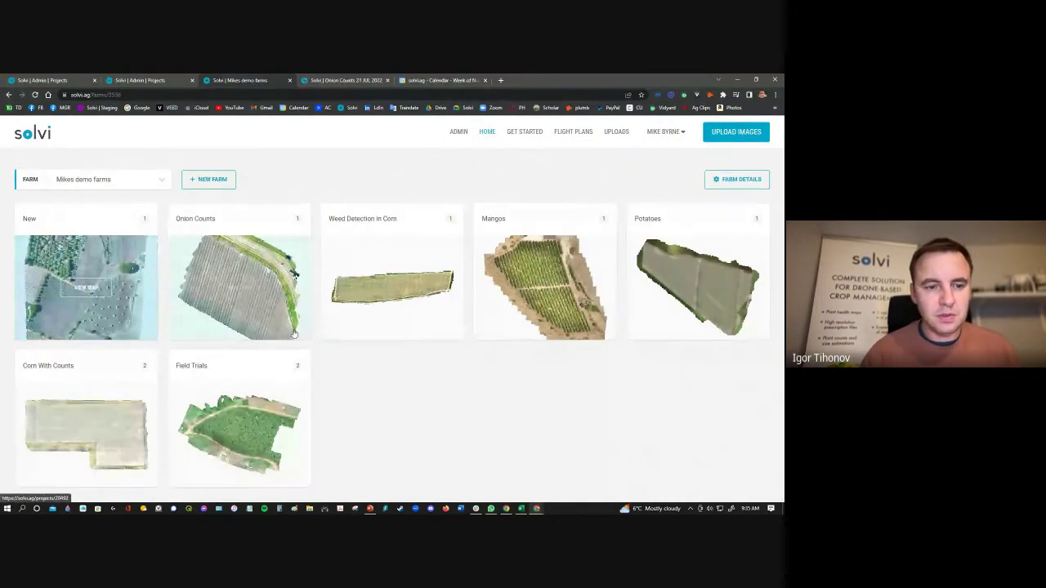
{"action": "middle_click", "coordinate": [57, 286]}
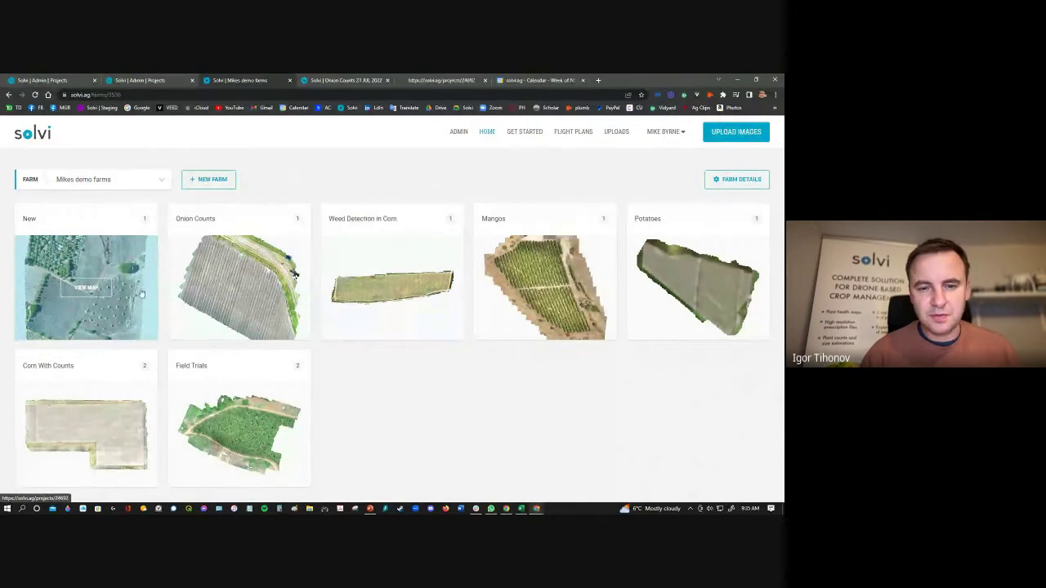
Switch to the Solvi Demo Farm and open the Cabbage and Field Trial maps in separate browser tabs
{"action": "left_click", "coordinate": [118, 179]}
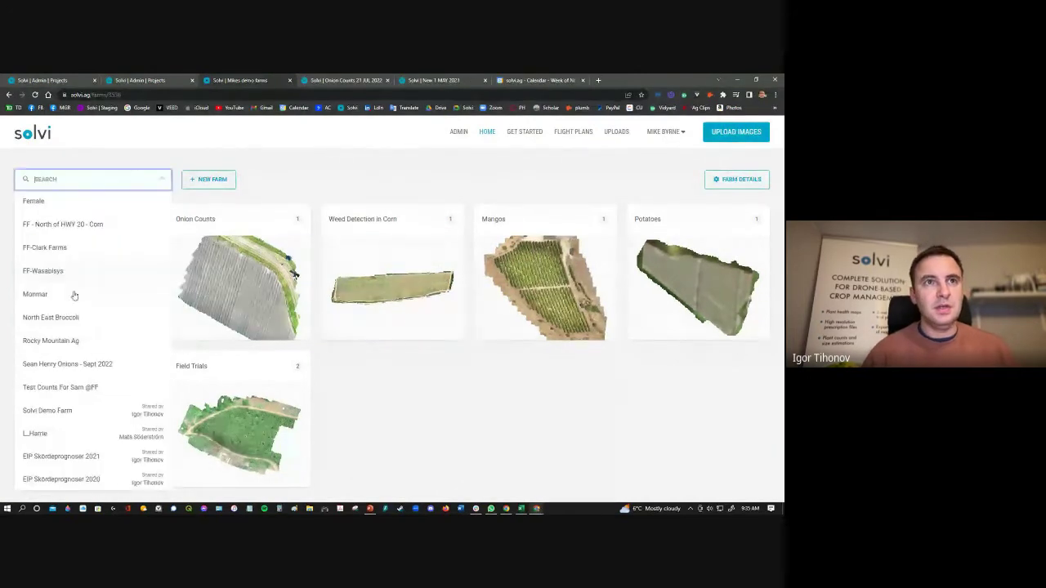
{"action": "left_click", "coordinate": [61, 410]}
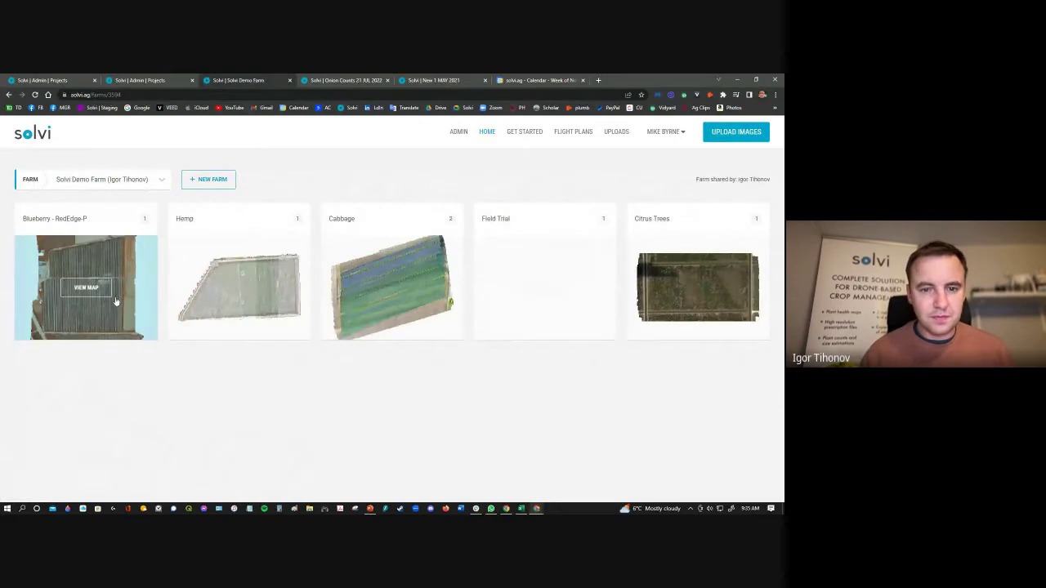
{"action": "middle_click", "coordinate": [387, 290]}
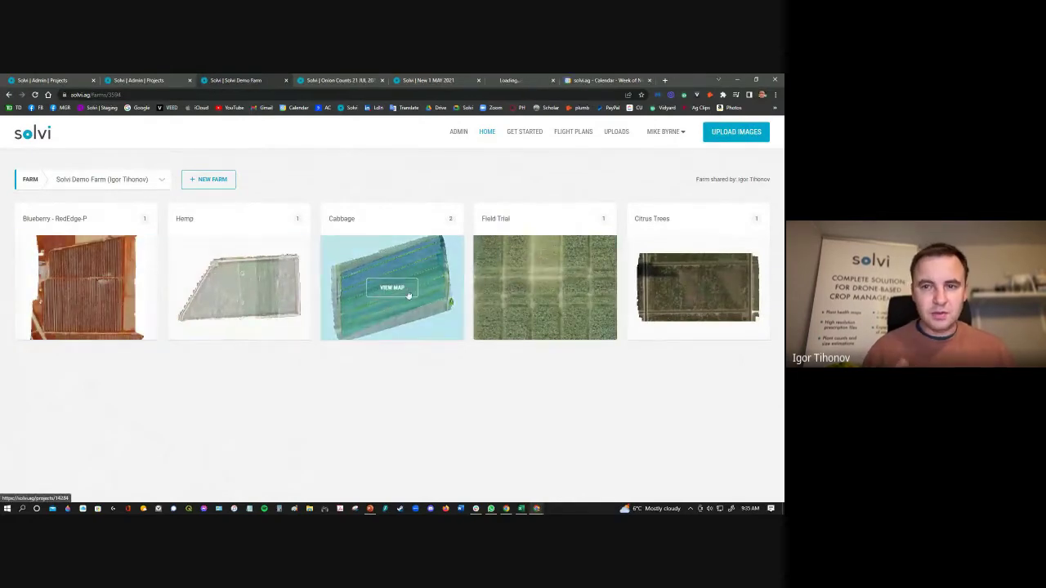
{"action": "middle_click", "coordinate": [544, 288]}
Look through the Onion Counts, New and Cabbage maps, inspecting the cabbage rows of 27 SEP 2021 up close
{"action": "left_click", "coordinate": [291, 80]}
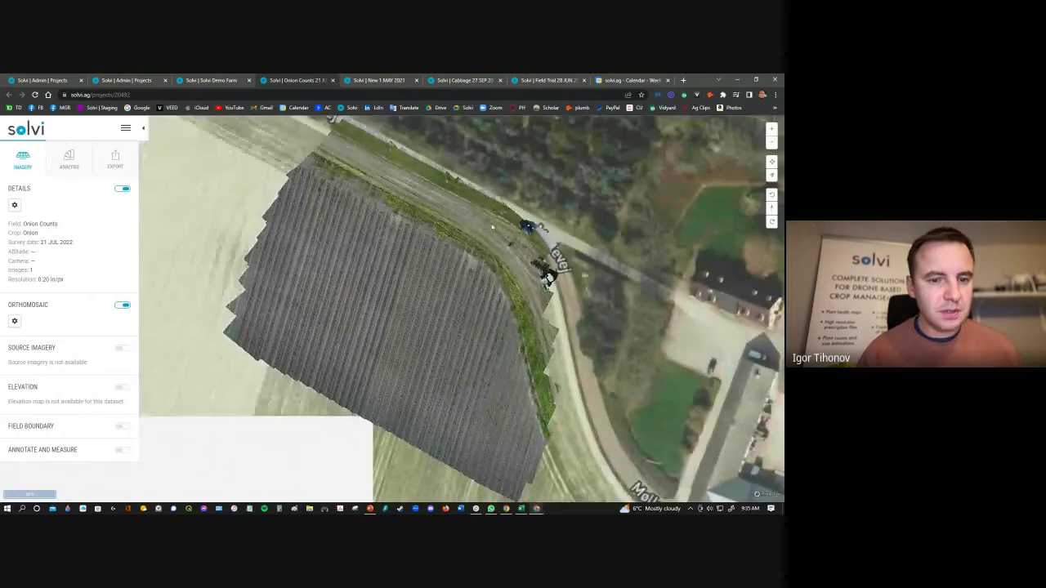
{"action": "left_click", "coordinate": [380, 80]}
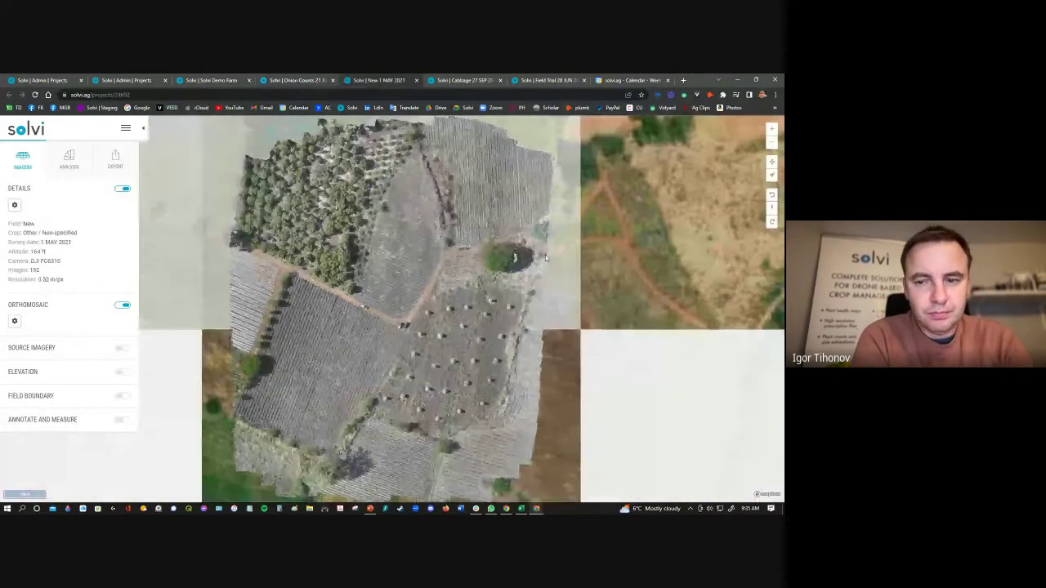
{"action": "key", "text": "ctrl+Tab"}
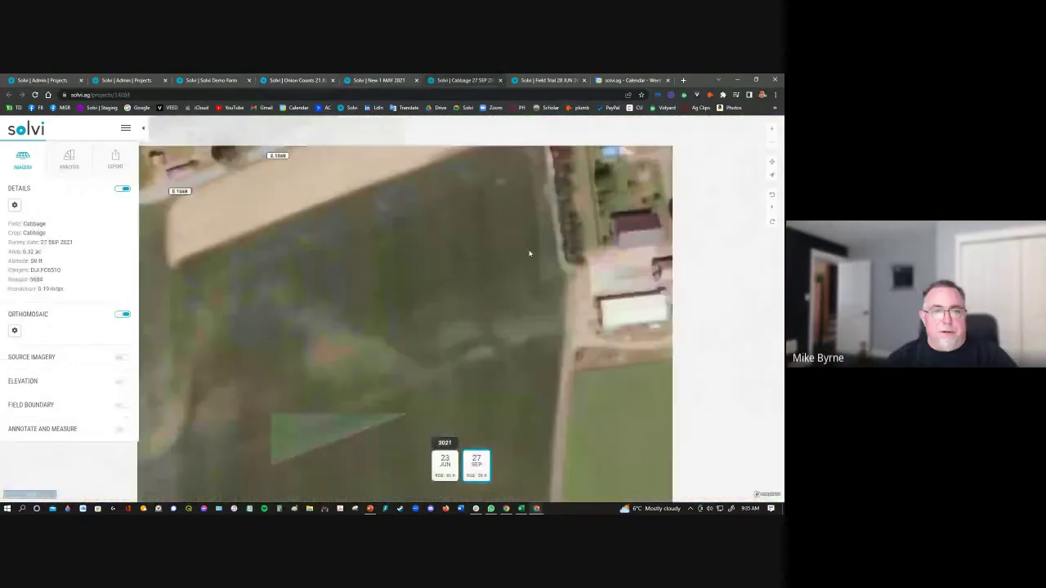
{"action": "scroll", "coordinate": [465, 309], "scroll_direction": "up", "scroll_amount": 3}
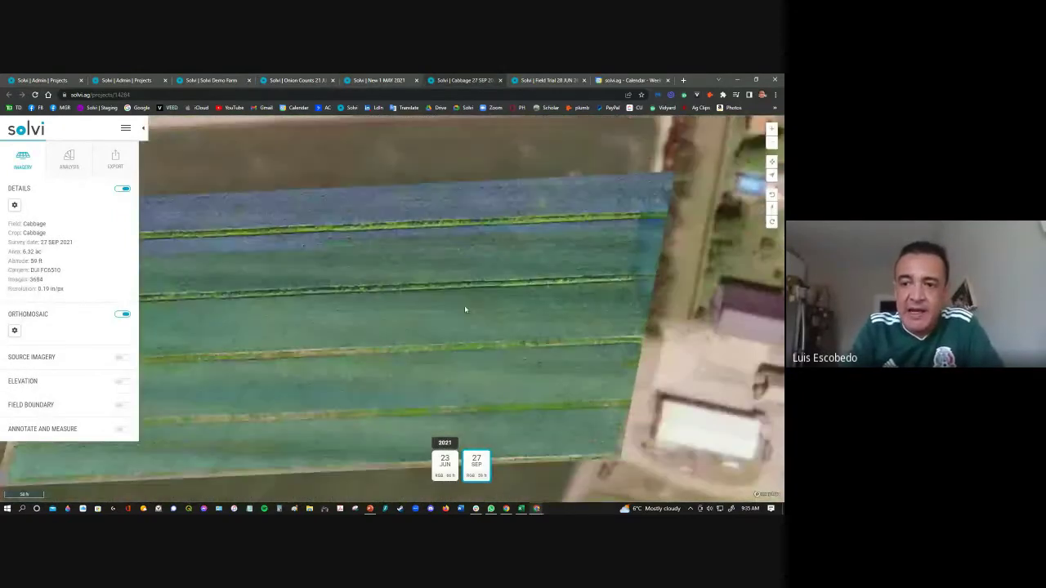
{"action": "scroll", "coordinate": [465, 309], "scroll_direction": "up", "scroll_amount": 2}
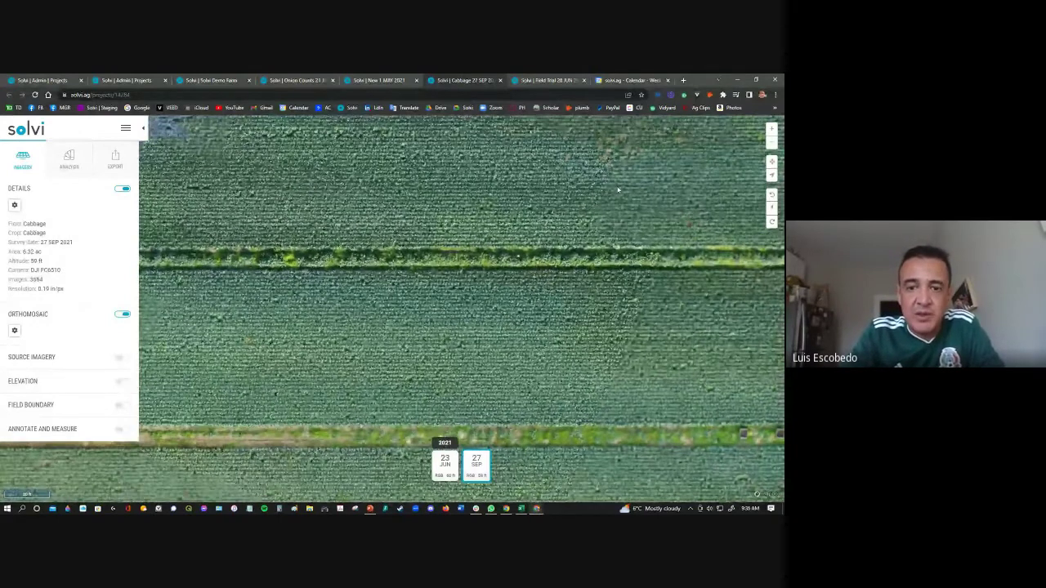
Inspect the plots of the Field Trial survey of 28 JUN 2017 and close the calendar tab
{"action": "key", "text": "ctrl+Tab"}
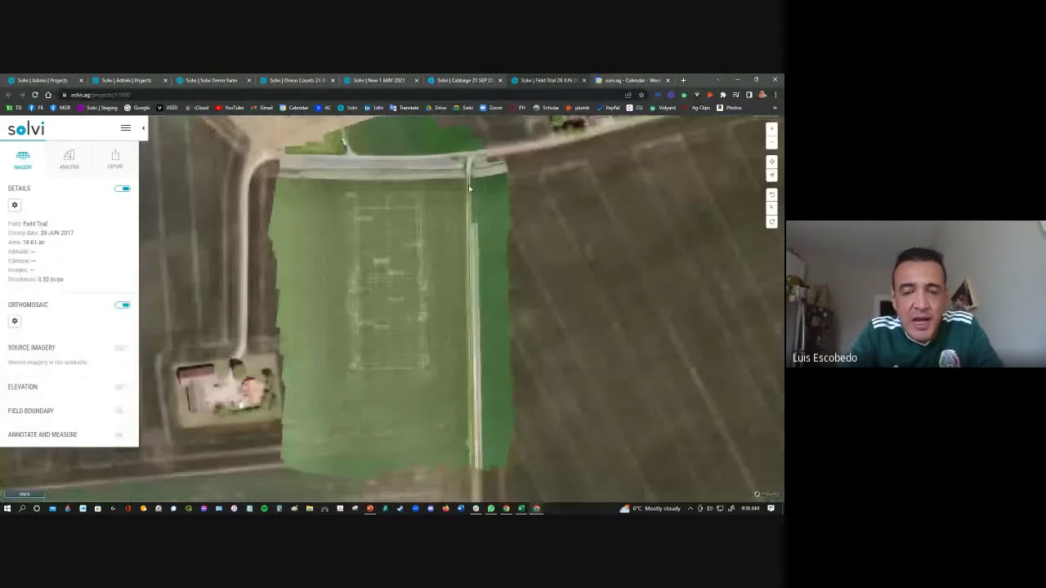
{"action": "scroll", "coordinate": [482, 237], "scroll_direction": "up", "scroll_amount": 2}
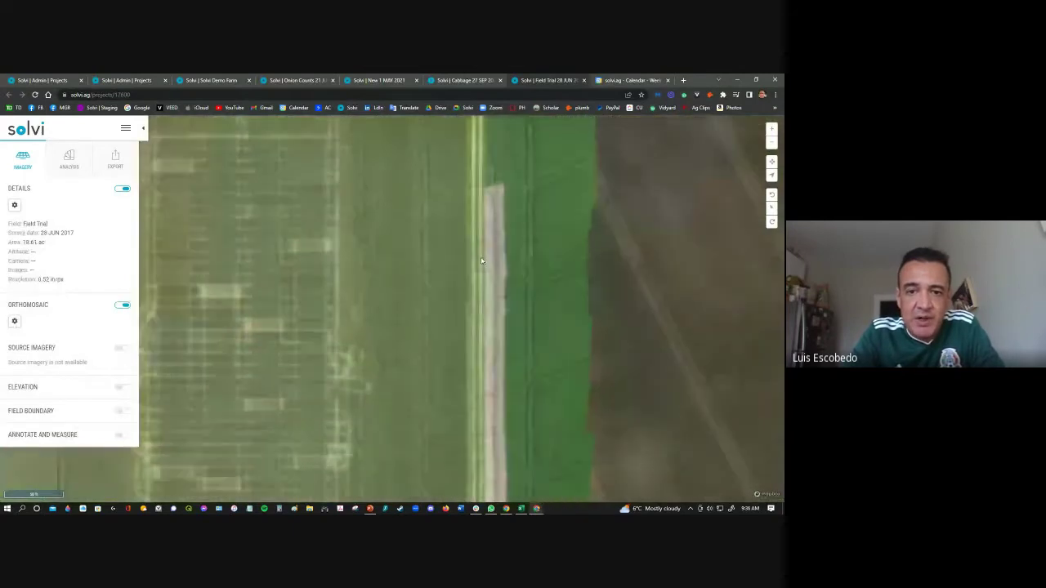
{"action": "left_click_drag", "start_coordinate": [482, 261], "coordinate": [504, 247]}
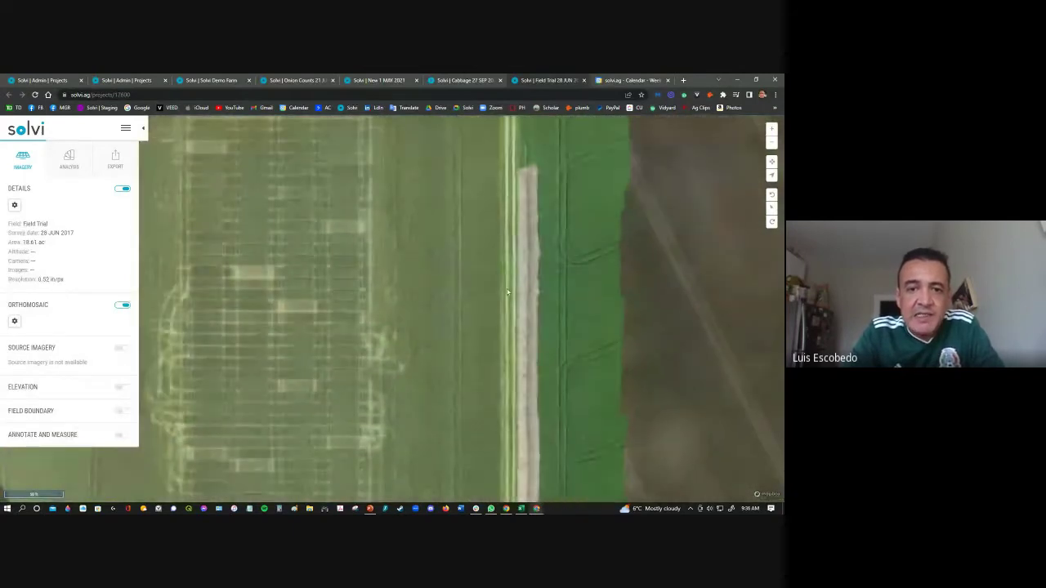
{"action": "scroll", "coordinate": [490, 274], "scroll_direction": "down", "scroll_amount": 1}
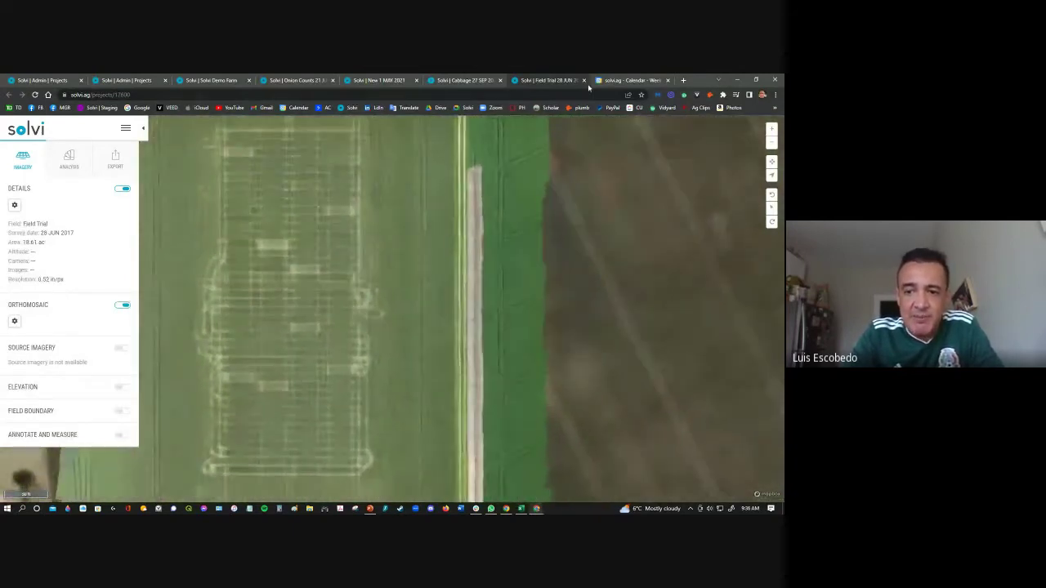
{"action": "left_click", "coordinate": [613, 80]}
{"action": "middle_click", "coordinate": [613, 80]}
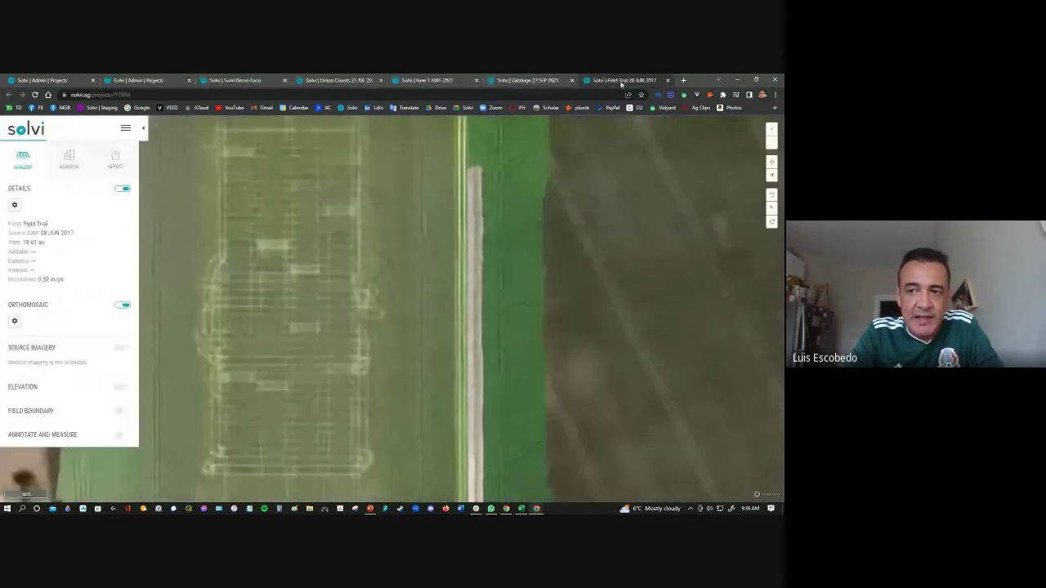
Return to the Solvi Demo Farm overview and open the Hemp field's map of 2 OCT 2020
{"action": "left_click", "coordinate": [235, 80]}
{"action": "left_click", "coordinate": [339, 80]}
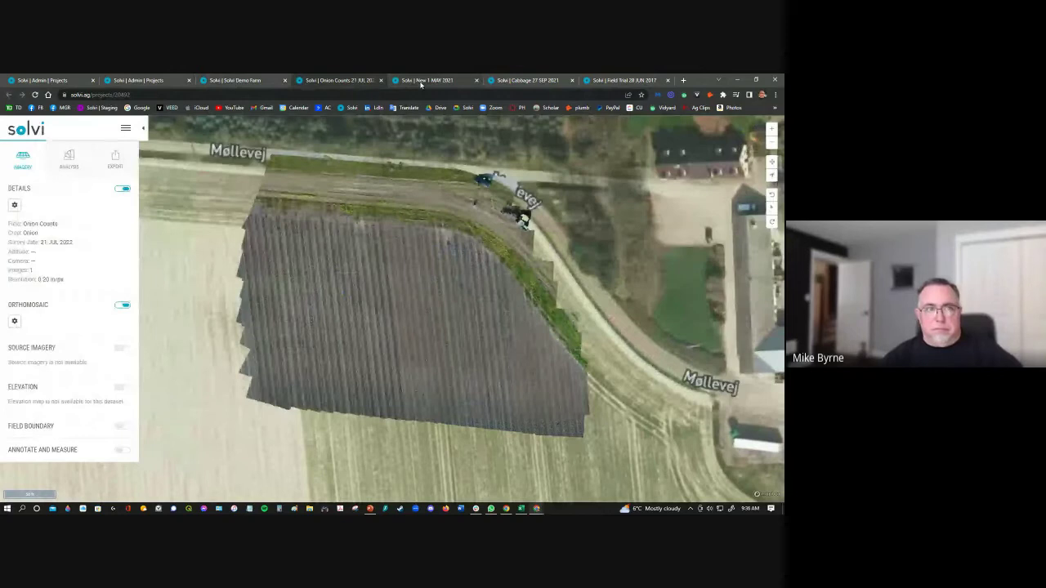
{"action": "left_click", "coordinate": [153, 82]}
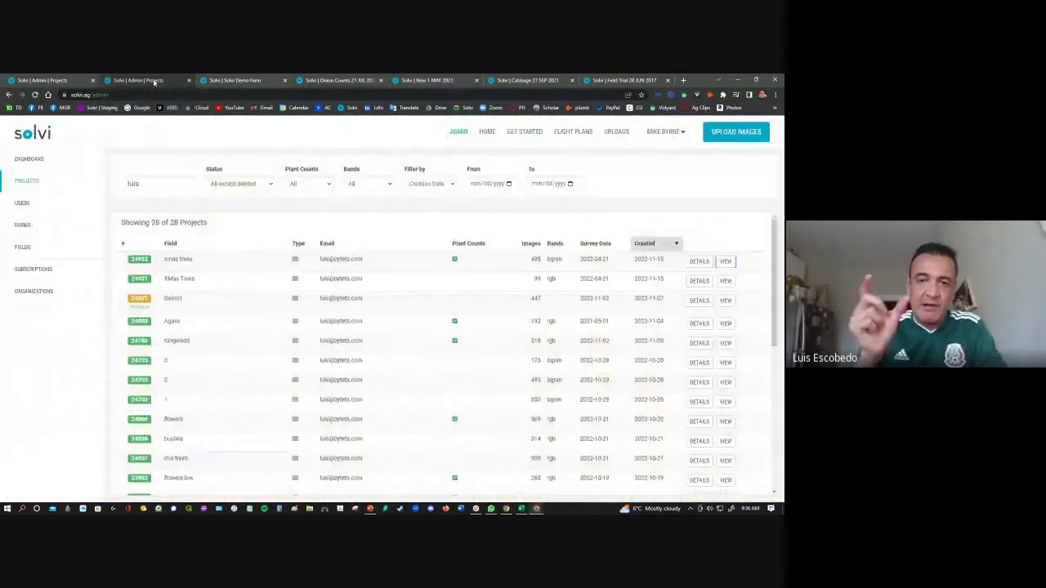
{"action": "left_click", "coordinate": [235, 80]}
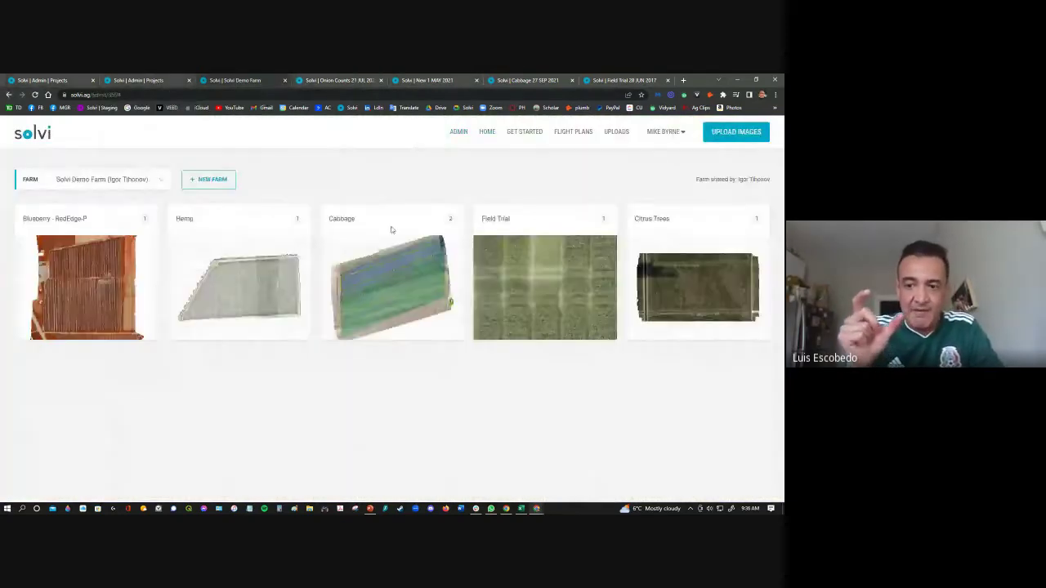
{"action": "left_click", "coordinate": [242, 266]}
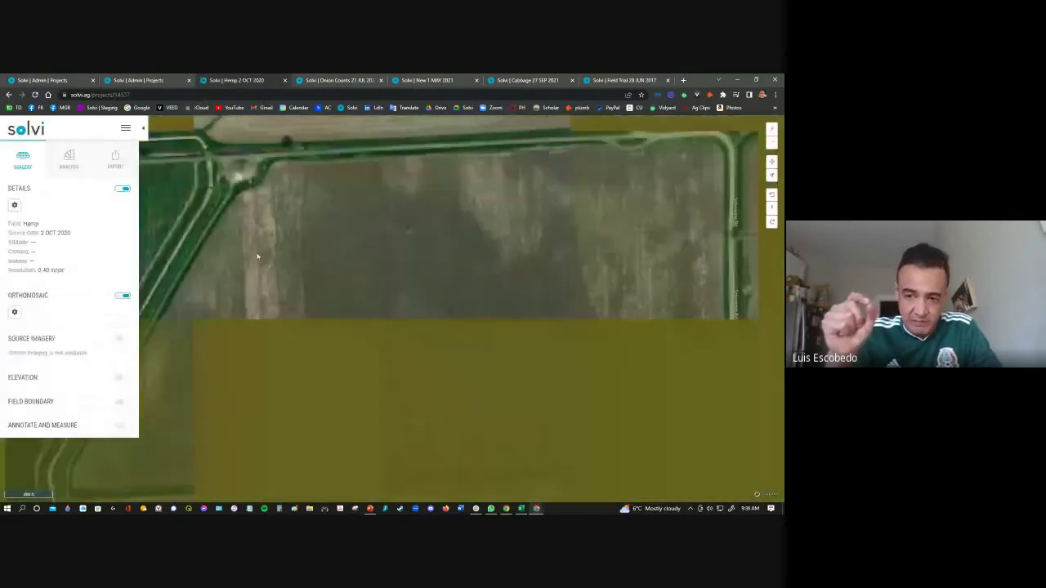
In the Hemp field's analysis, replace the plant counts with the VARI plant health map and enable zonal statistics
{"action": "left_click", "coordinate": [74, 161]}
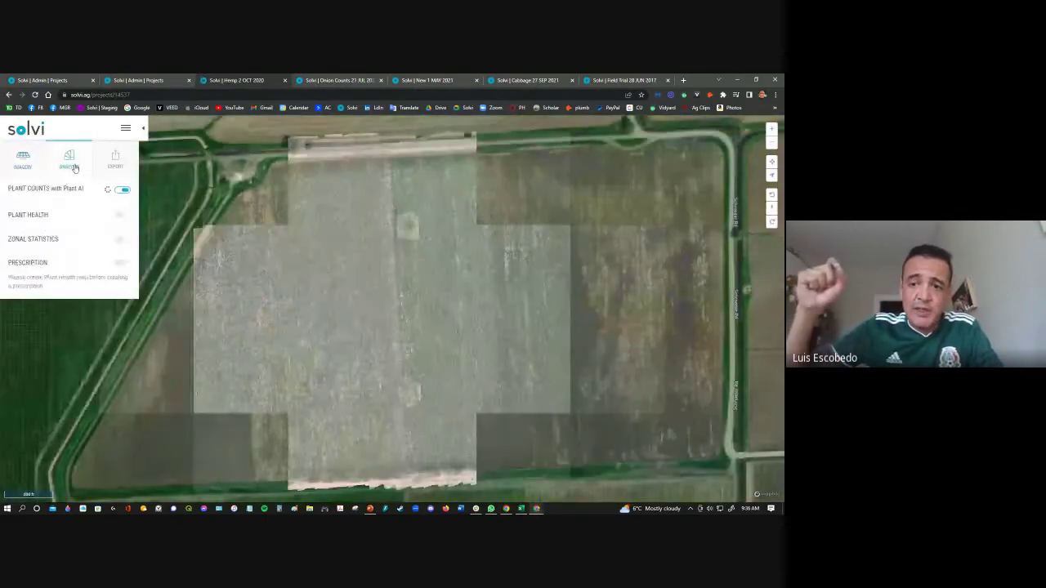
{"action": "scroll", "coordinate": [123, 245], "scroll_direction": "down", "scroll_amount": 1}
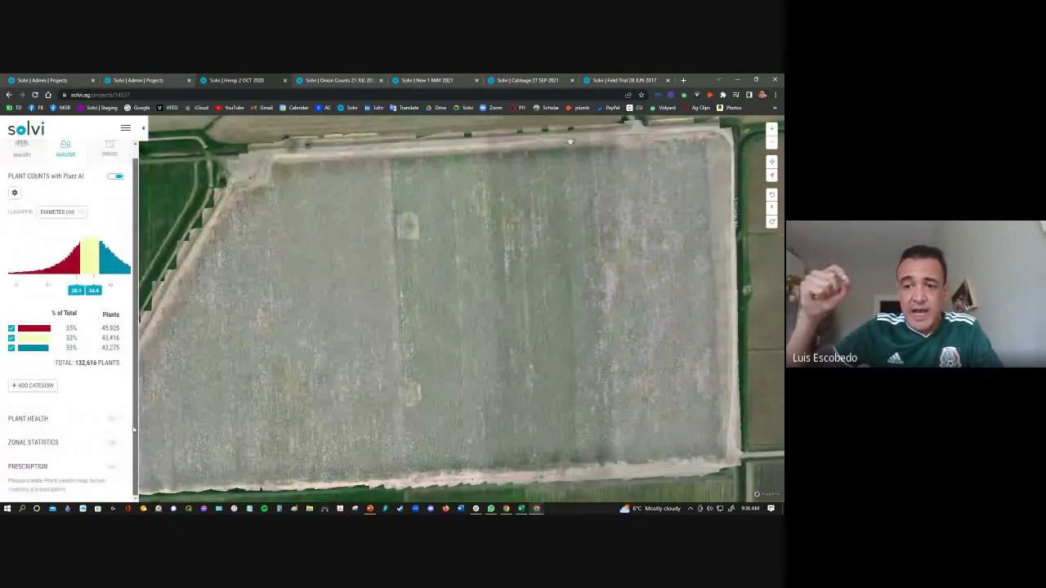
{"action": "left_click", "coordinate": [115, 176]}
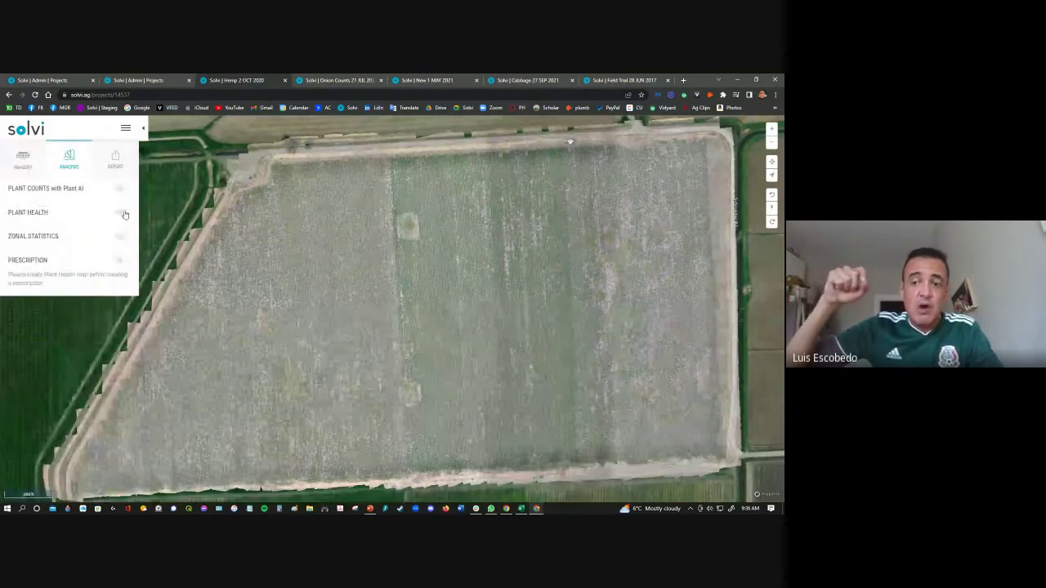
{"action": "left_click", "coordinate": [123, 214]}
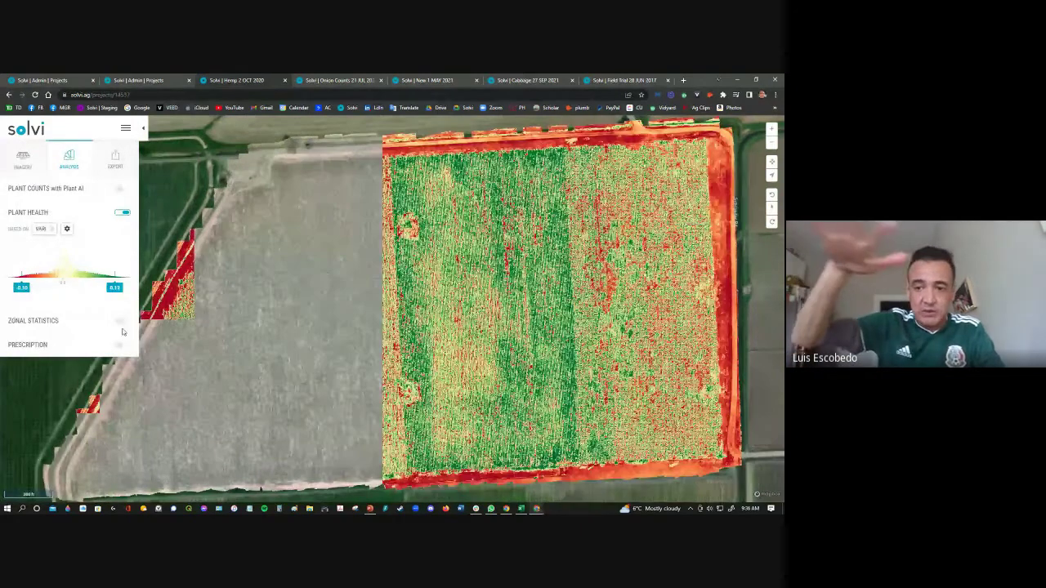
{"action": "left_click", "coordinate": [122, 325]}
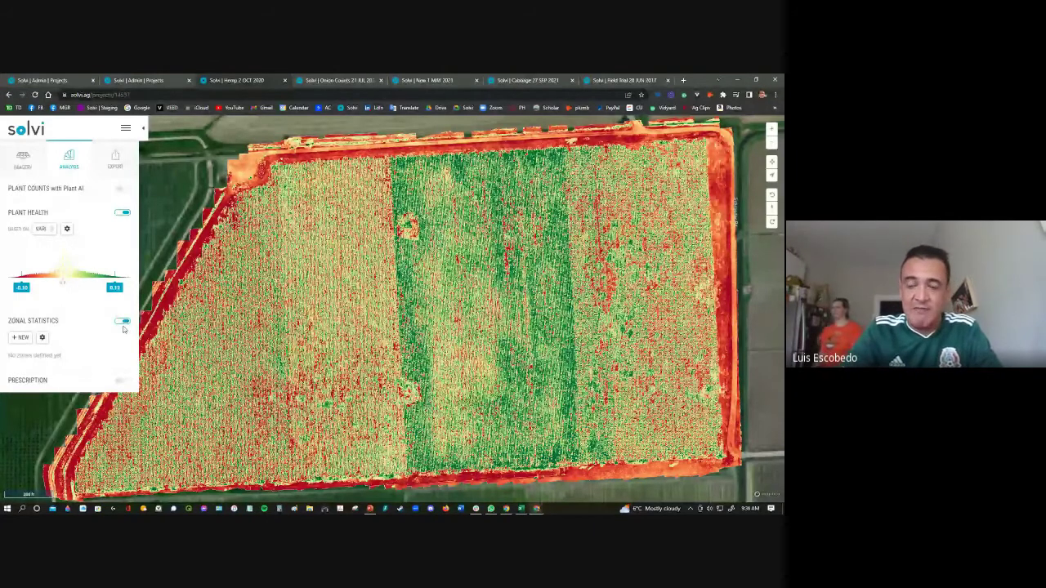
Turn on the prescription map for the Hemp field
{"action": "left_click", "coordinate": [121, 380]}
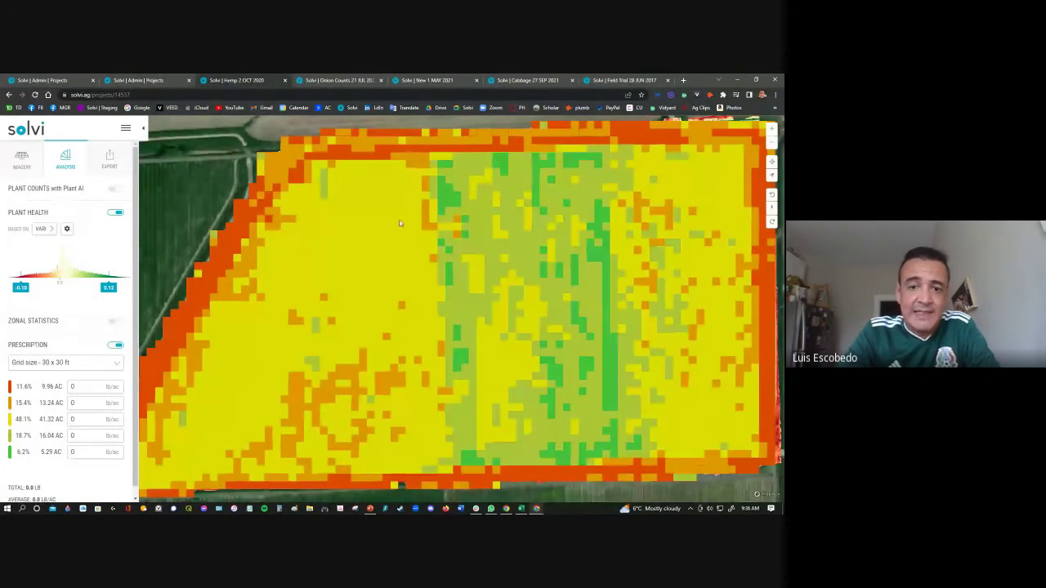
Search the admin project list for "weed" and open the Weed Detection in Corn map of project 20485
{"action": "left_click", "coordinate": [149, 82]}
{"action": "left_click", "coordinate": [151, 184]}
{"action": "key", "text": "ctrl+a"}
{"action": "type", "text": "weed"}
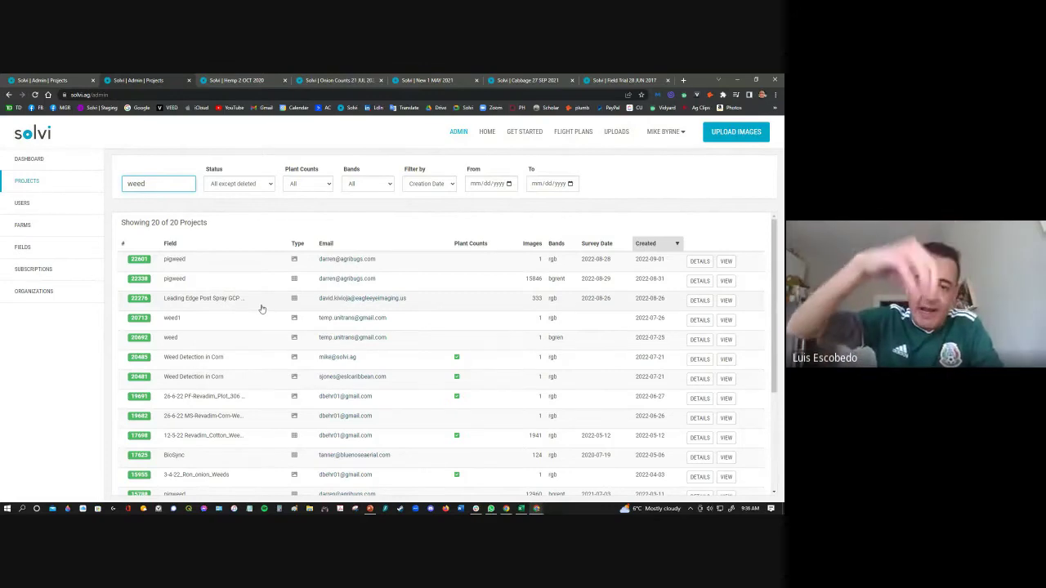
{"action": "left_click", "coordinate": [723, 361]}
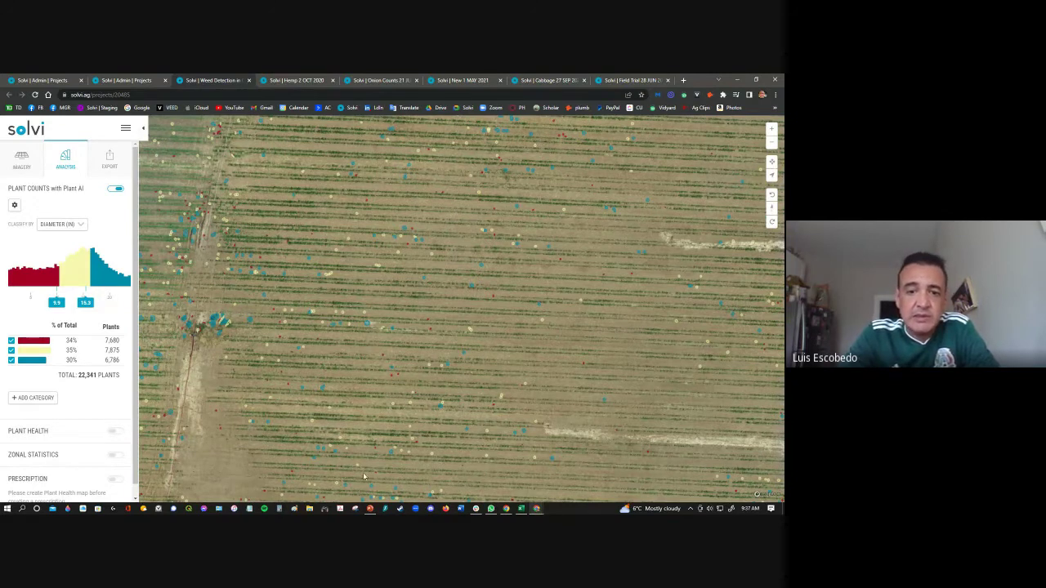
Inspect the weeds detected between the corn rows up close and across the whole field
{"action": "left_click_drag", "start_coordinate": [324, 328], "coordinate": [416, 347]}
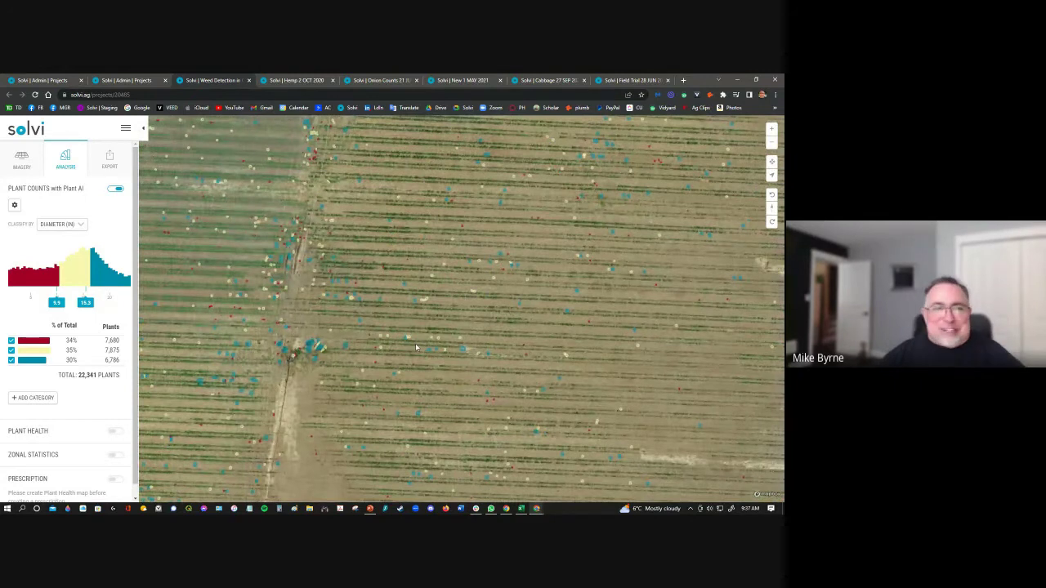
{"action": "scroll", "coordinate": [462, 319], "scroll_direction": "down", "scroll_amount": 2}
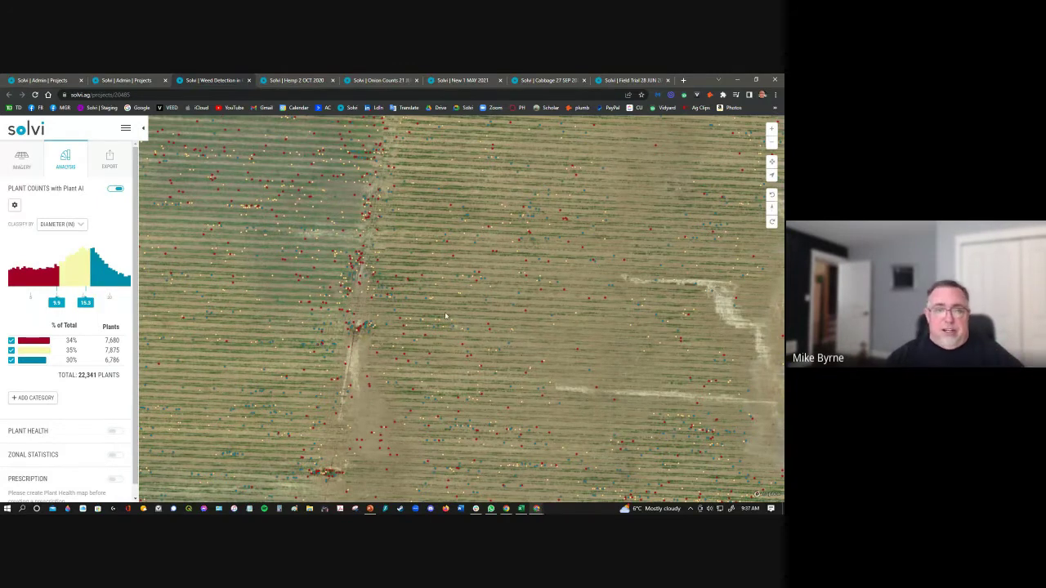
{"action": "scroll", "coordinate": [402, 239], "scroll_direction": "up", "scroll_amount": 5}
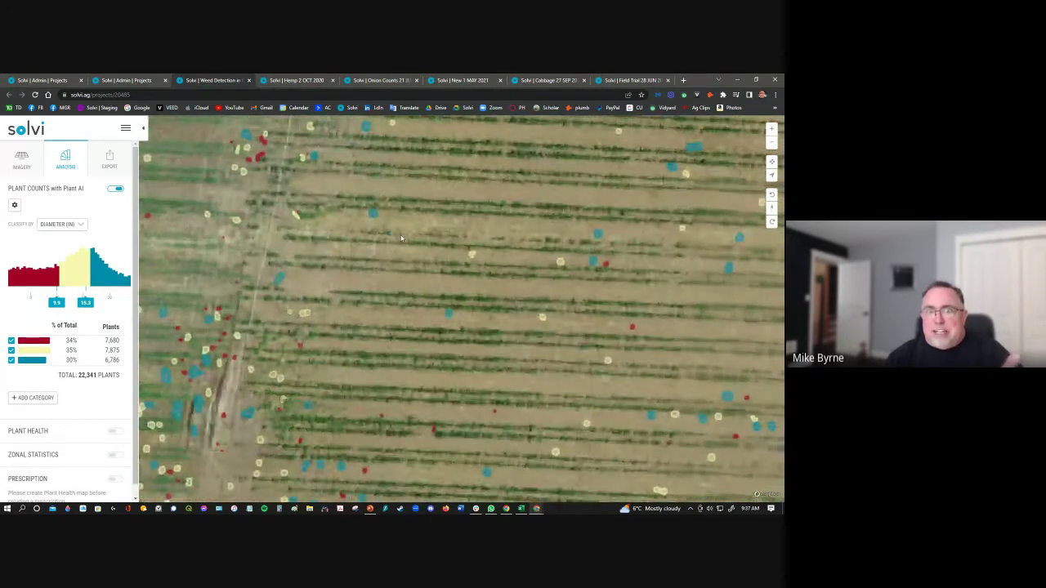
{"action": "scroll", "coordinate": [387, 224], "scroll_direction": "up", "scroll_amount": 3}
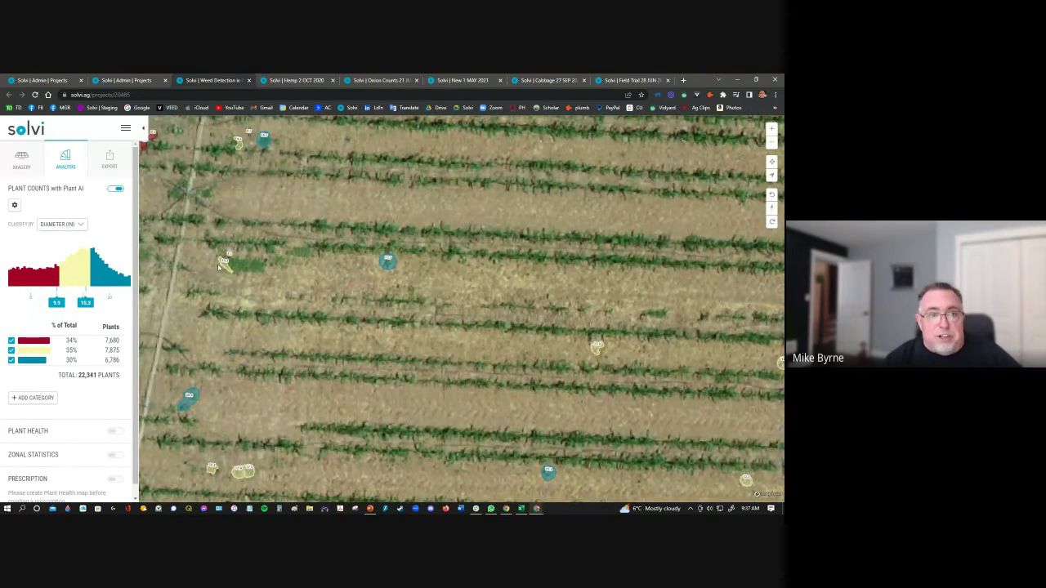
{"action": "scroll", "coordinate": [575, 386], "scroll_direction": "down", "scroll_amount": 5}
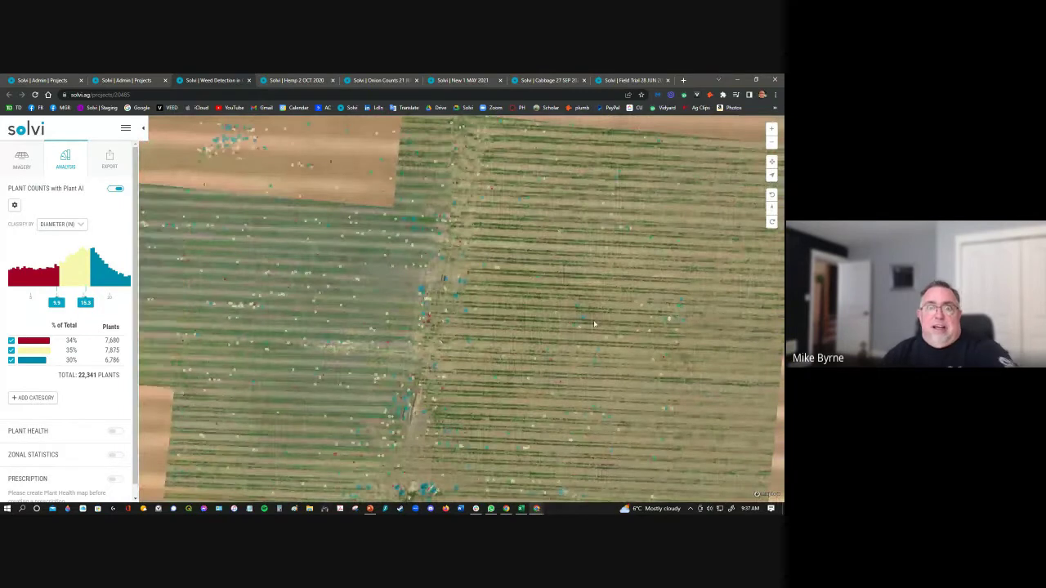
{"action": "scroll", "coordinate": [595, 325], "scroll_direction": "down", "scroll_amount": 2}
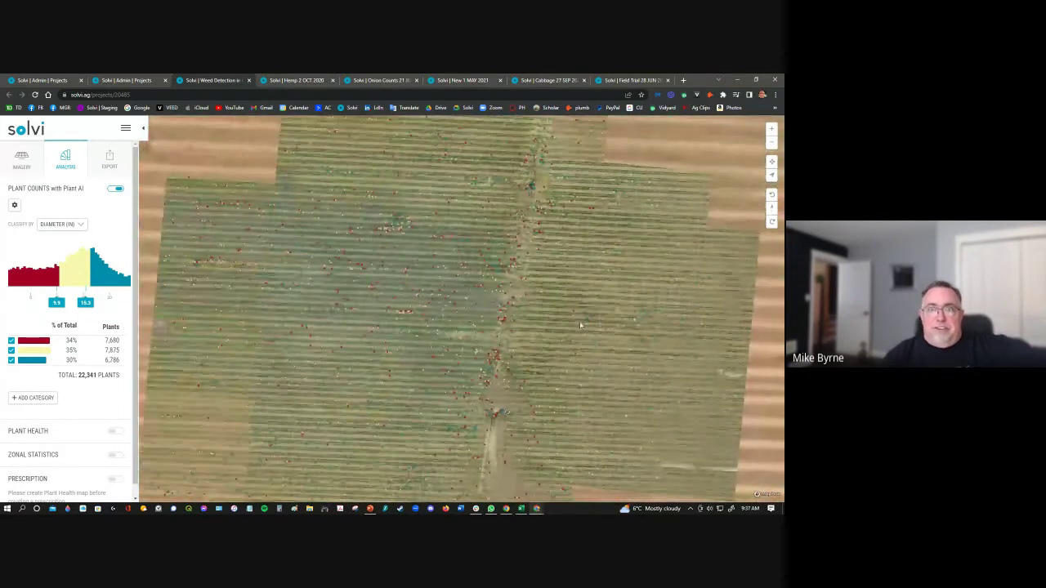
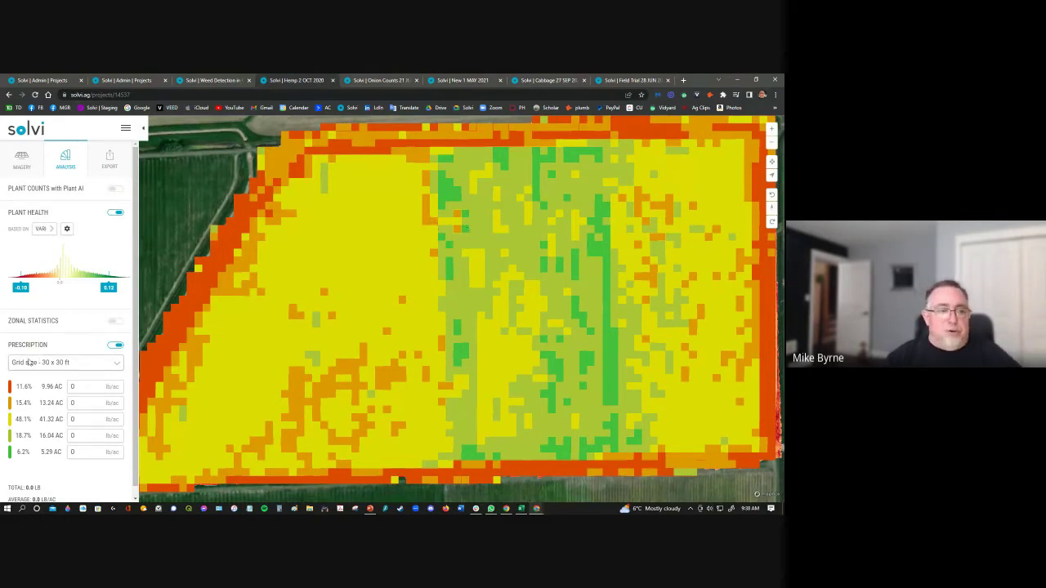
Set the Hemp field's prescription grid size to 10 x 10 ft and go through the rate fields of the red, orange and yellow zones
{"action": "left_click", "coordinate": [101, 364]}
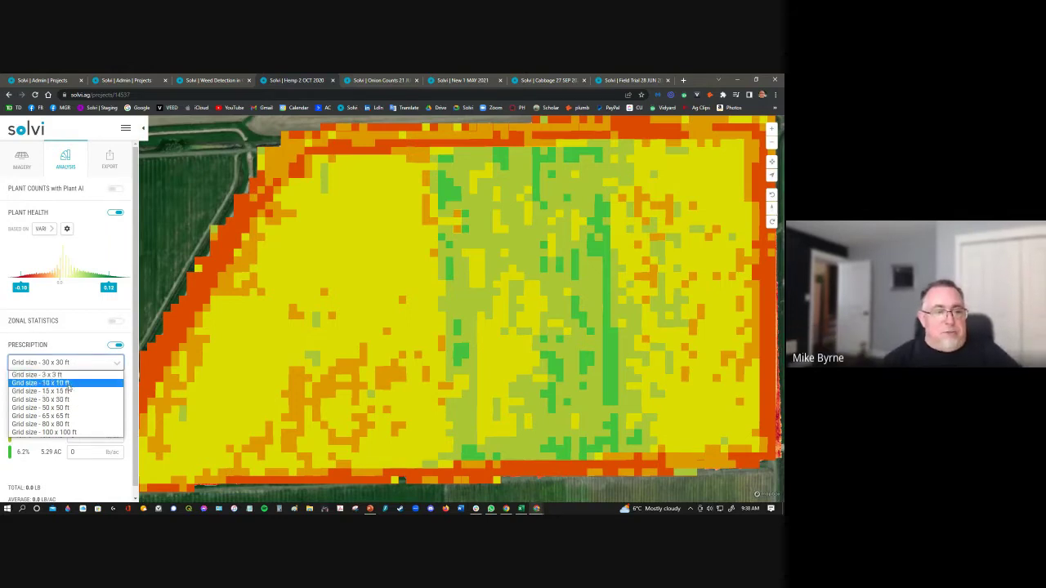
{"action": "left_click", "coordinate": [65, 383]}
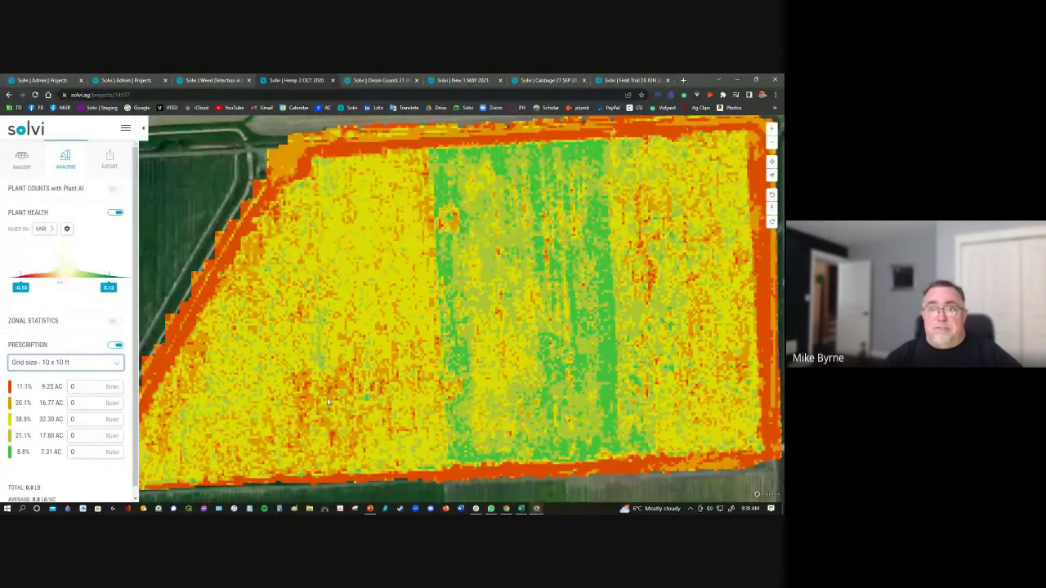
{"action": "left_click", "coordinate": [85, 387]}
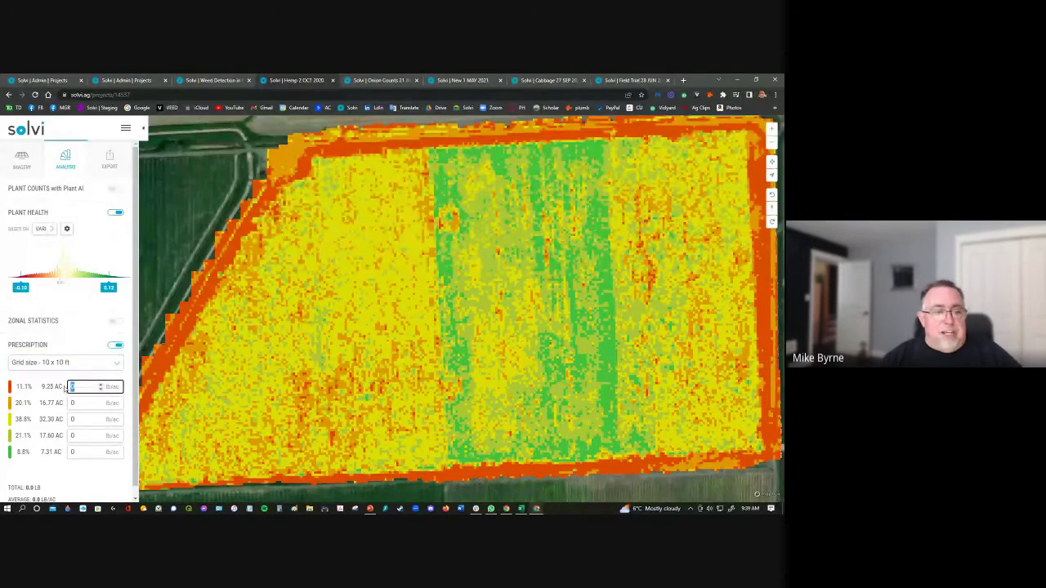
{"action": "left_click", "coordinate": [85, 401]}
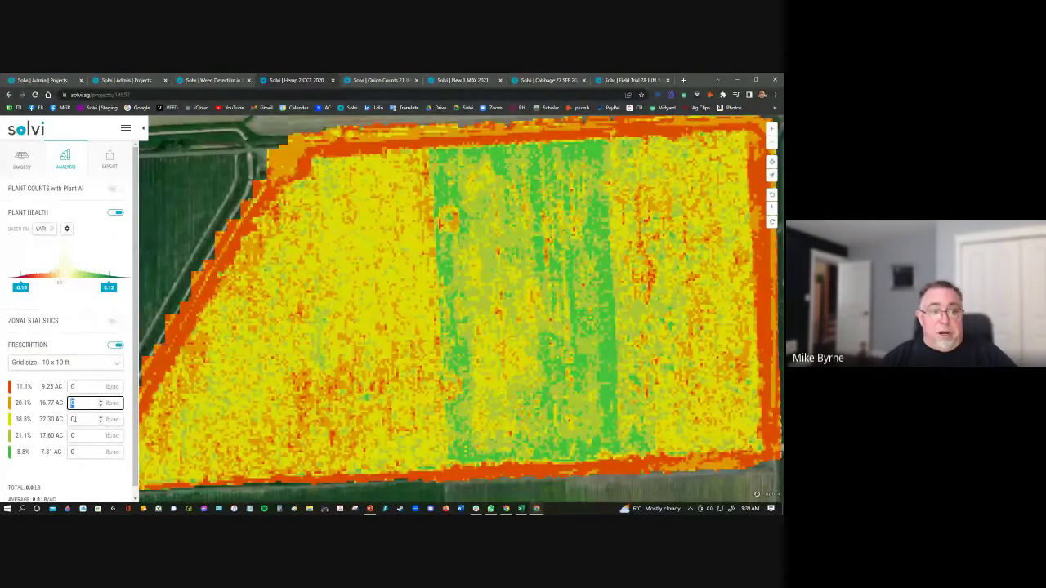
{"action": "left_click", "coordinate": [85, 420]}
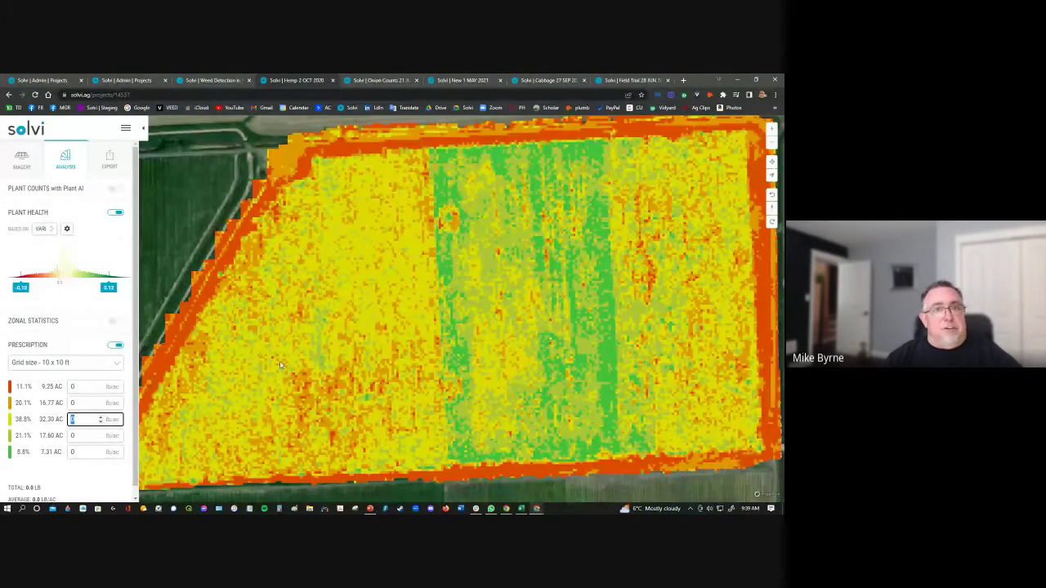
Open the plant count analysis of the Onion Counts map and examine the individually detected onions up close
{"action": "left_click", "coordinate": [377, 81]}
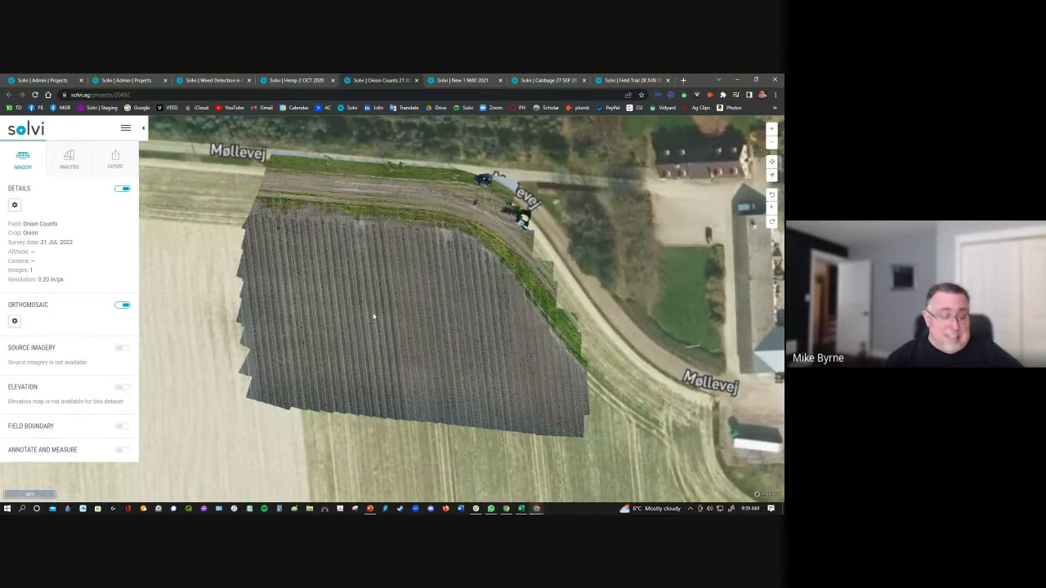
{"action": "scroll", "coordinate": [387, 321], "scroll_direction": "up", "scroll_amount": 5}
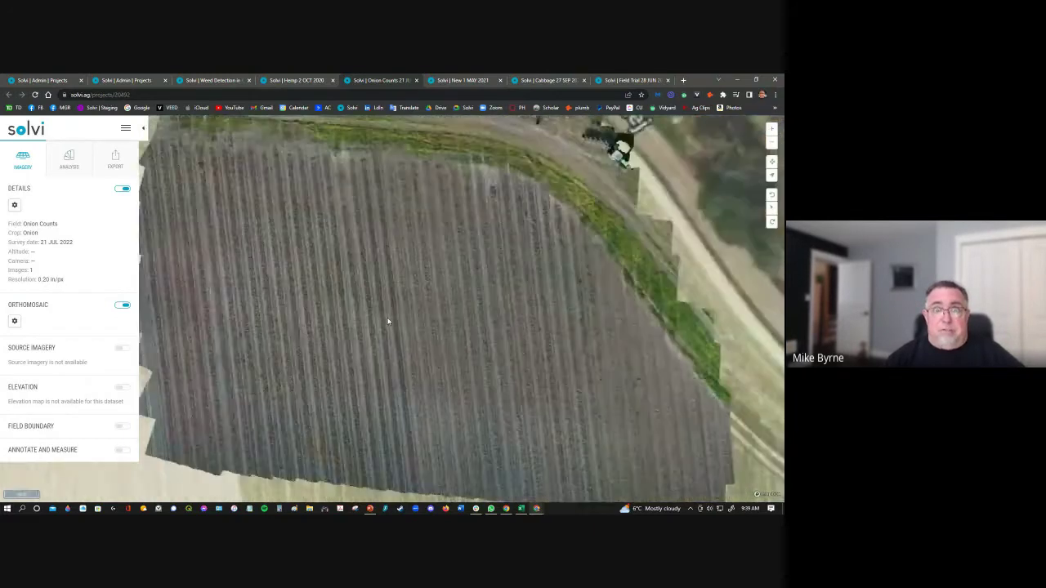
{"action": "left_click", "coordinate": [69, 159]}
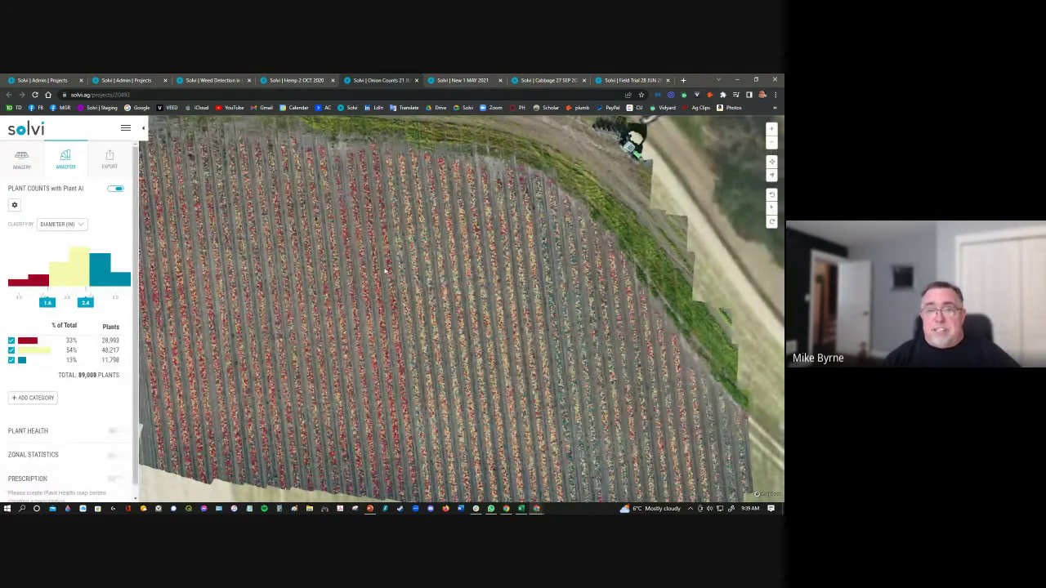
{"action": "scroll", "coordinate": [387, 271], "scroll_direction": "up", "scroll_amount": 3}
{"action": "scroll", "coordinate": [386, 271], "scroll_direction": "up", "scroll_amount": 3}
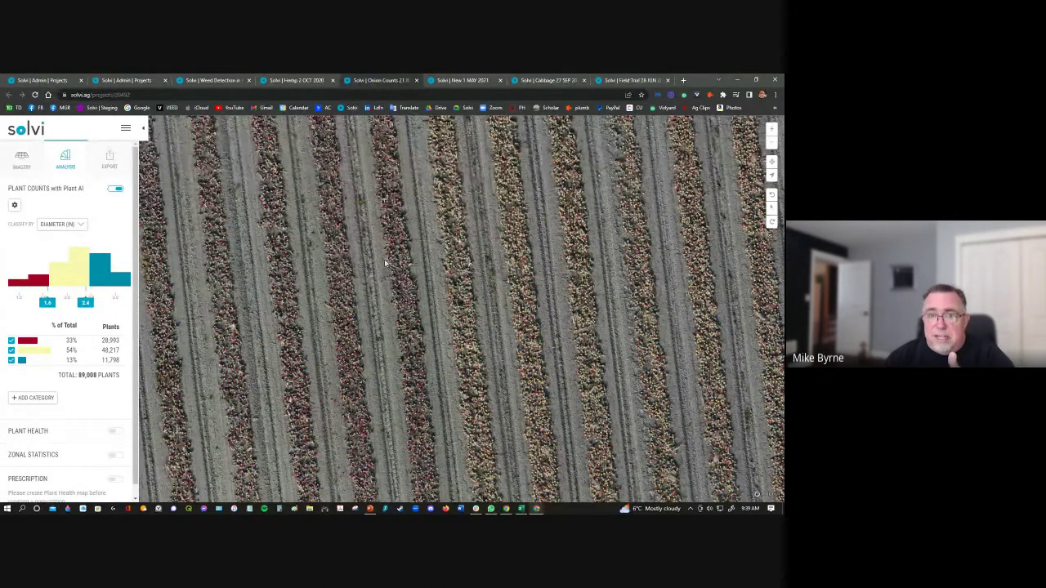
{"action": "scroll", "coordinate": [391, 274], "scroll_direction": "up", "scroll_amount": 2}
{"action": "scroll", "coordinate": [381, 279], "scroll_direction": "up", "scroll_amount": 3}
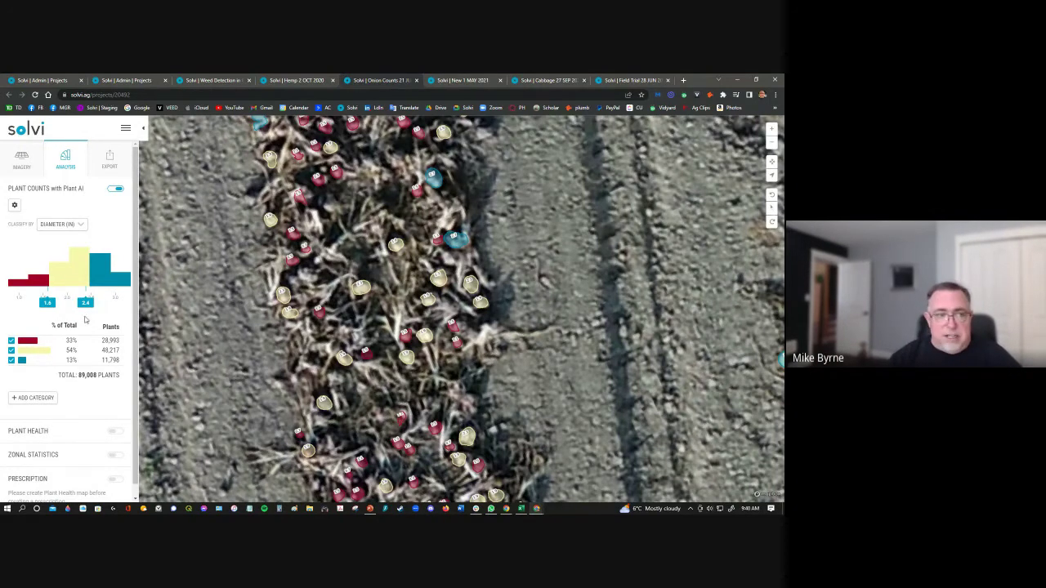
Examine how the onion diameter classes are distributed along the rows and over the whole plot
{"action": "scroll", "coordinate": [211, 354], "scroll_direction": "down", "scroll_amount": 3}
{"action": "scroll", "coordinate": [211, 353], "scroll_direction": "down", "scroll_amount": 2}
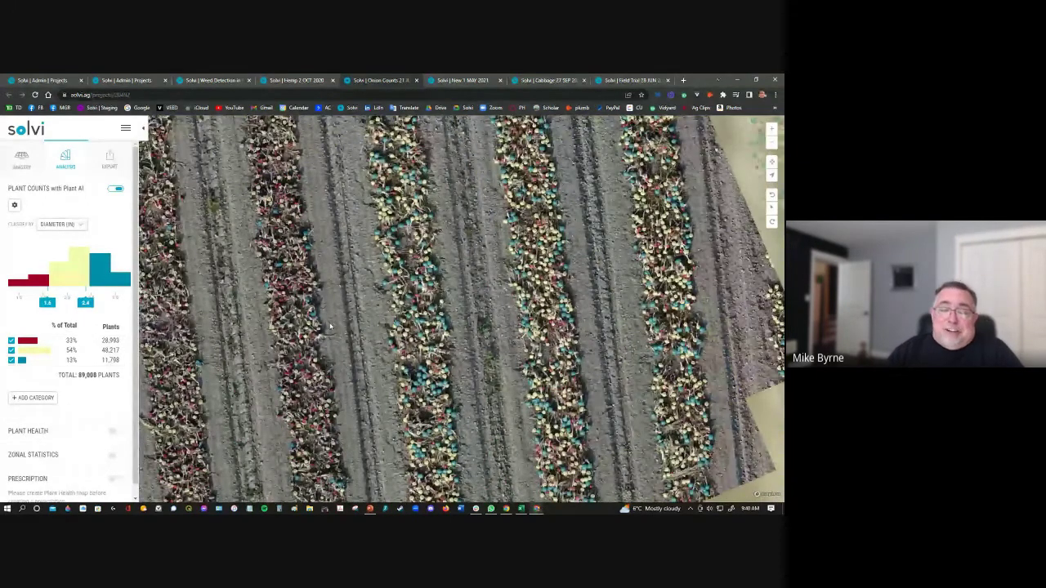
{"action": "scroll", "coordinate": [330, 325], "scroll_direction": "down", "scroll_amount": 2}
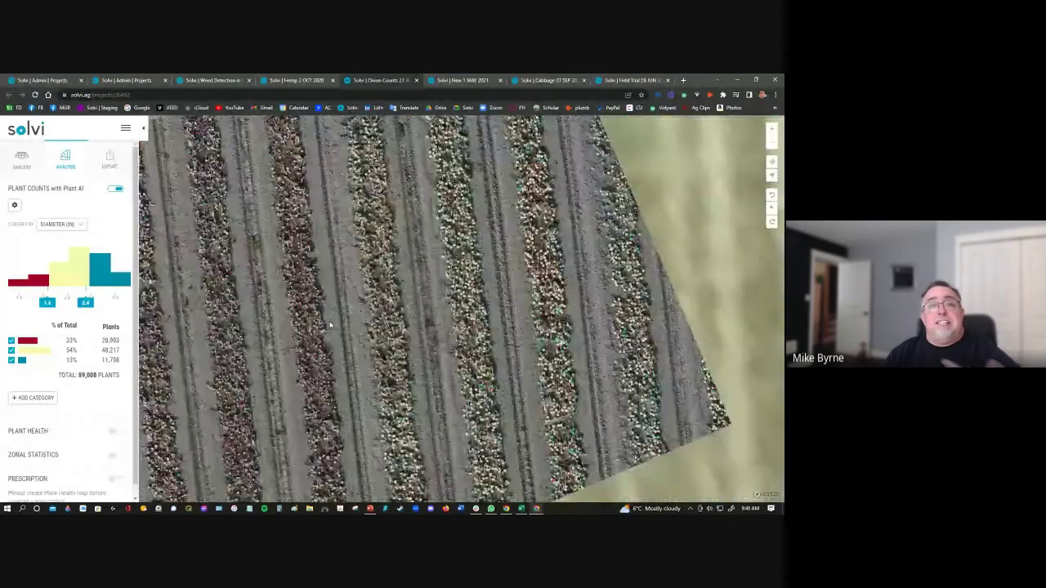
{"action": "scroll", "coordinate": [331, 325], "scroll_direction": "down", "scroll_amount": 2}
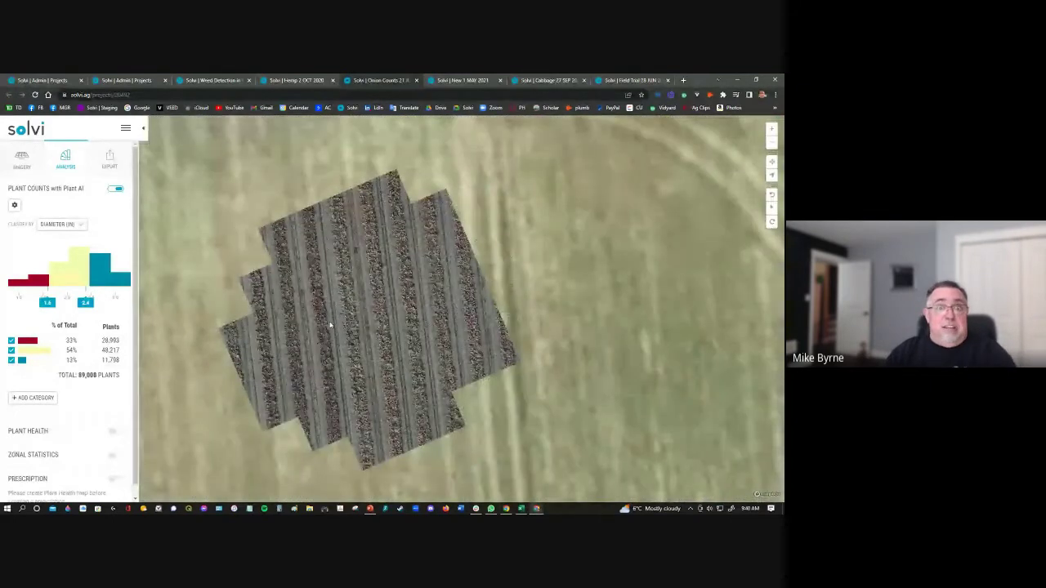
{"action": "scroll", "coordinate": [330, 325], "scroll_direction": "up", "scroll_amount": 3}
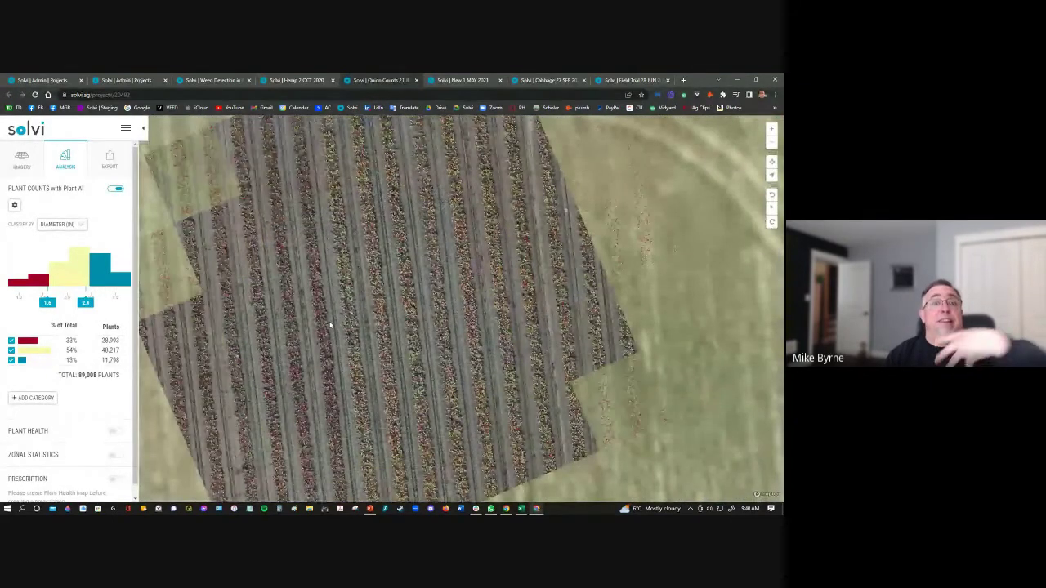
{"action": "scroll", "coordinate": [331, 325], "scroll_direction": "up", "scroll_amount": 2}
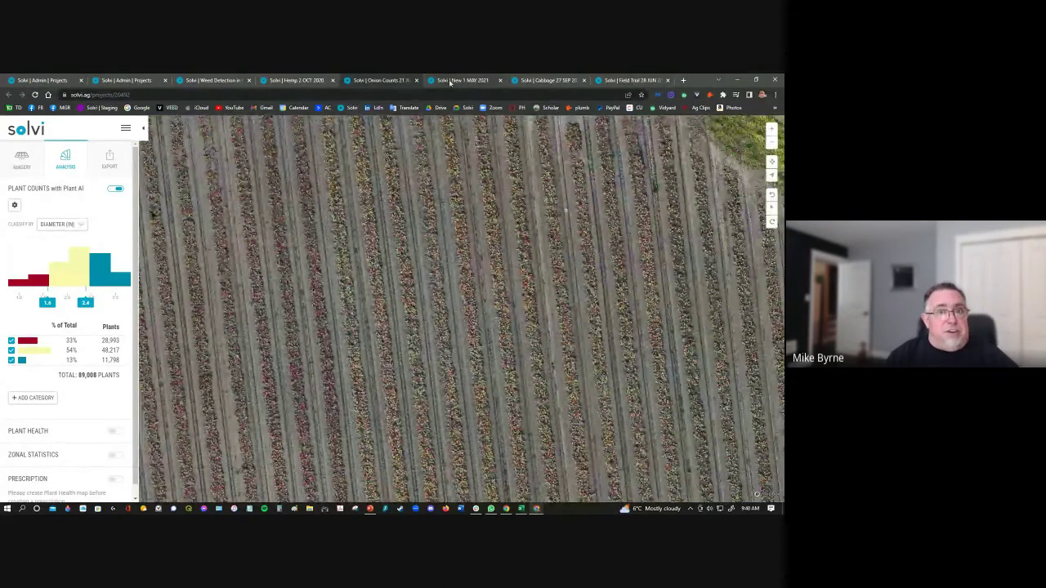
Show the plant count analysis of the New map of 1 MAY 2021 and inspect the two counted plots
{"action": "left_click", "coordinate": [452, 81]}
{"action": "left_click", "coordinate": [72, 160]}
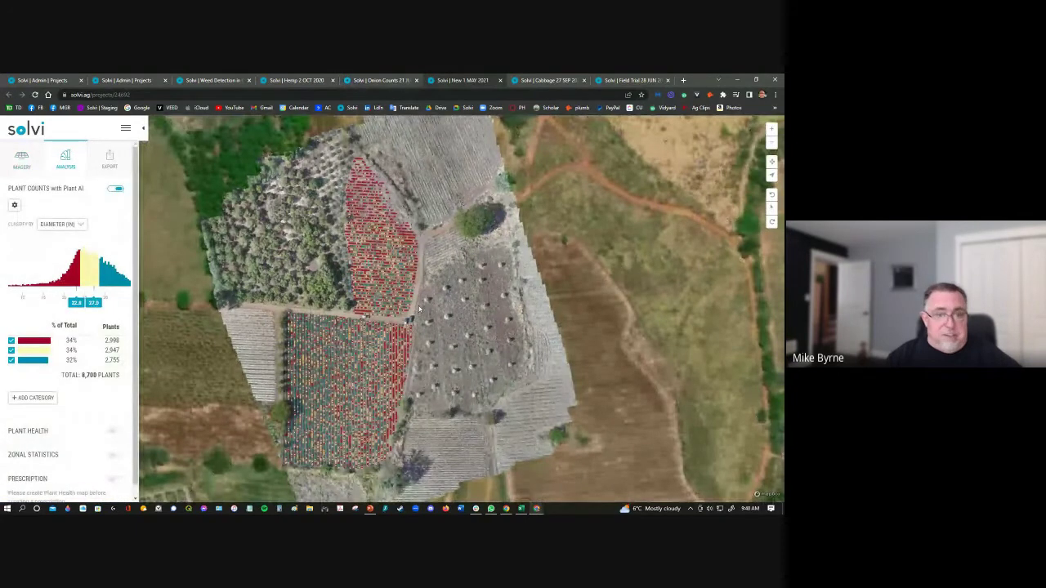
{"action": "scroll", "coordinate": [425, 327], "scroll_direction": "up", "scroll_amount": 3}
{"action": "left_click_drag", "start_coordinate": [351, 302], "coordinate": [459, 159]}
{"action": "scroll", "coordinate": [458, 158], "scroll_direction": "down", "scroll_amount": 3}
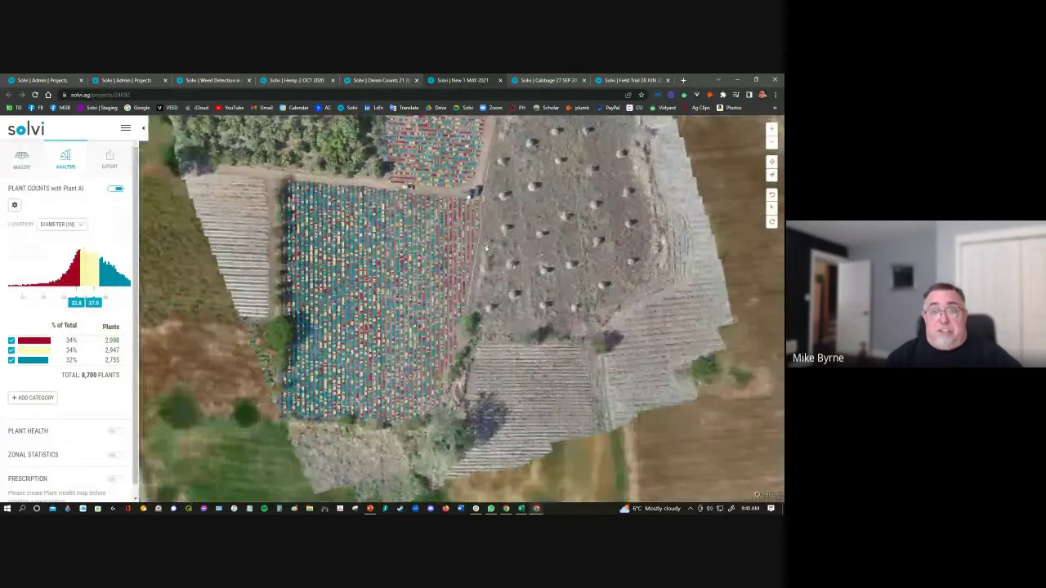
{"action": "scroll", "coordinate": [485, 244], "scroll_direction": "up", "scroll_amount": 2}
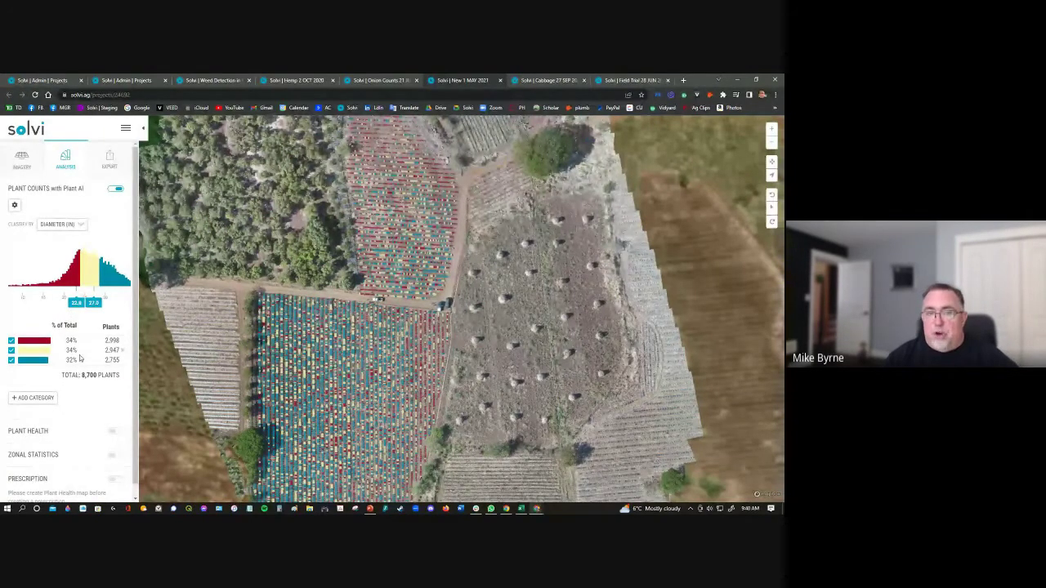
Classify the counted plants by Plant Health (VARI) and look over the health classes in both plots
{"action": "left_click", "coordinate": [70, 227]}
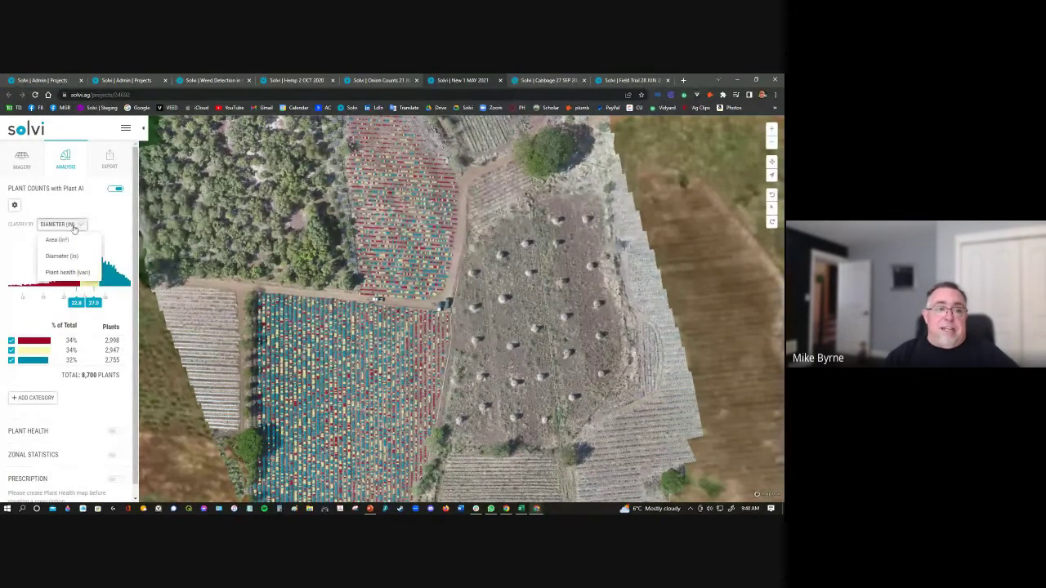
{"action": "left_click", "coordinate": [51, 270]}
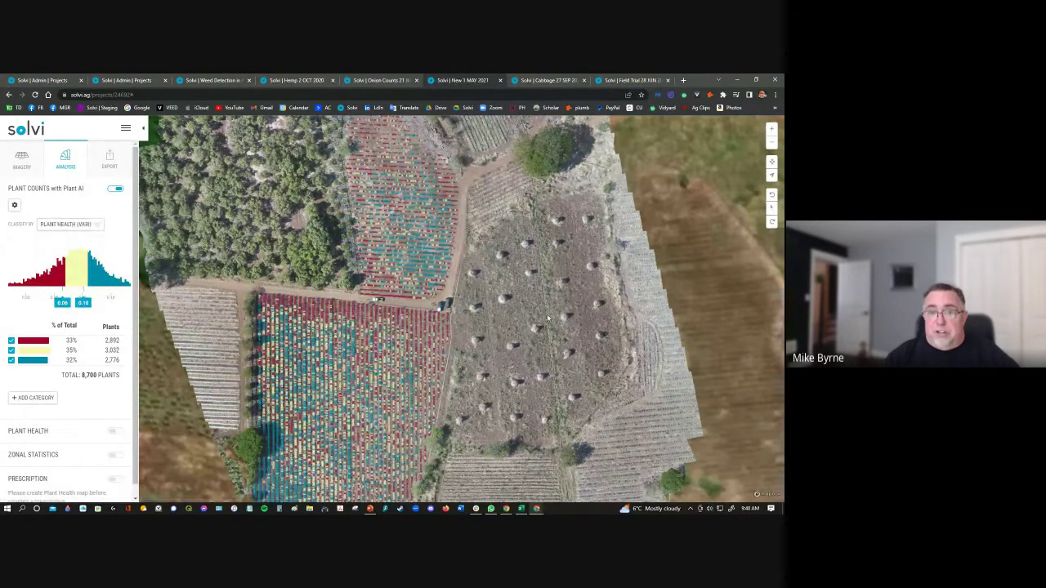
{"action": "scroll", "coordinate": [549, 317], "scroll_direction": "down", "scroll_amount": 2}
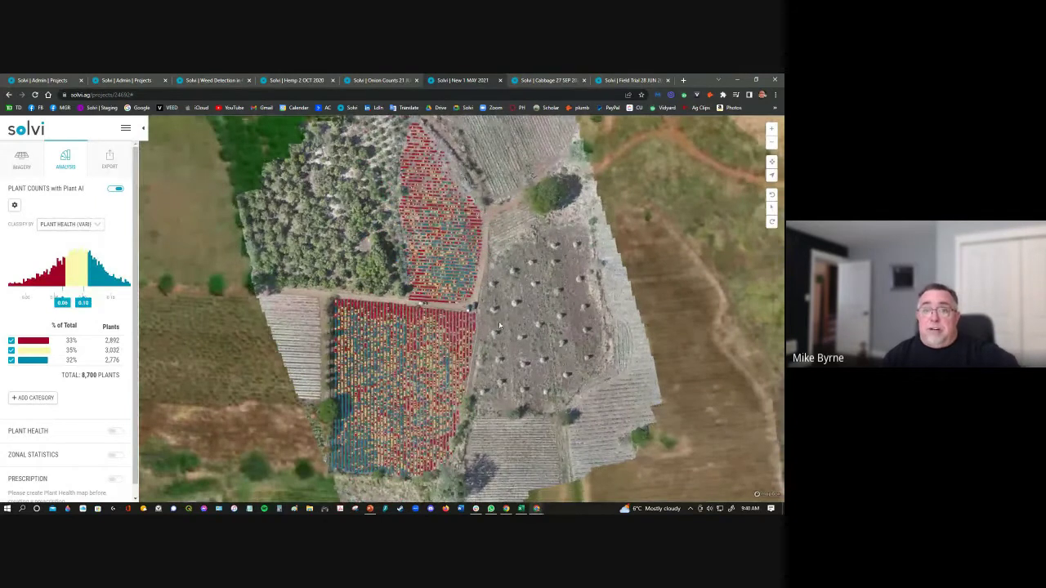
{"action": "left_click_drag", "start_coordinate": [497, 352], "coordinate": [435, 325]}
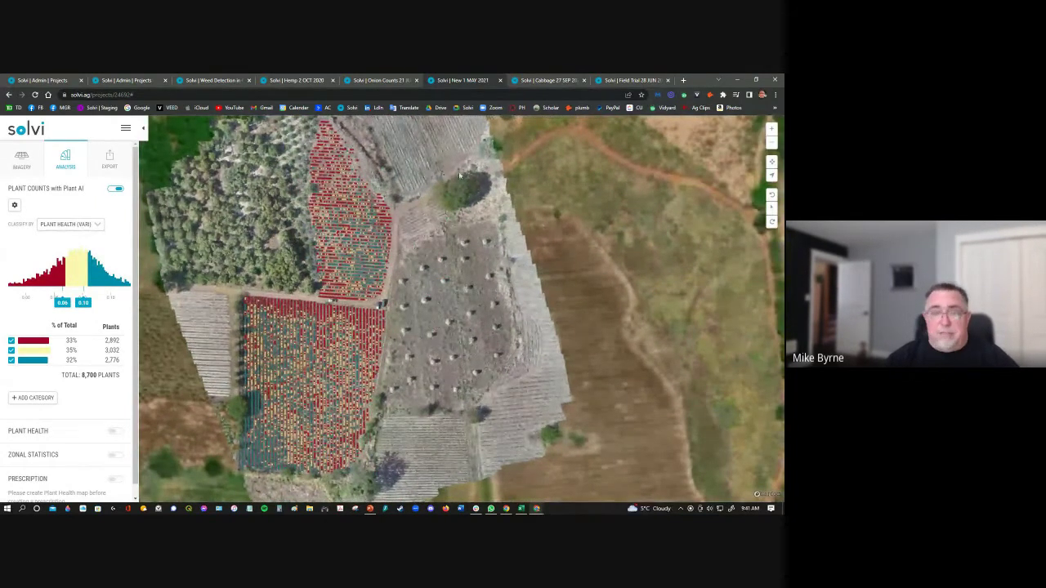
Show the plant count analysis of the Cabbage survey of 27 SEP 2021 and examine the detected cabbage heads up close
{"action": "left_click", "coordinate": [534, 81]}
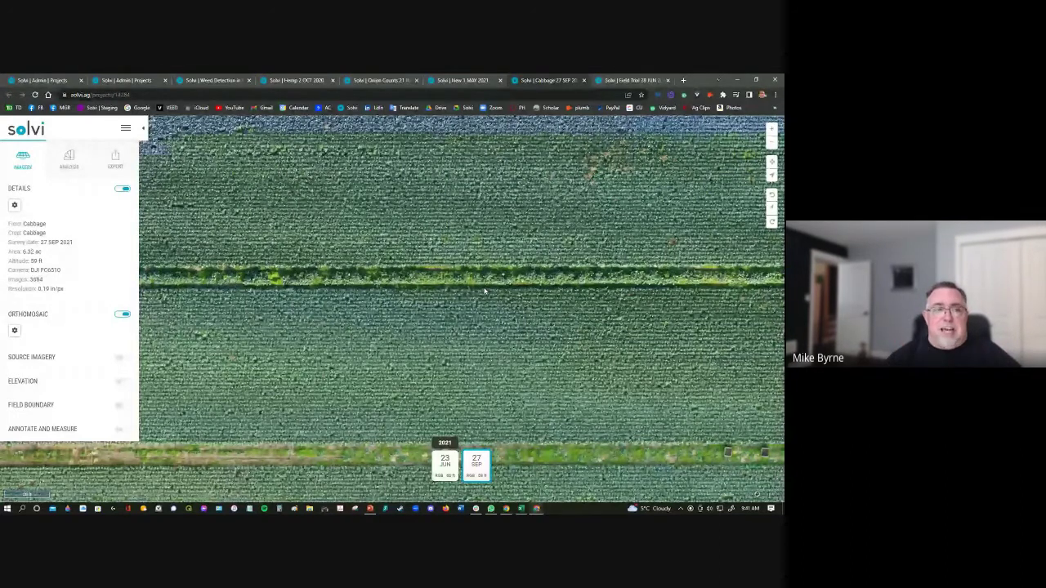
{"action": "left_click", "coordinate": [68, 157]}
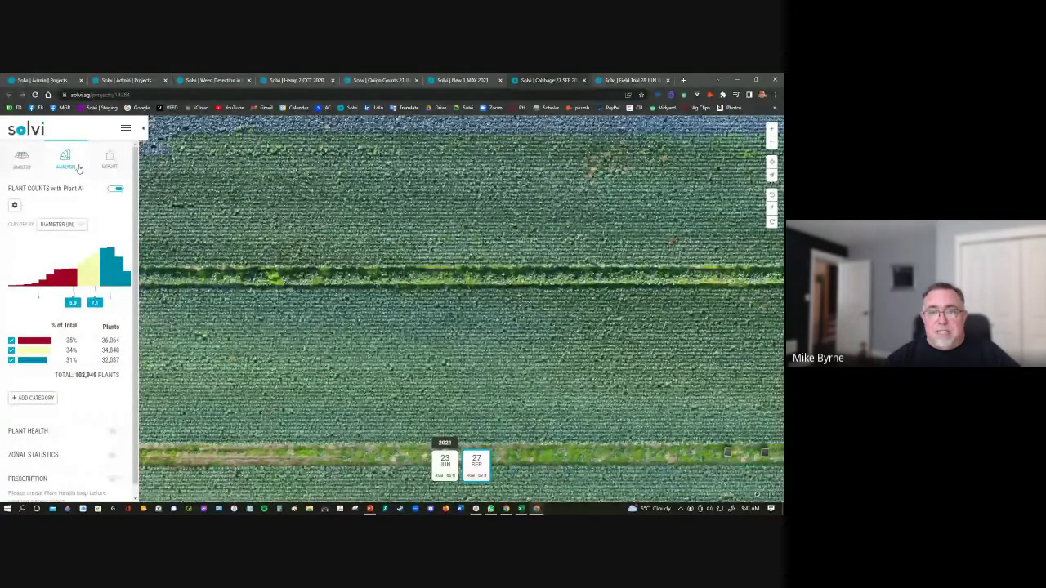
{"action": "scroll", "coordinate": [263, 260], "scroll_direction": "up", "scroll_amount": 5}
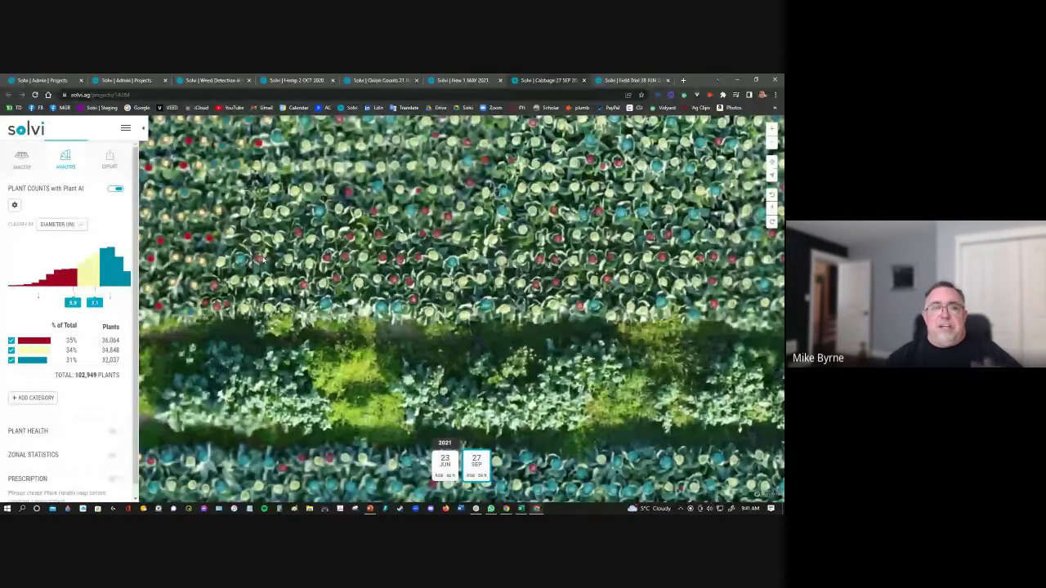
Examine the diameter labels on the cabbage heads up close and across the neighbouring rows
{"action": "scroll", "coordinate": [263, 260], "scroll_direction": "up", "scroll_amount": 3}
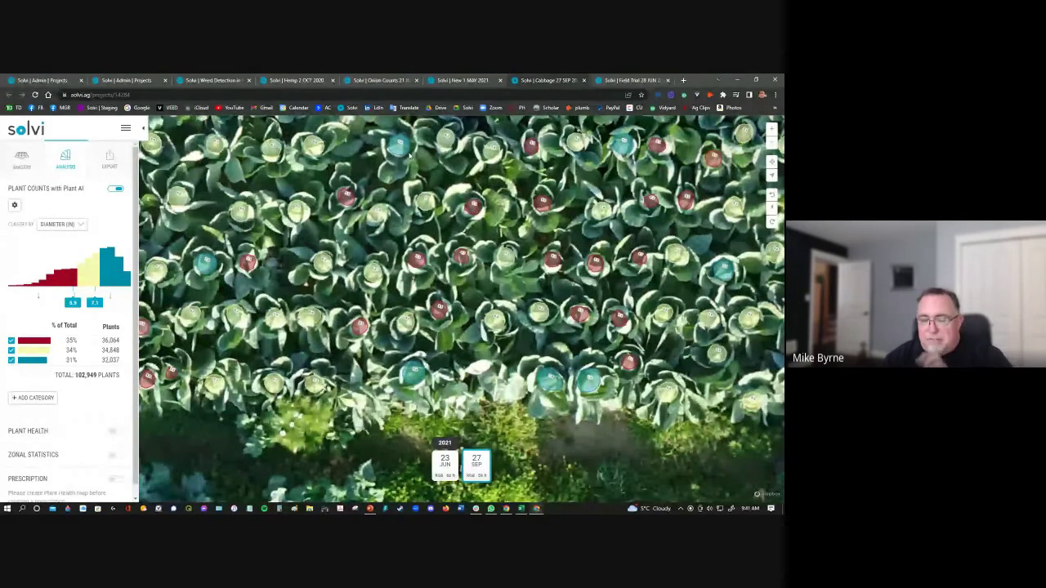
{"action": "scroll", "coordinate": [418, 179], "scroll_direction": "down", "scroll_amount": 5}
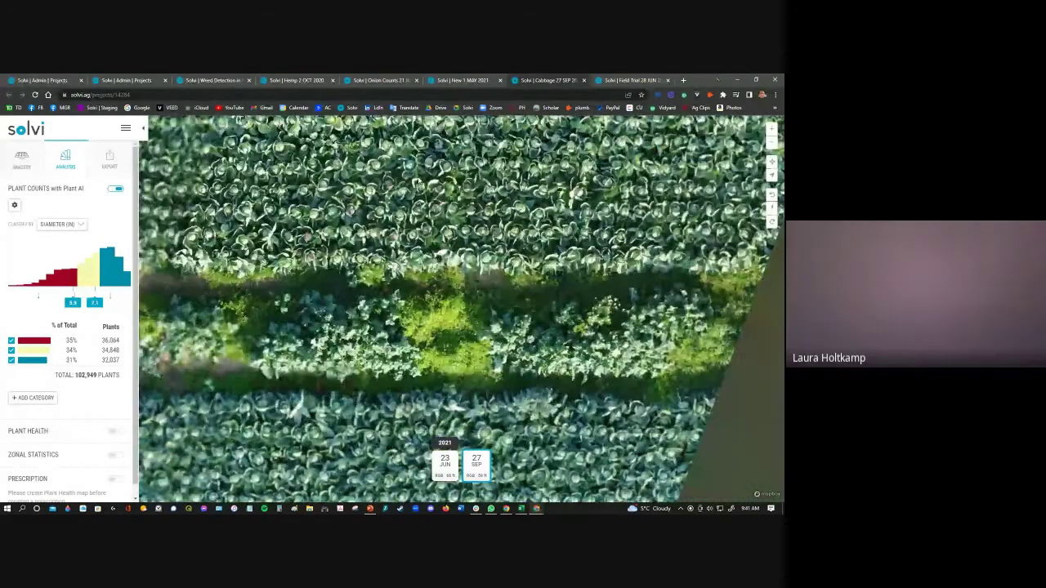
{"action": "scroll", "coordinate": [419, 181], "scroll_direction": "up", "scroll_amount": 2}
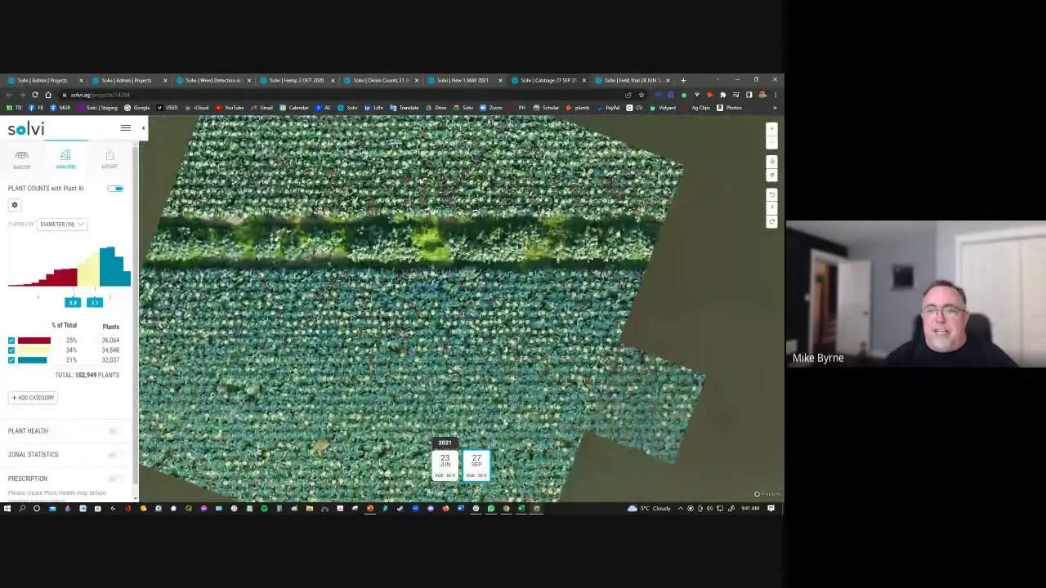
{"action": "scroll", "coordinate": [420, 180], "scroll_direction": "down", "scroll_amount": 2}
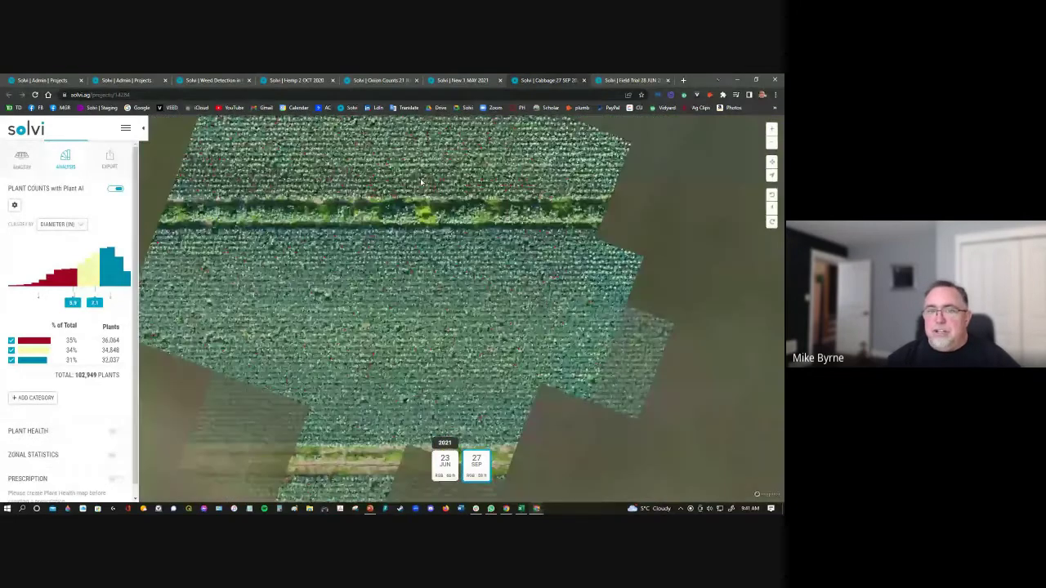
{"action": "scroll", "coordinate": [421, 183], "scroll_direction": "down", "scroll_amount": 1}
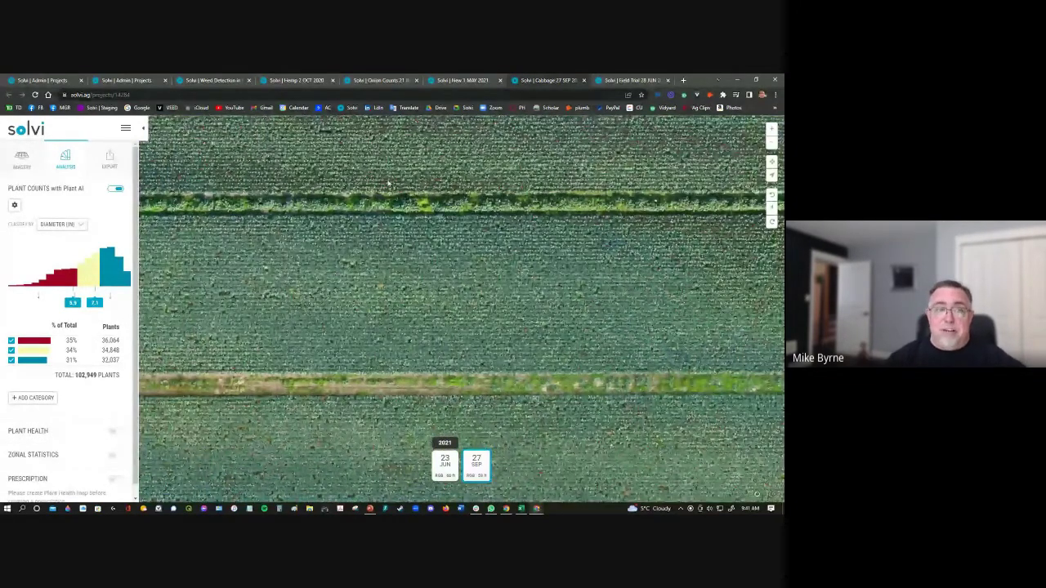
Review the classification measures for the cabbage count, keep Diameter (in), and look over the size classes across the field
{"action": "left_click", "coordinate": [54, 224]}
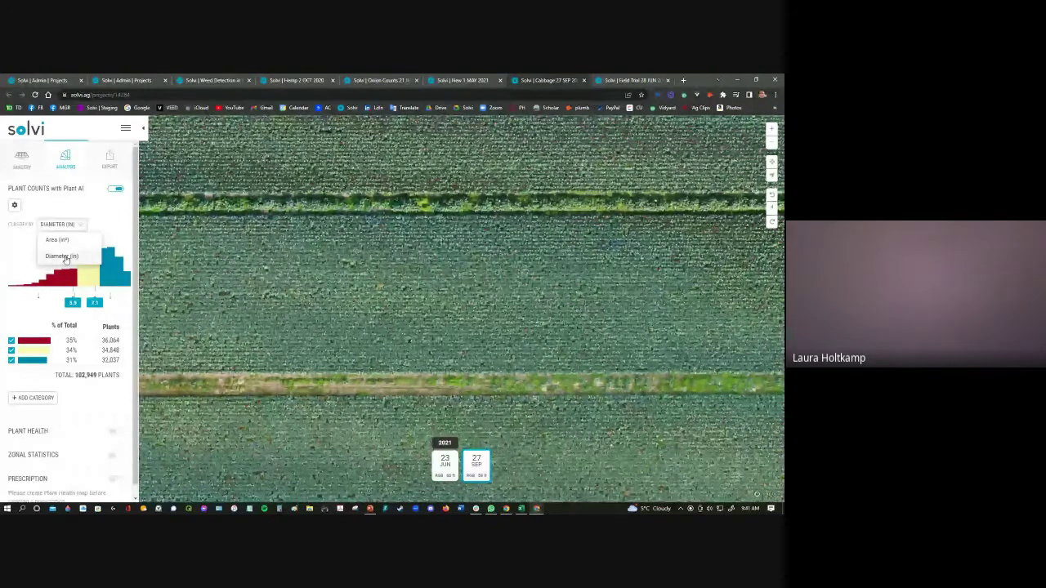
{"action": "left_click", "coordinate": [65, 257]}
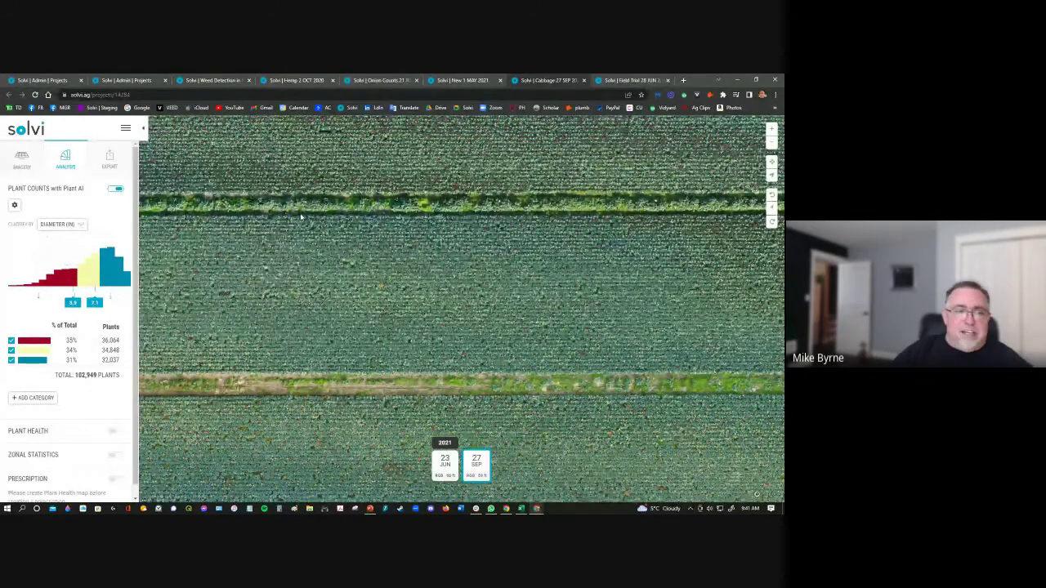
{"action": "left_click", "coordinate": [79, 223]}
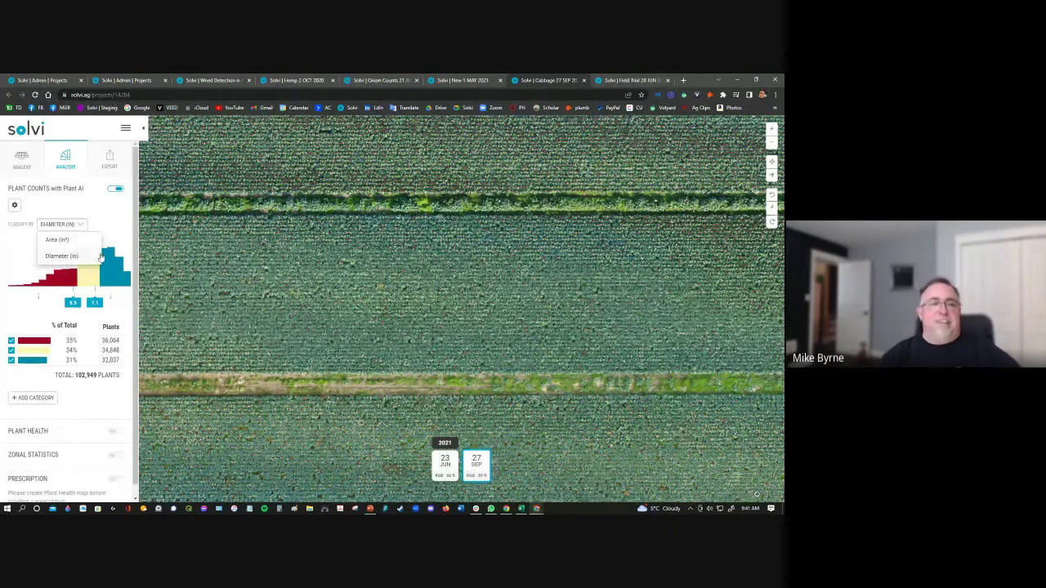
{"action": "left_click", "coordinate": [282, 250]}
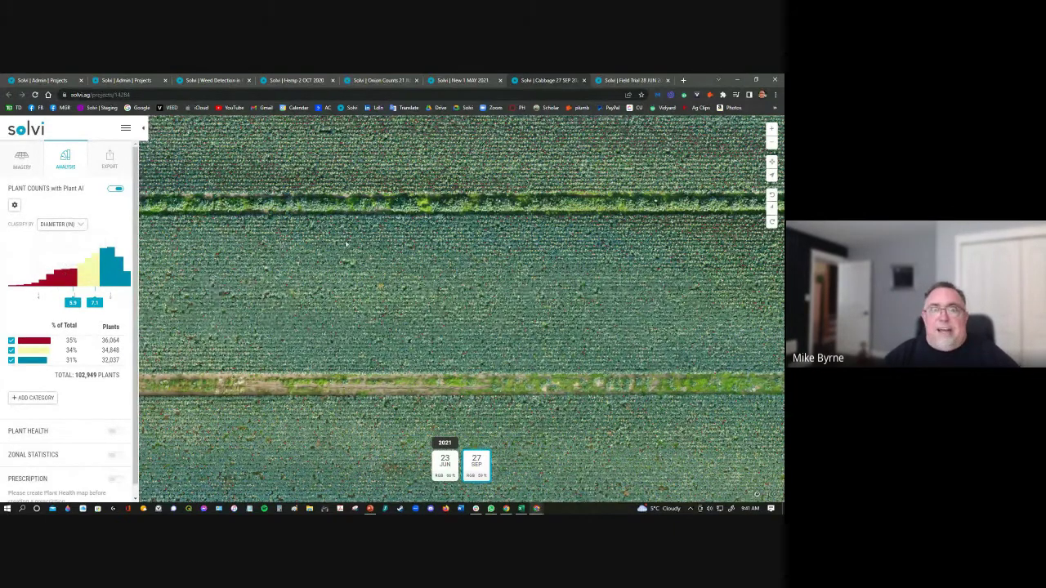
{"action": "scroll", "coordinate": [351, 238], "scroll_direction": "down", "scroll_amount": 2}
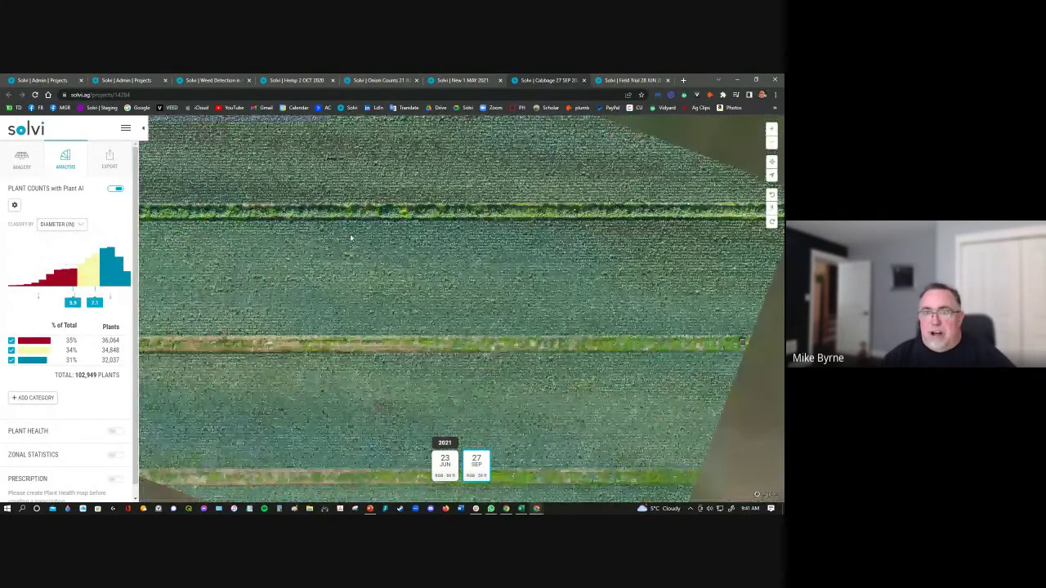
{"action": "scroll", "coordinate": [350, 238], "scroll_direction": "down", "scroll_amount": 2}
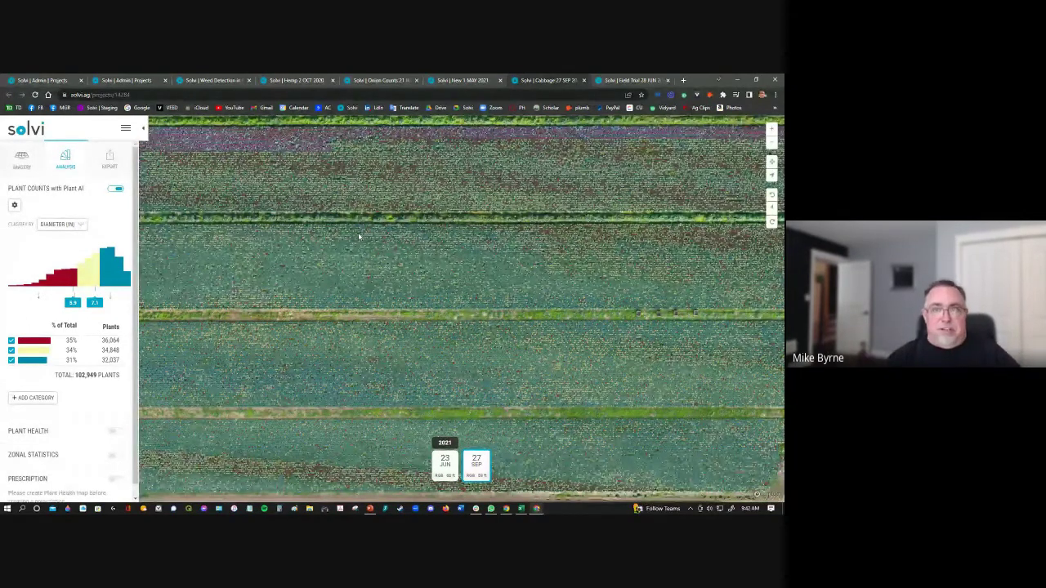
Inspect the VARI plant health map of the Field Trial survey of 28 JUN 2017 and hide it again
{"action": "left_click", "coordinate": [634, 80]}
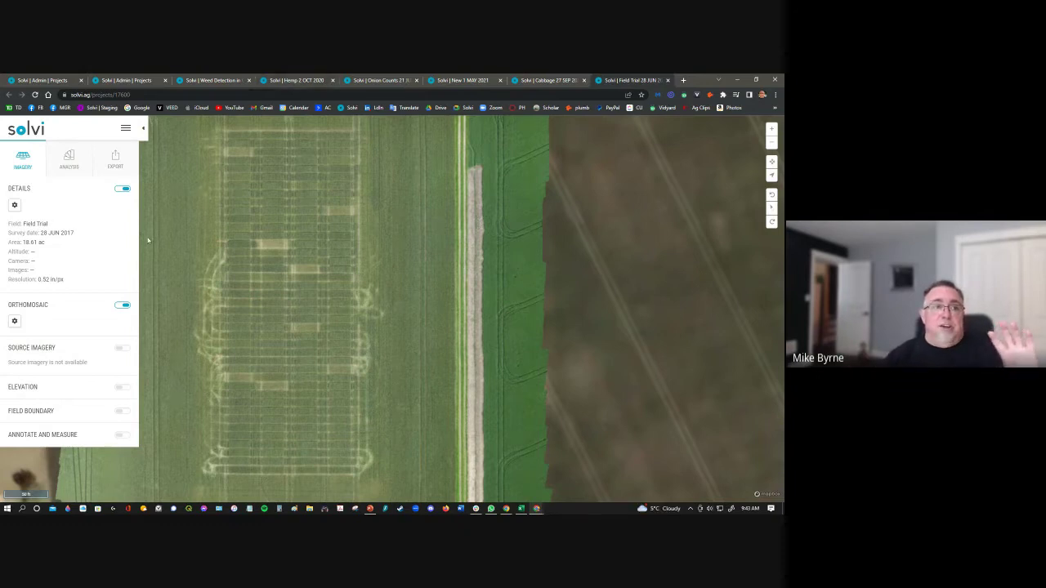
{"action": "left_click", "coordinate": [70, 161]}
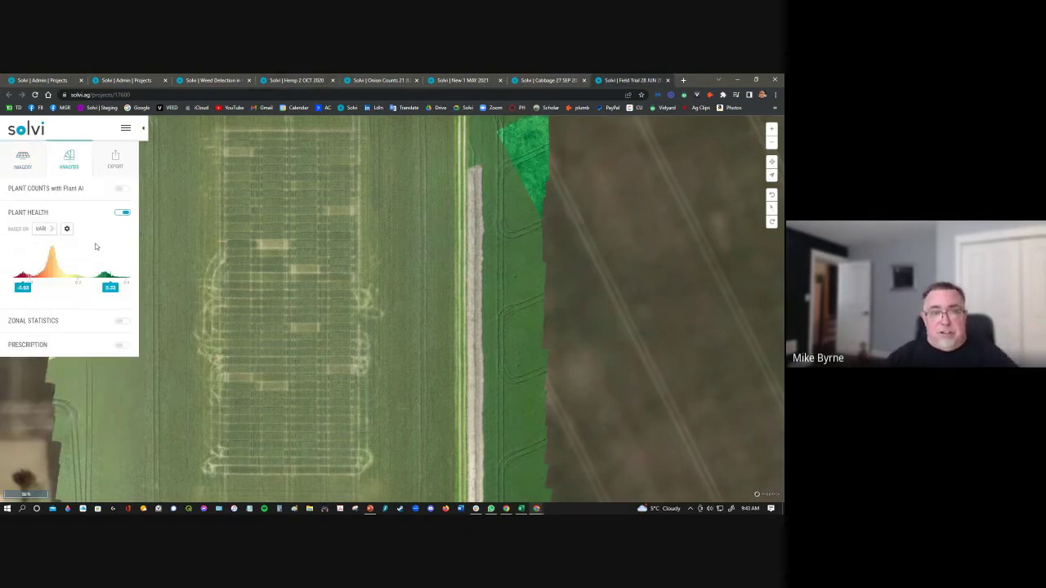
{"action": "left_click", "coordinate": [123, 213]}
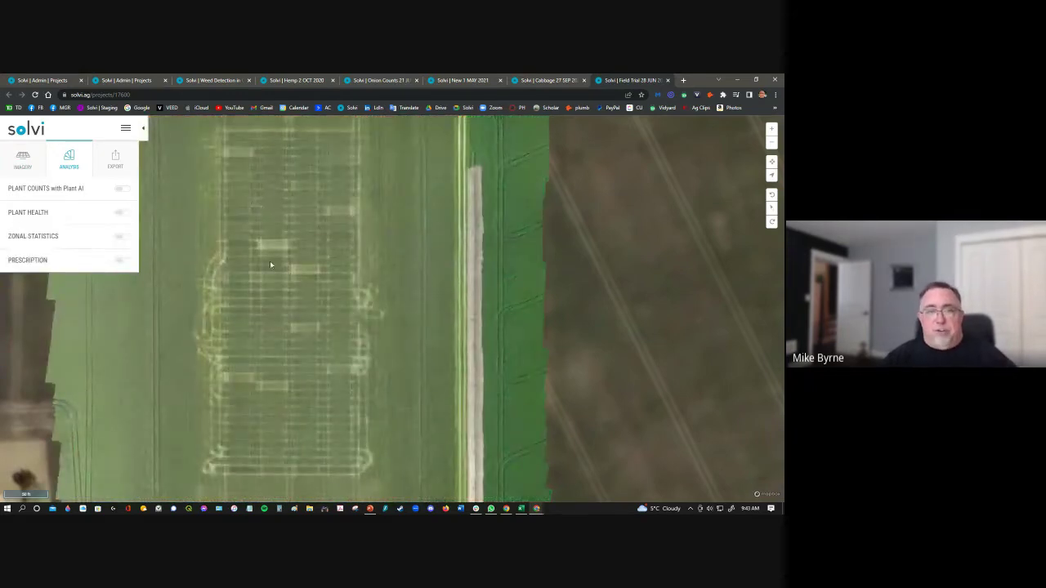
{"action": "left_click", "coordinate": [122, 213]}
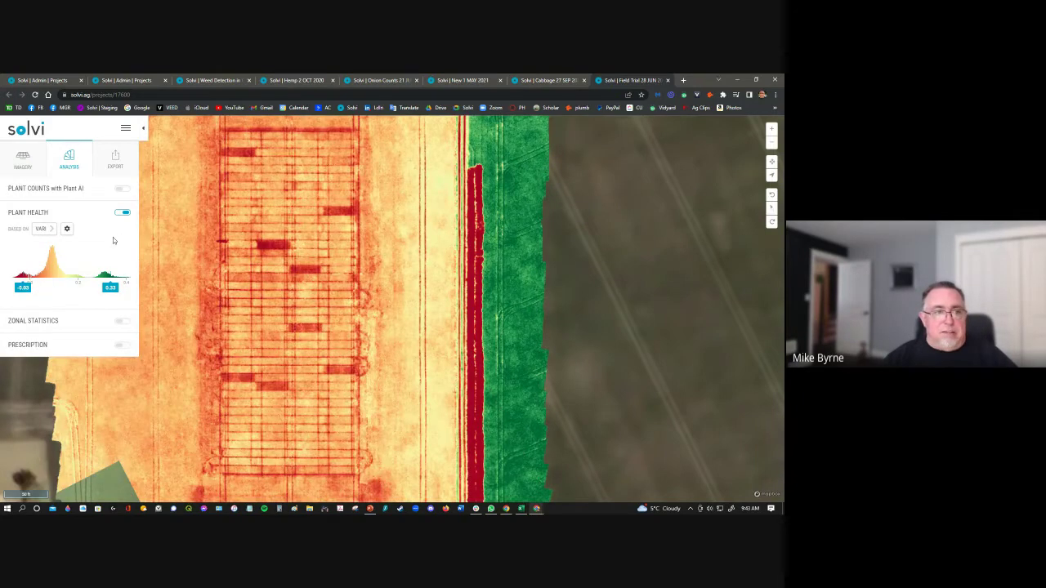
{"action": "left_click", "coordinate": [123, 213]}
Review the zonal statistics settings for the Field Trial's generated plots and calculate the plot statistics
{"action": "left_click", "coordinate": [122, 237]}
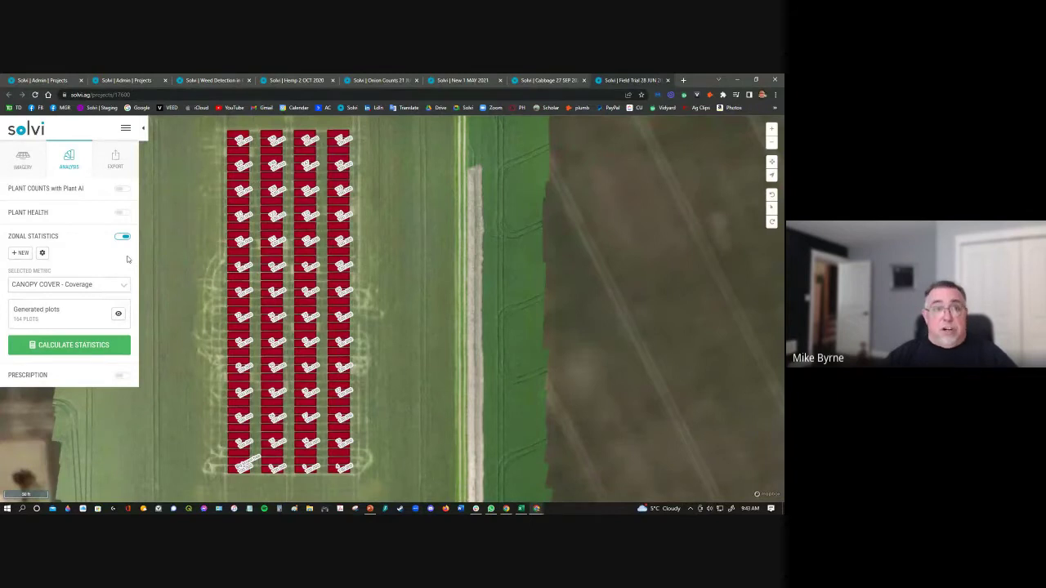
{"action": "left_click", "coordinate": [43, 253]}
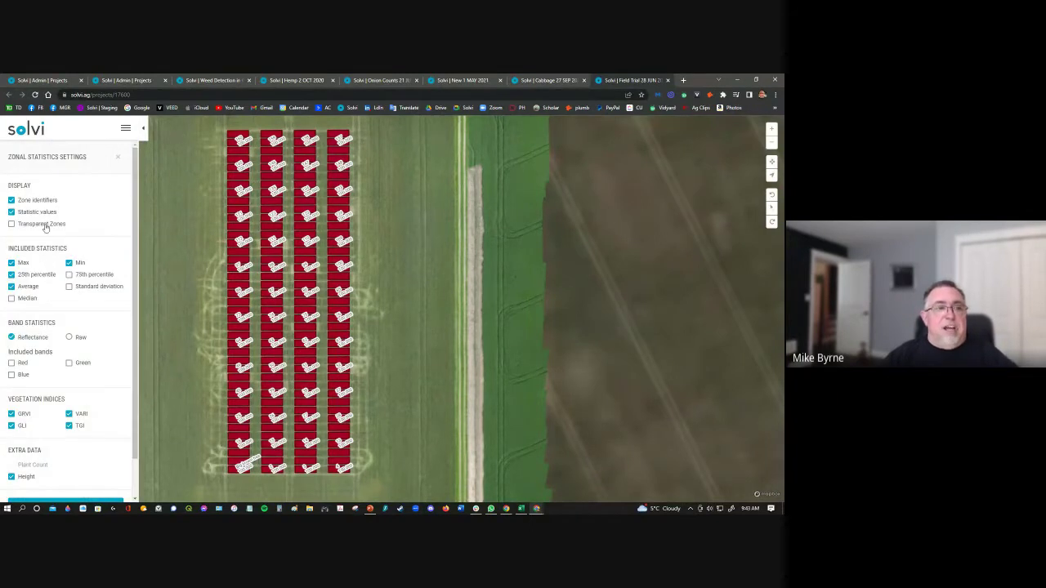
{"action": "scroll", "coordinate": [35, 344], "scroll_direction": "down", "scroll_amount": 1}
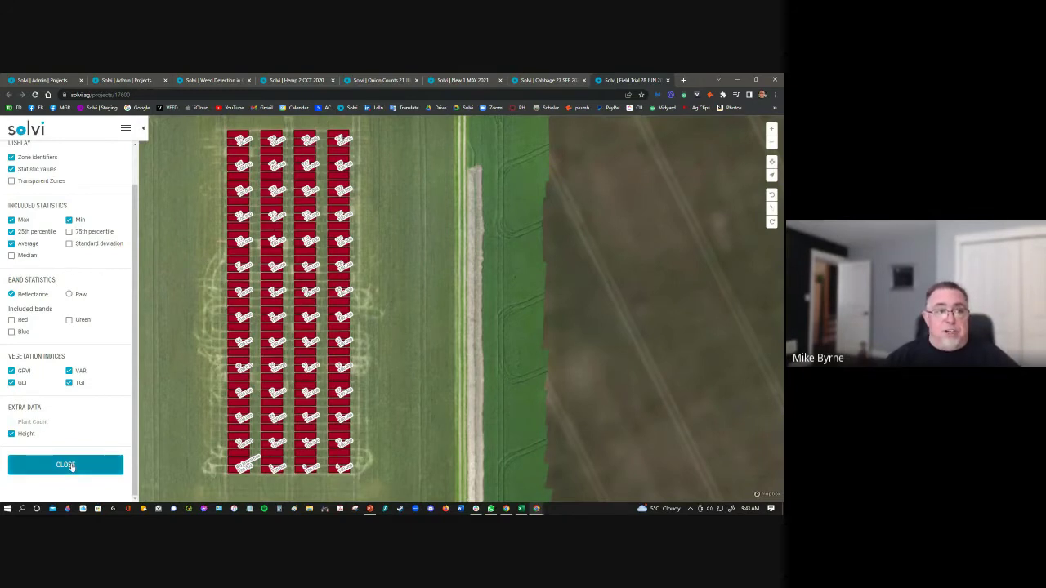
{"action": "left_click", "coordinate": [68, 464]}
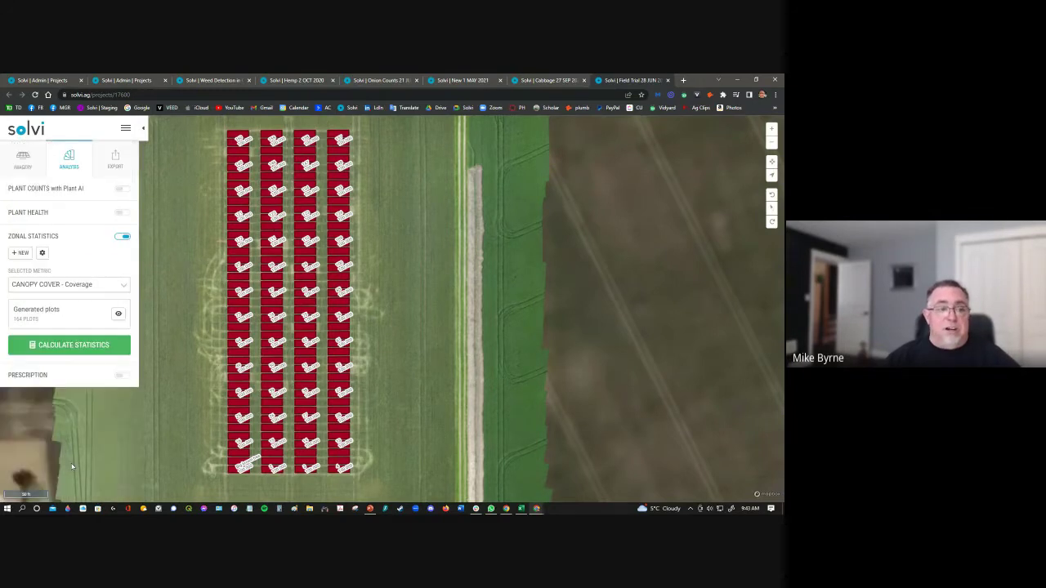
{"action": "left_click", "coordinate": [68, 346]}
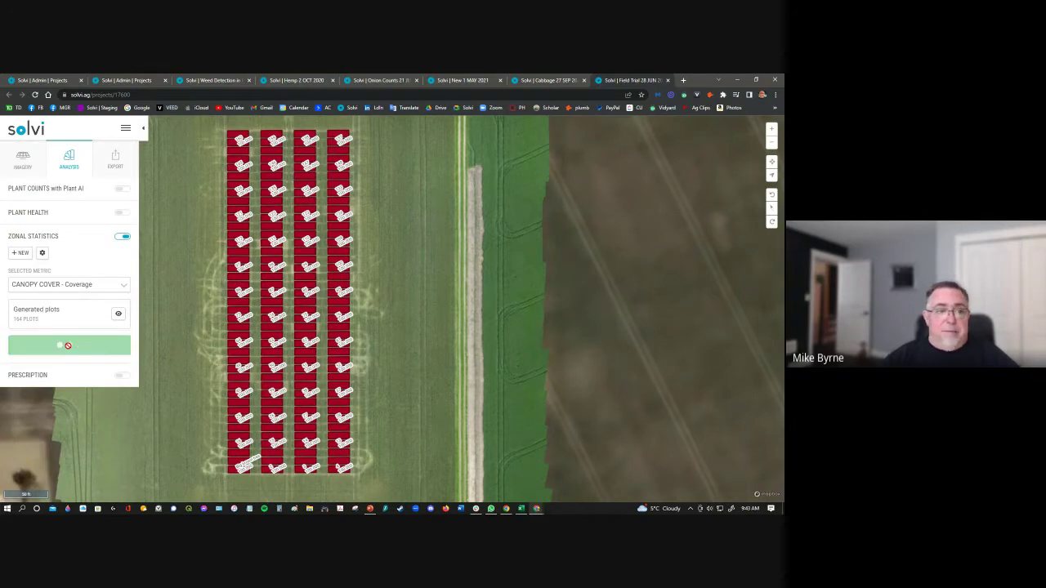
Inspect the zone details of plot 127, including its canopy cover, GLI and GRVI statistics
{"action": "left_click", "coordinate": [272, 211]}
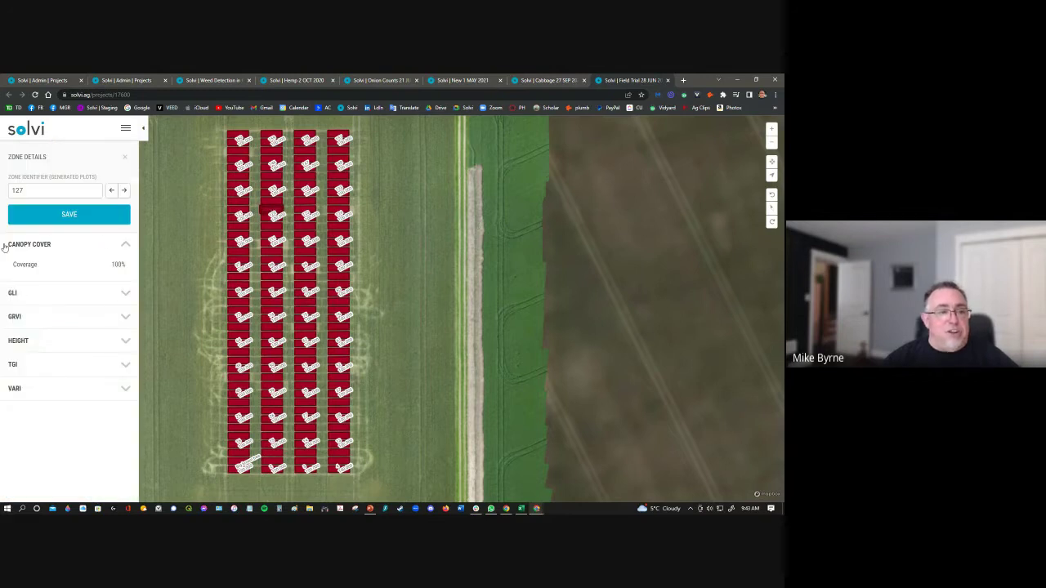
{"action": "left_click", "coordinate": [125, 294]}
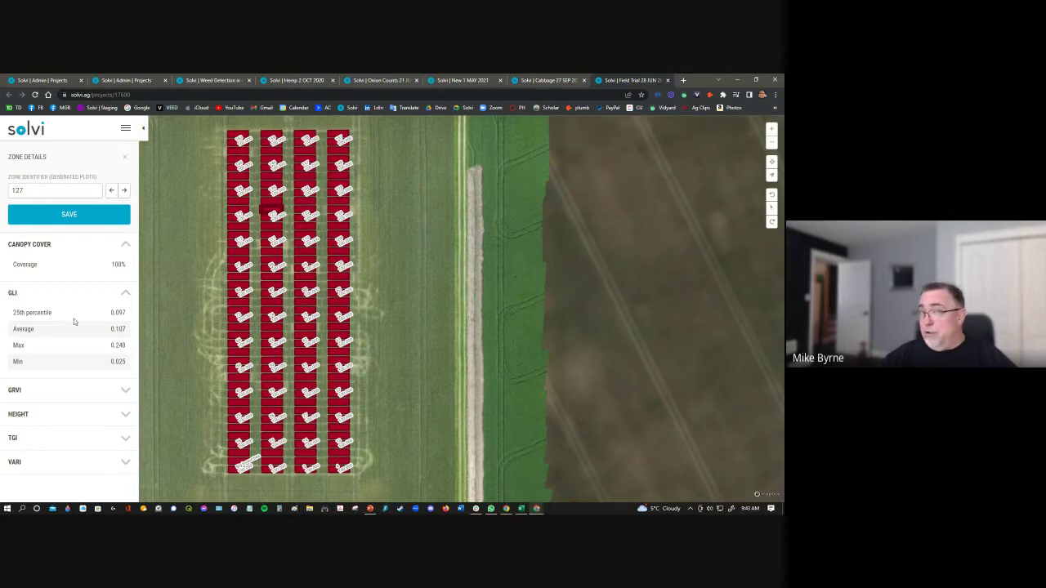
{"action": "left_click", "coordinate": [126, 397]}
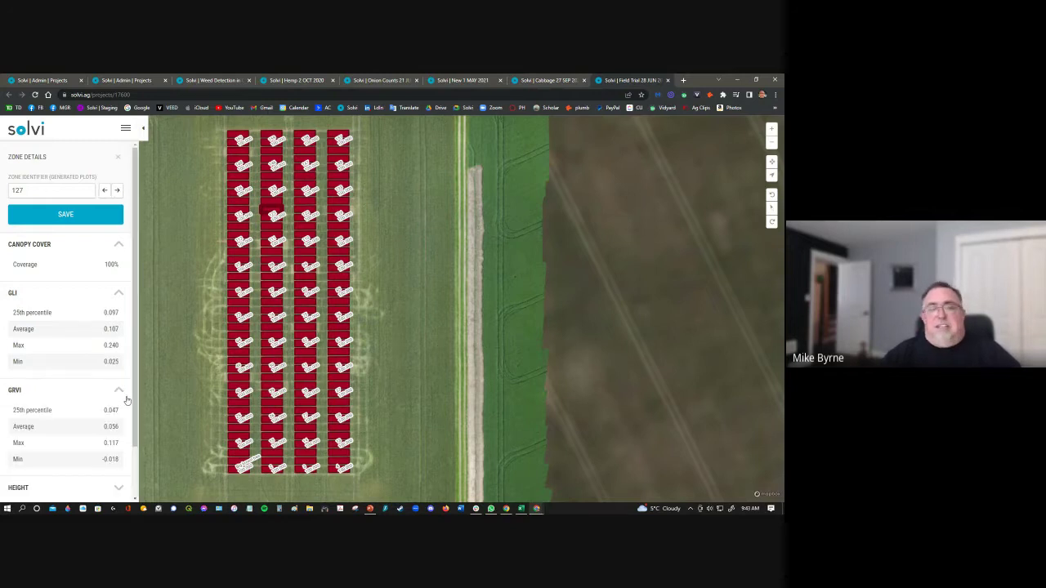
{"action": "scroll", "coordinate": [127, 398], "scroll_direction": "down", "scroll_amount": 1}
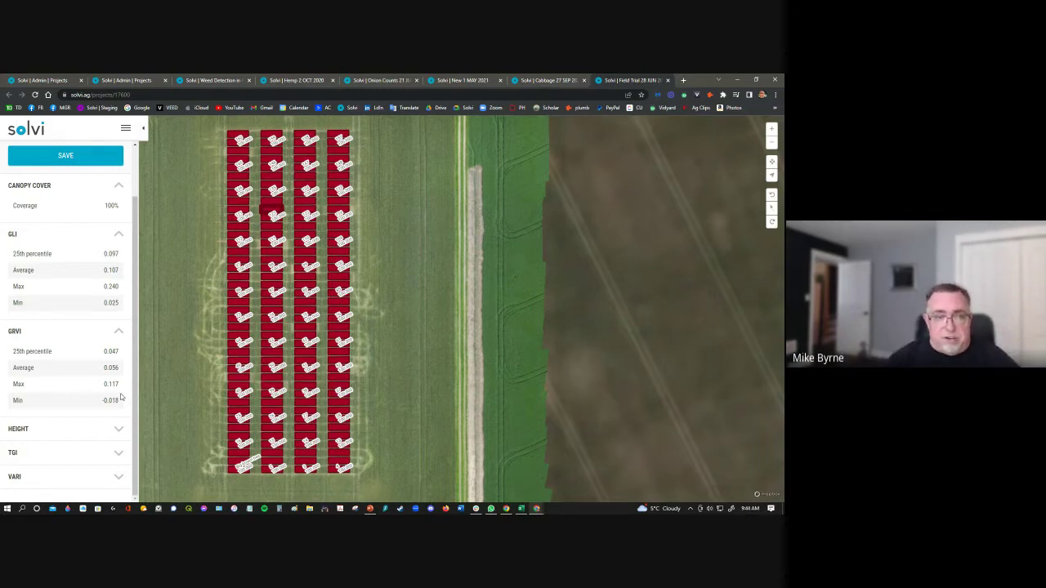
{"action": "left_click", "coordinate": [118, 186]}
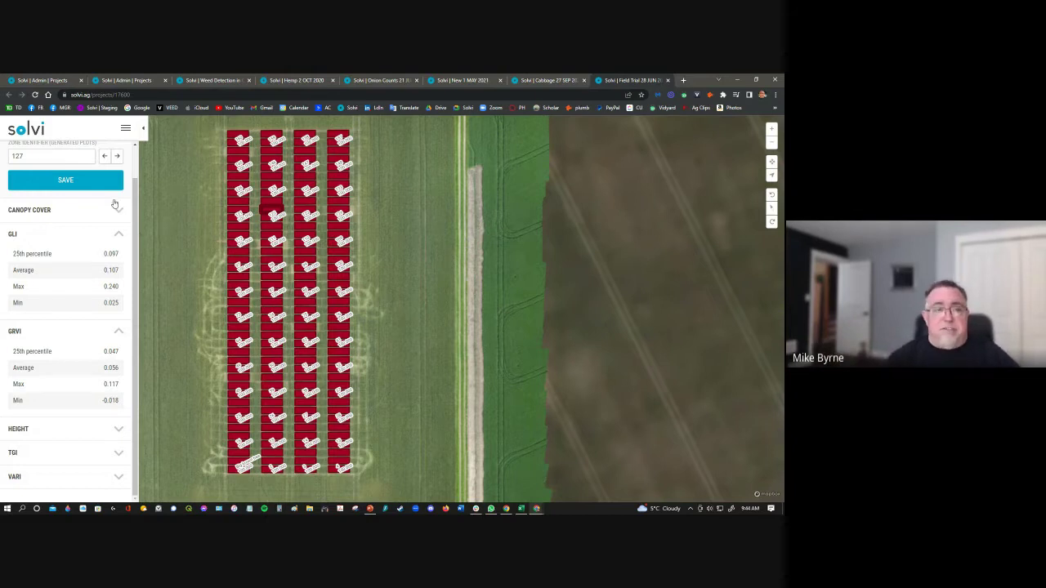
{"action": "scroll", "coordinate": [116, 217], "scroll_direction": "up", "scroll_amount": 1}
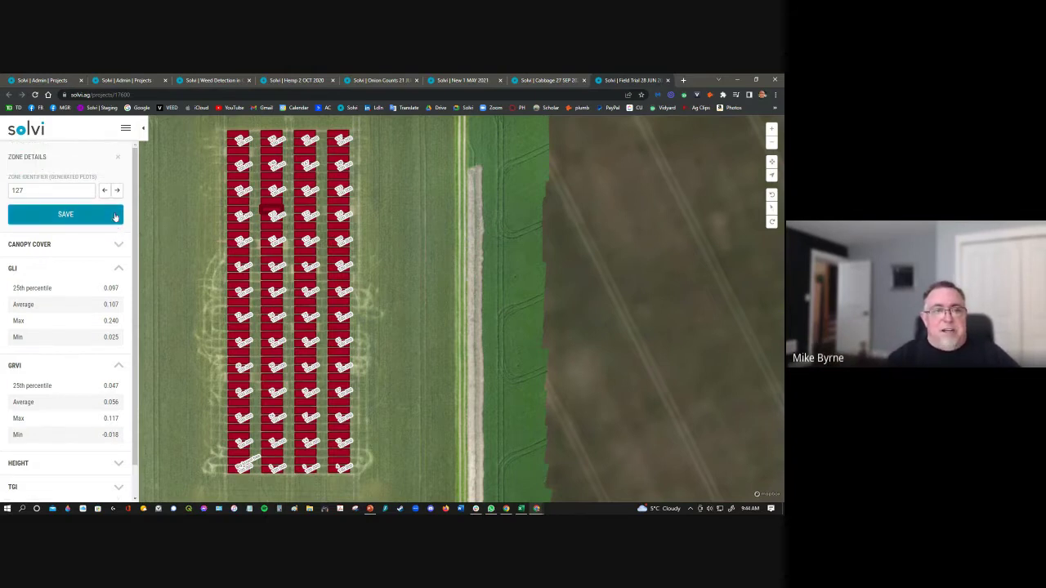
Compare the GLI and GRVI statistics of plots 153 and 161, and close the zone details
{"action": "left_click", "coordinate": [236, 154]}
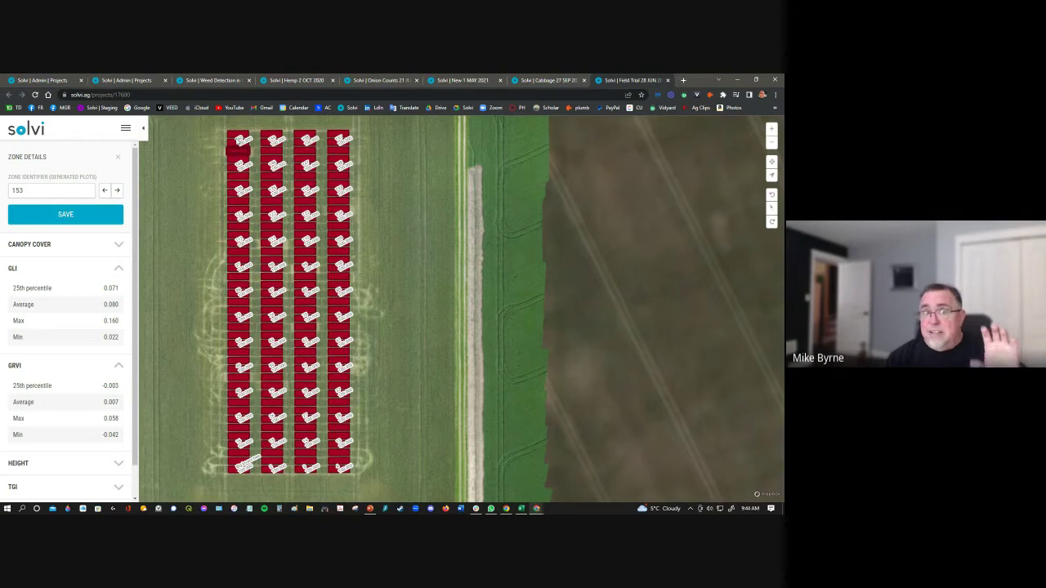
{"action": "left_click", "coordinate": [237, 138]}
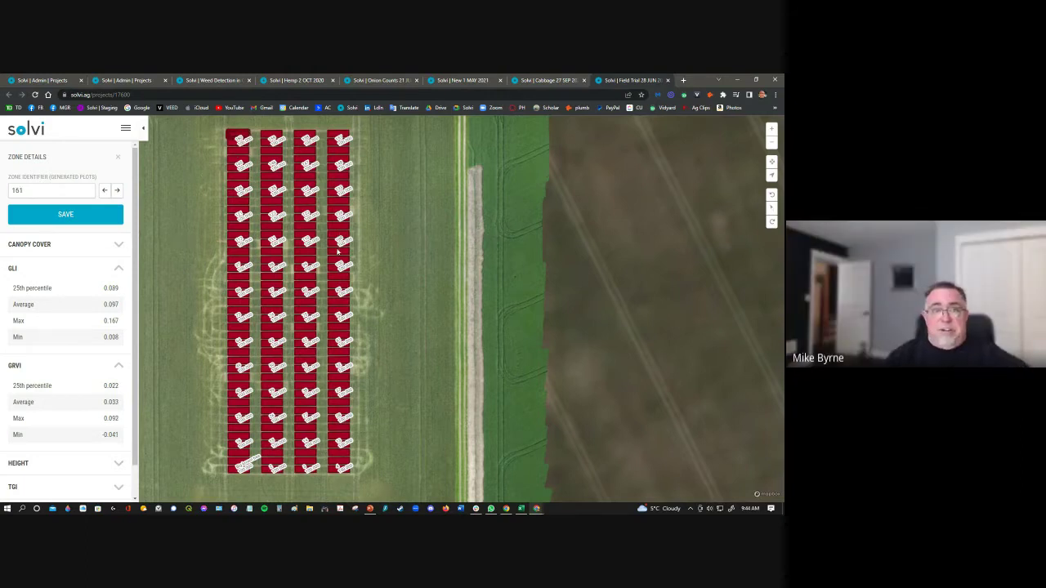
{"action": "left_click", "coordinate": [117, 157]}
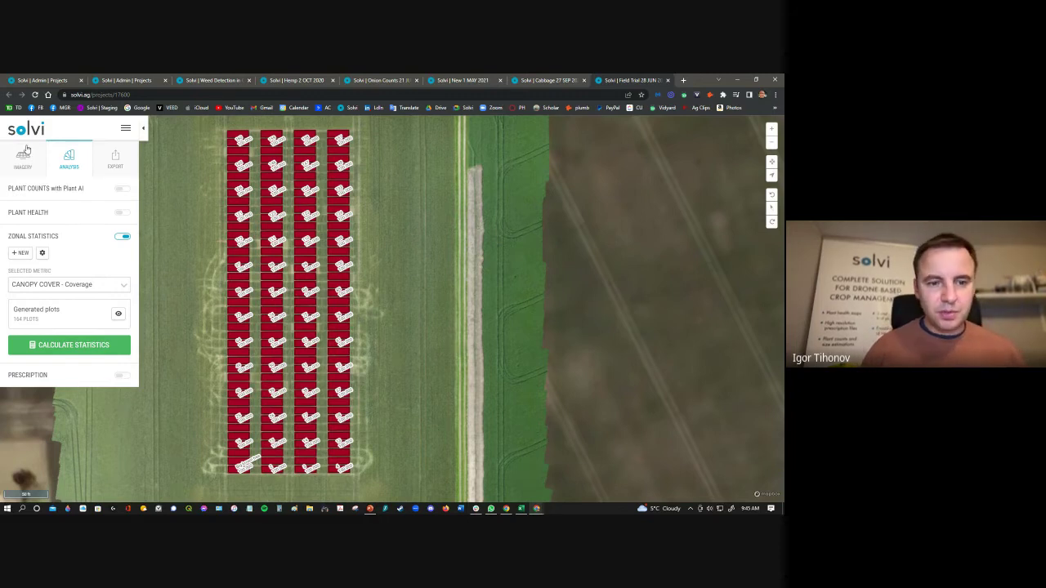
Switch to the New map of 1 MAY 2021 and view its plant counts settings with the options for creating or requesting counts
{"action": "left_click", "coordinate": [293, 81]}
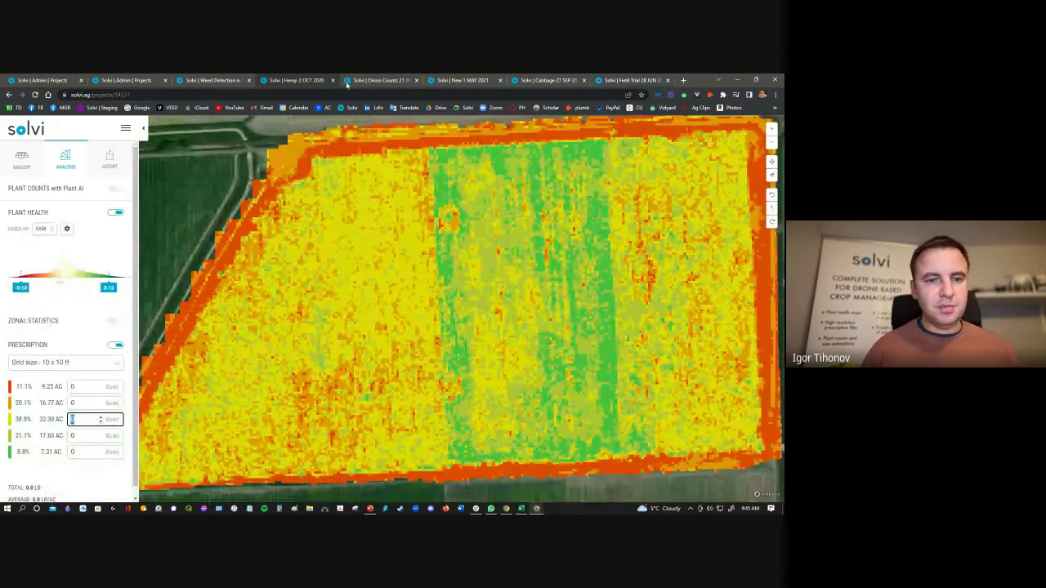
{"action": "left_click", "coordinate": [372, 81]}
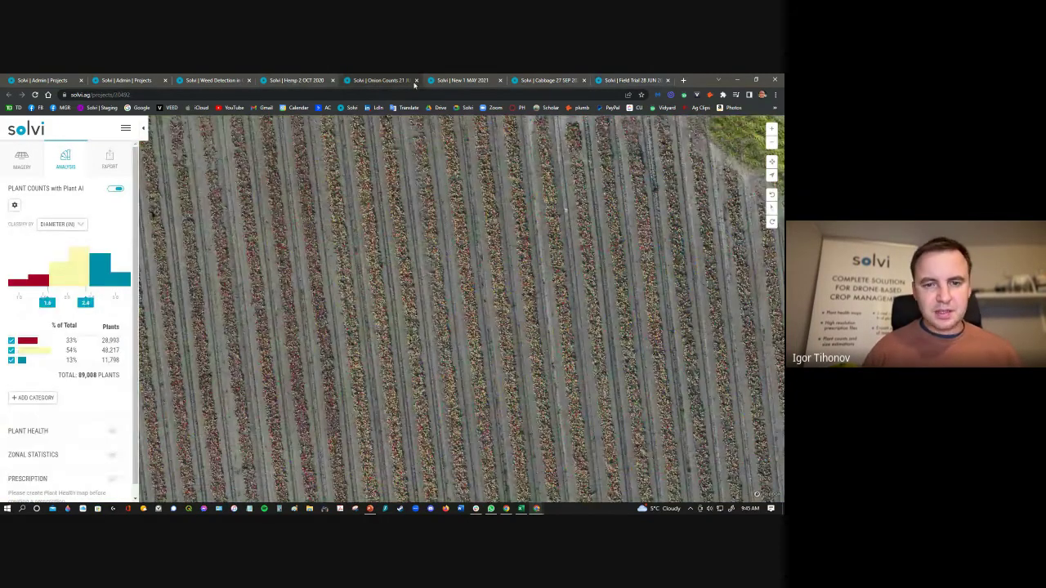
{"action": "left_click", "coordinate": [457, 81]}
{"action": "left_click", "coordinate": [14, 205]}
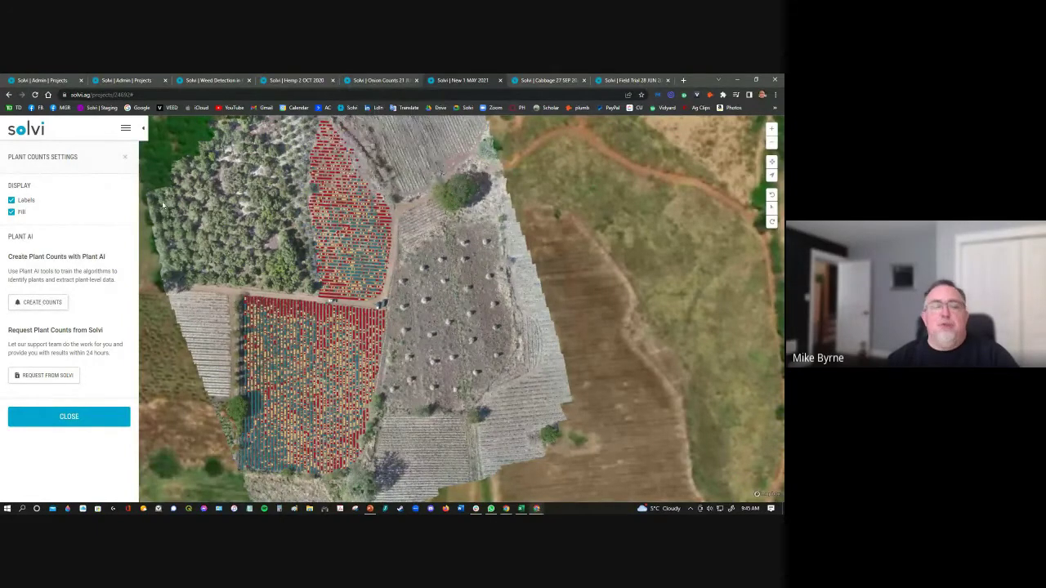
Return to the Onion Counts survey and look over the diameter classes along the onion rows
{"action": "left_click", "coordinate": [390, 81]}
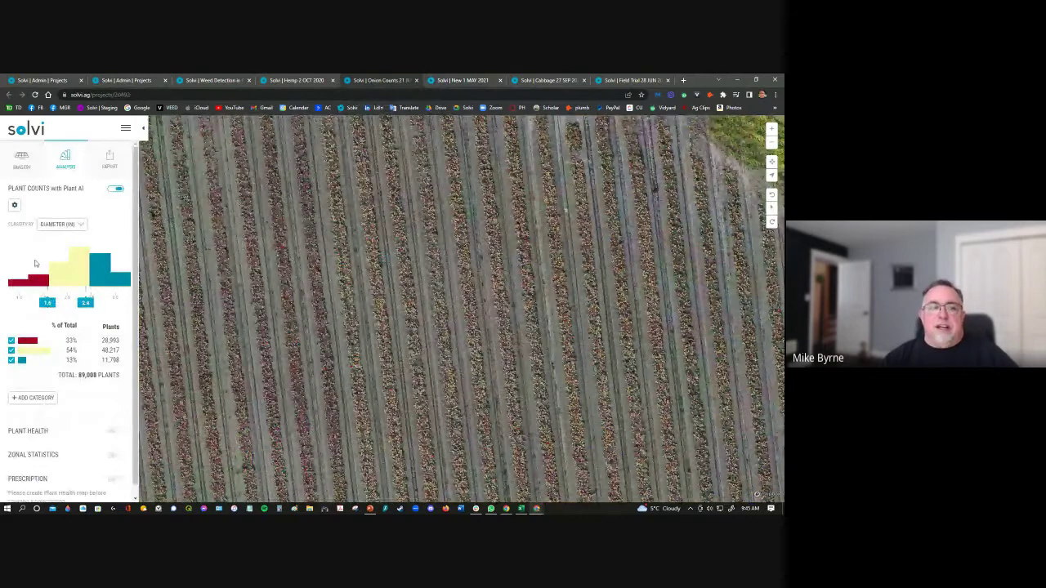
{"action": "left_click", "coordinate": [113, 180]}
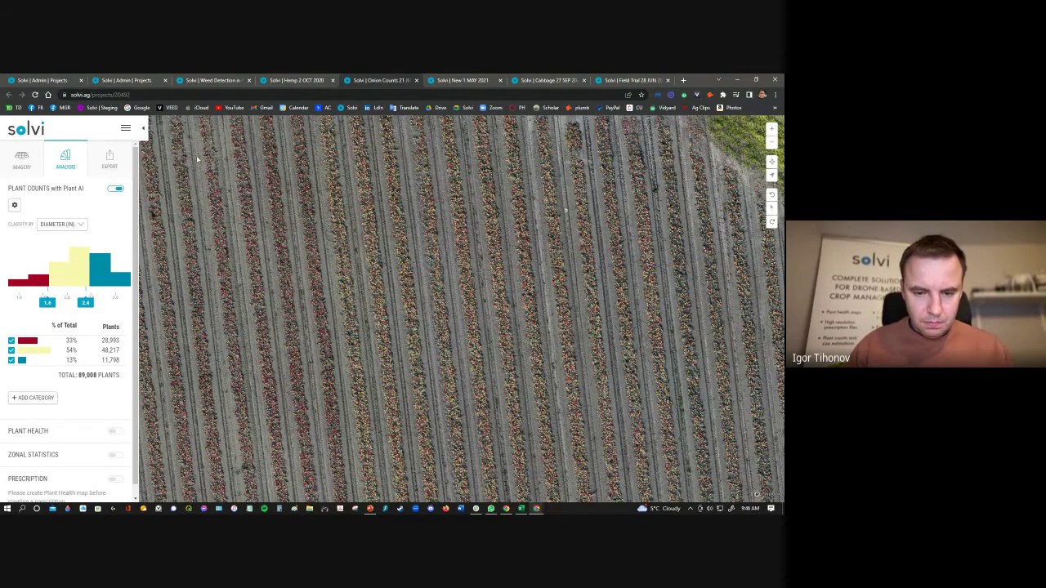
{"action": "left_click_drag", "start_coordinate": [300, 179], "coordinate": [392, 167]}
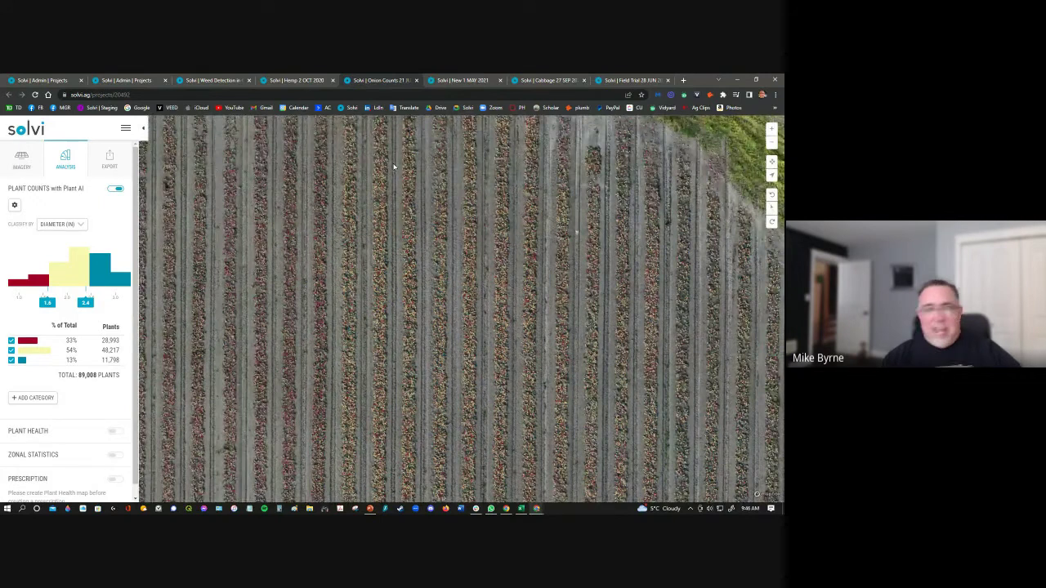